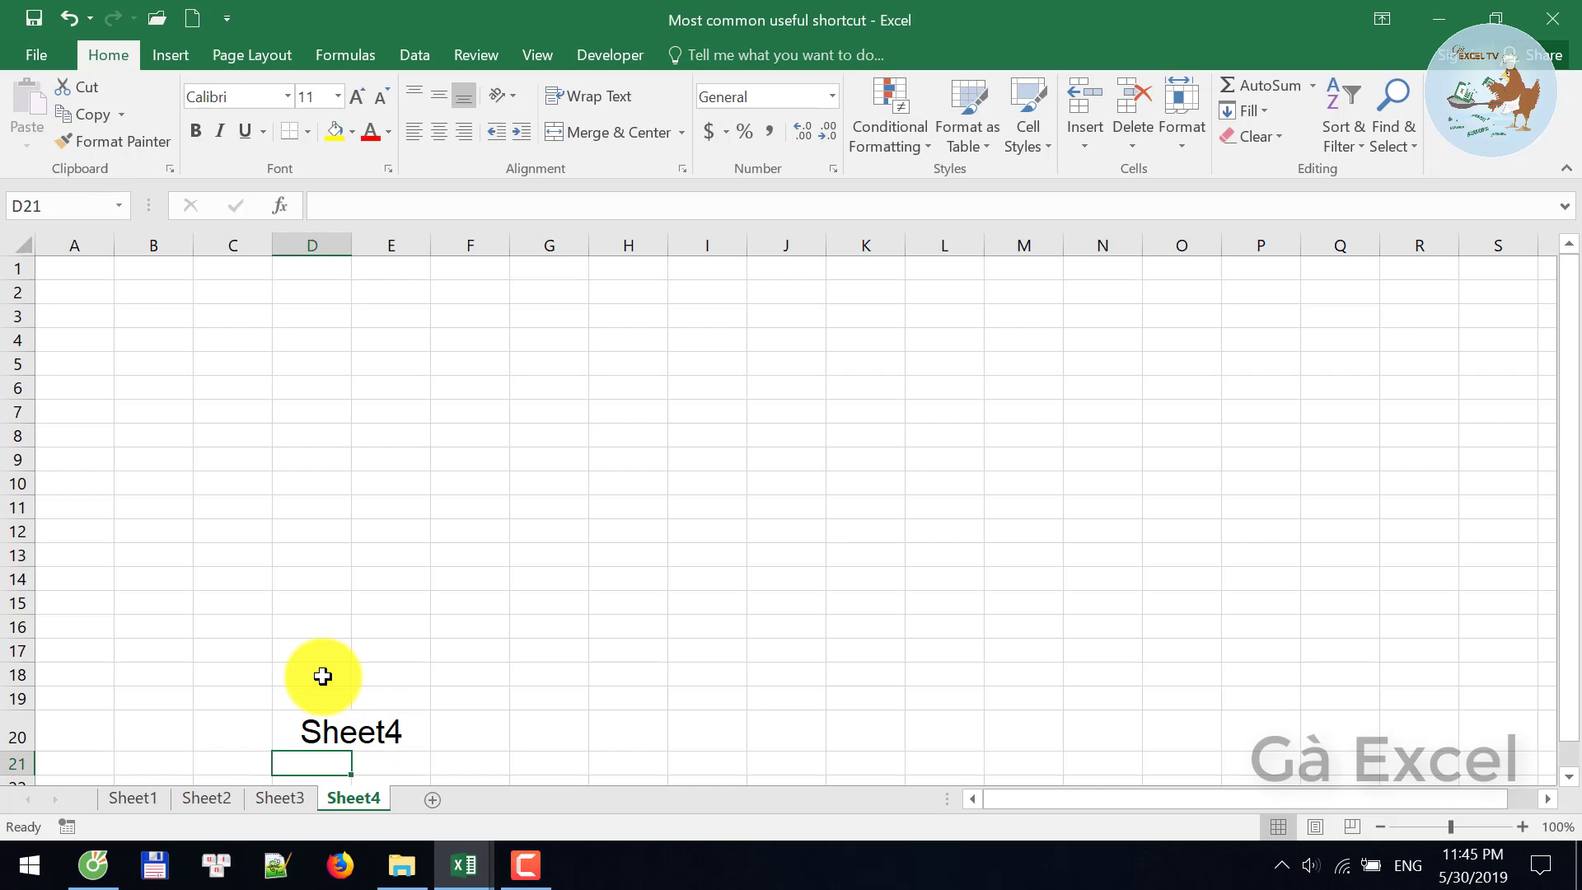
# - Move back from Sheet4 through Sheet3 to Sheet2
pyautogui.hotkey('ctrl', 'pageup')
pyautogui.hotkey('ctrl', 'pageup')
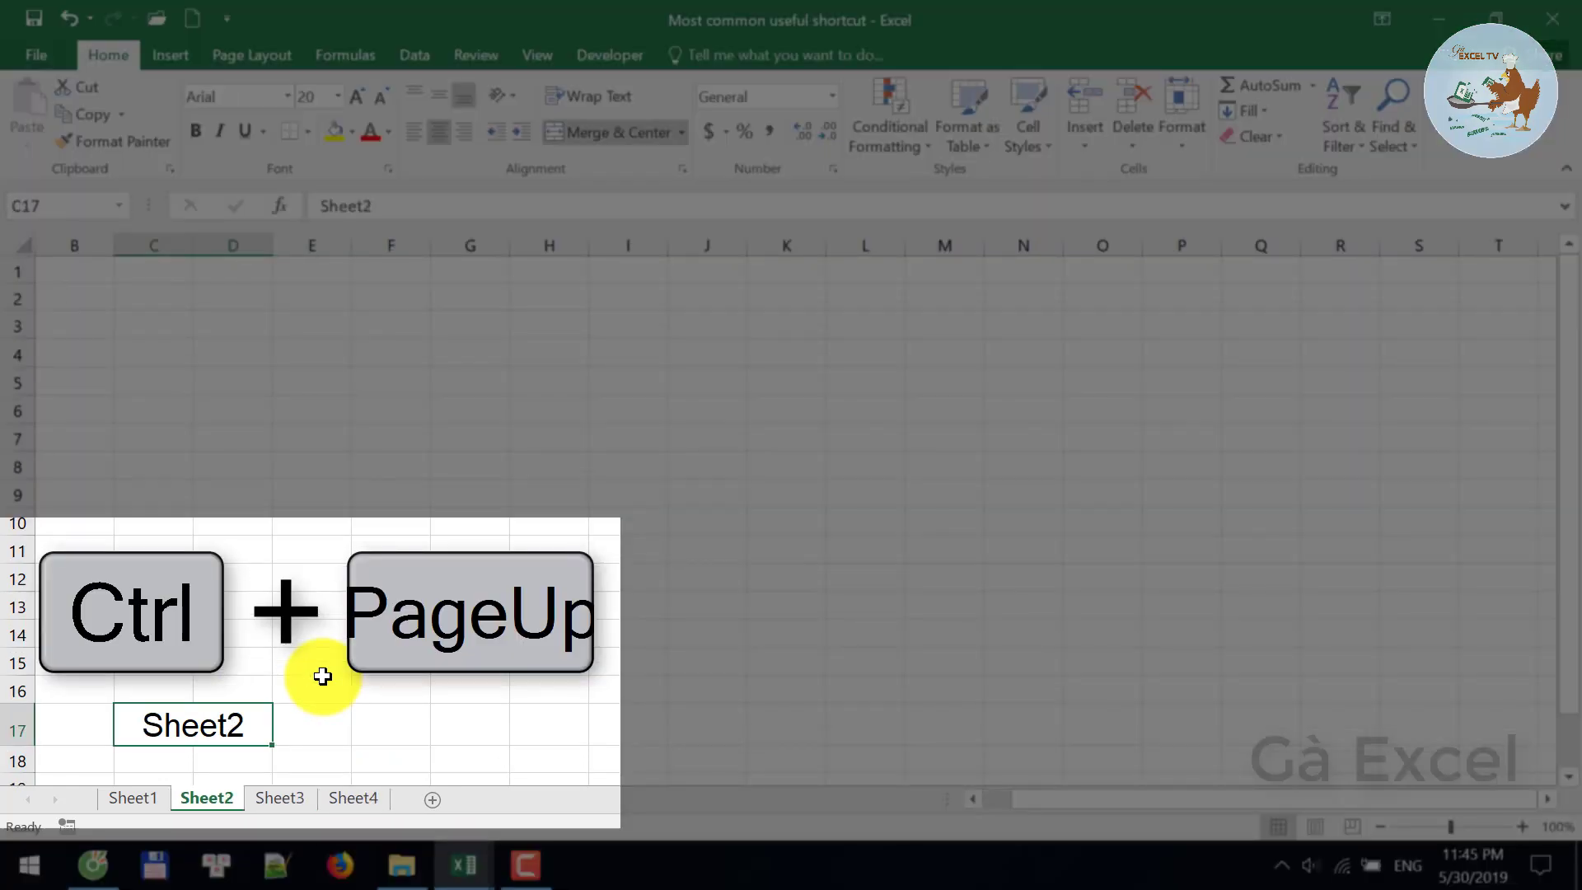
pyautogui.hotkey('ctrl', 'pageup')
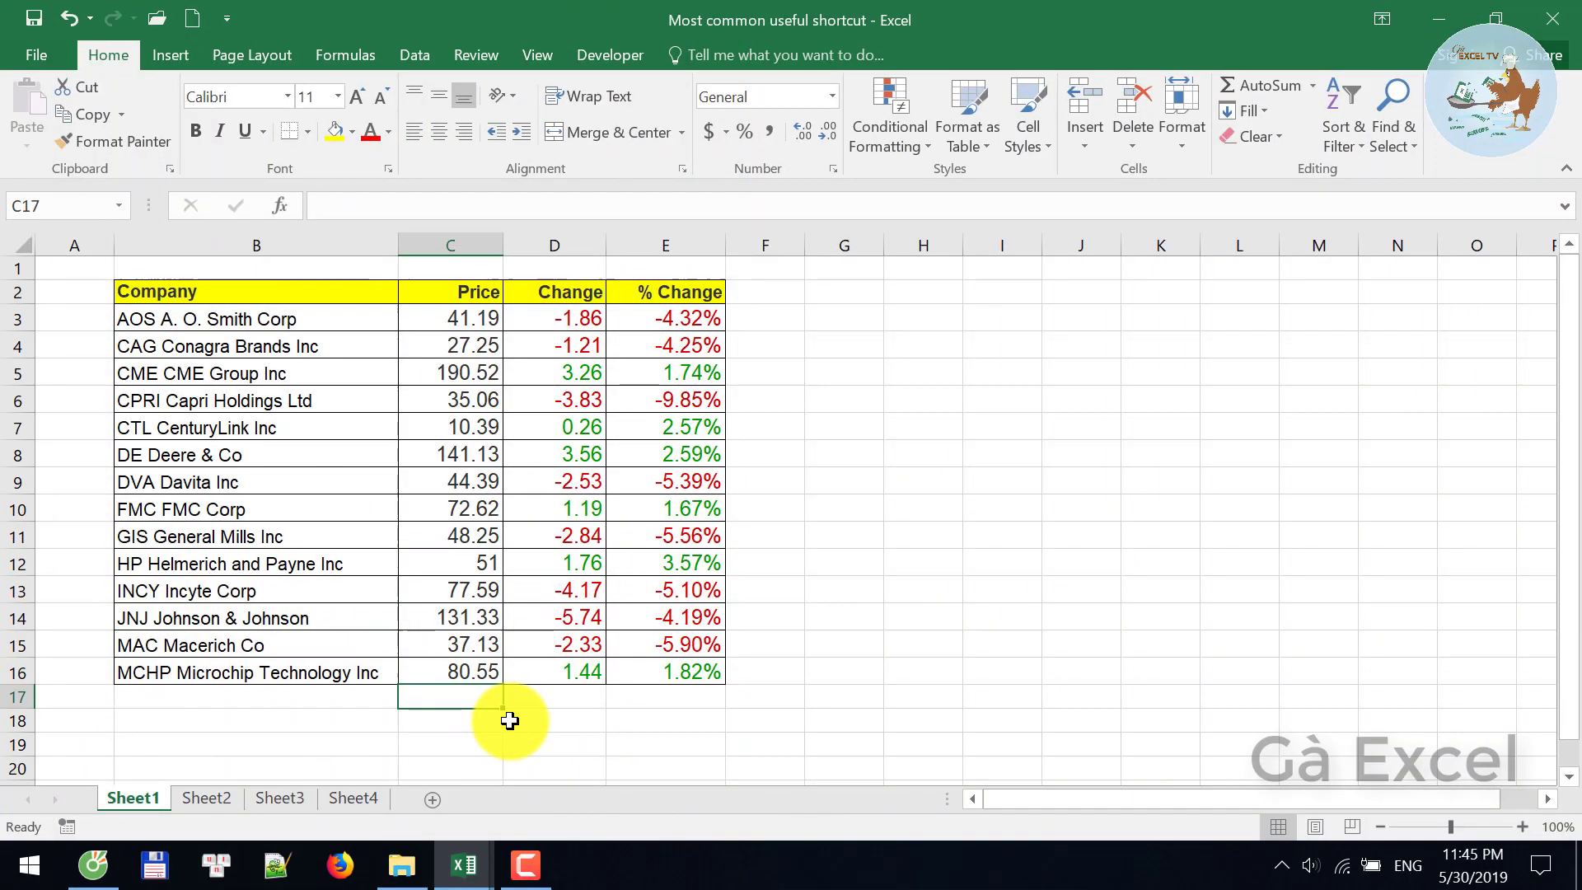
# - Add SUM totals in row 17 for Price (988.4), Change and % Change
pyautogui.hotkey('alt', '=')
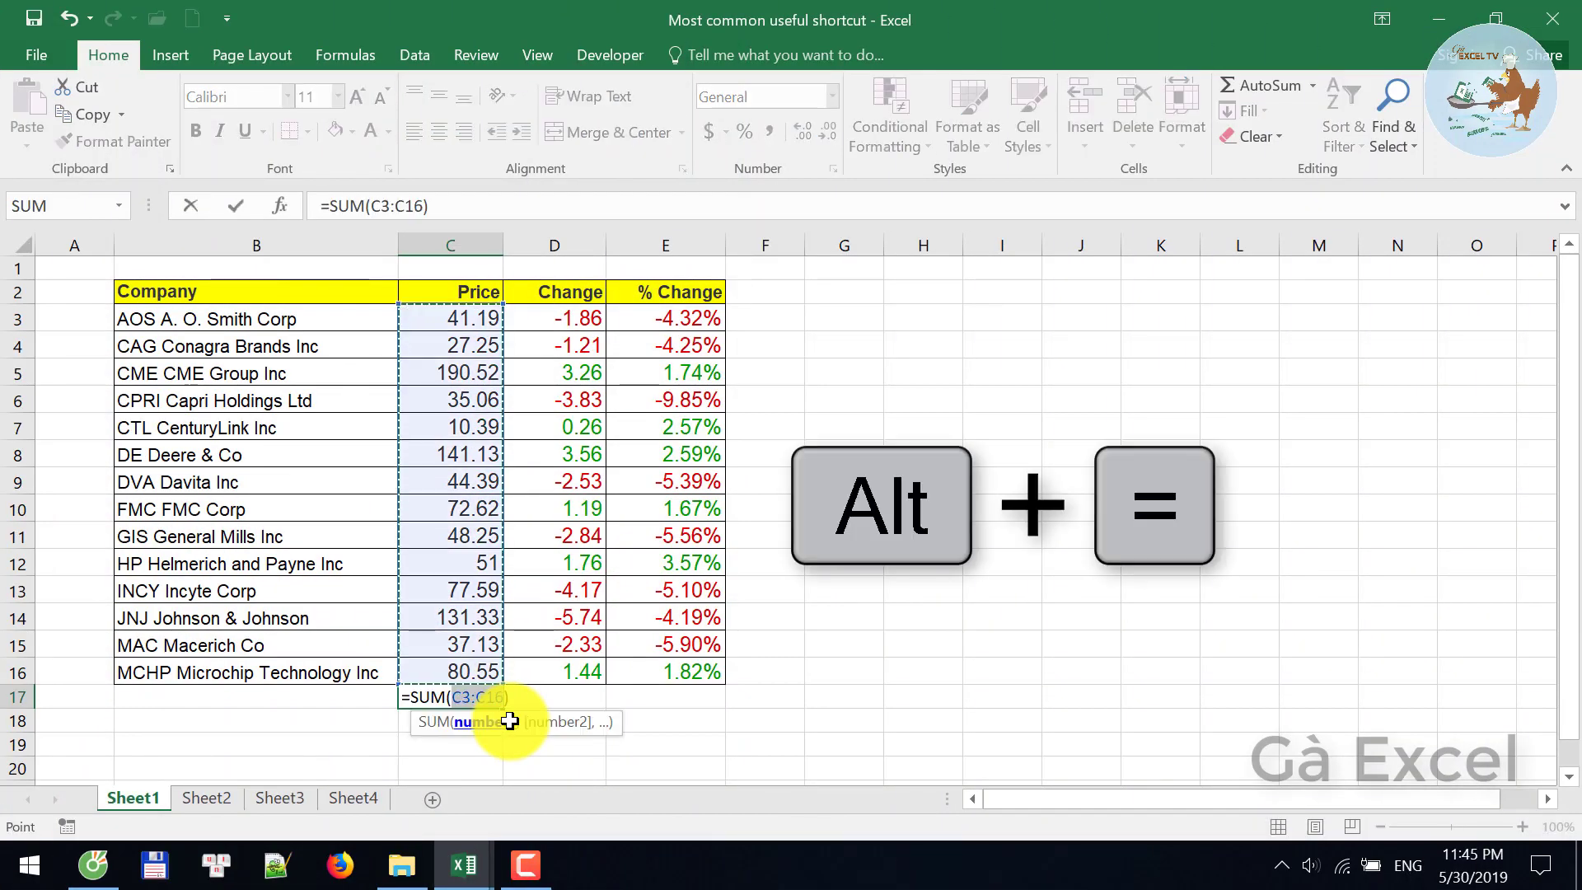
pyautogui.press('Return')
pyautogui.press('Up')
pyautogui.press('Right')
pyautogui.hotkey('shift', 'Right')
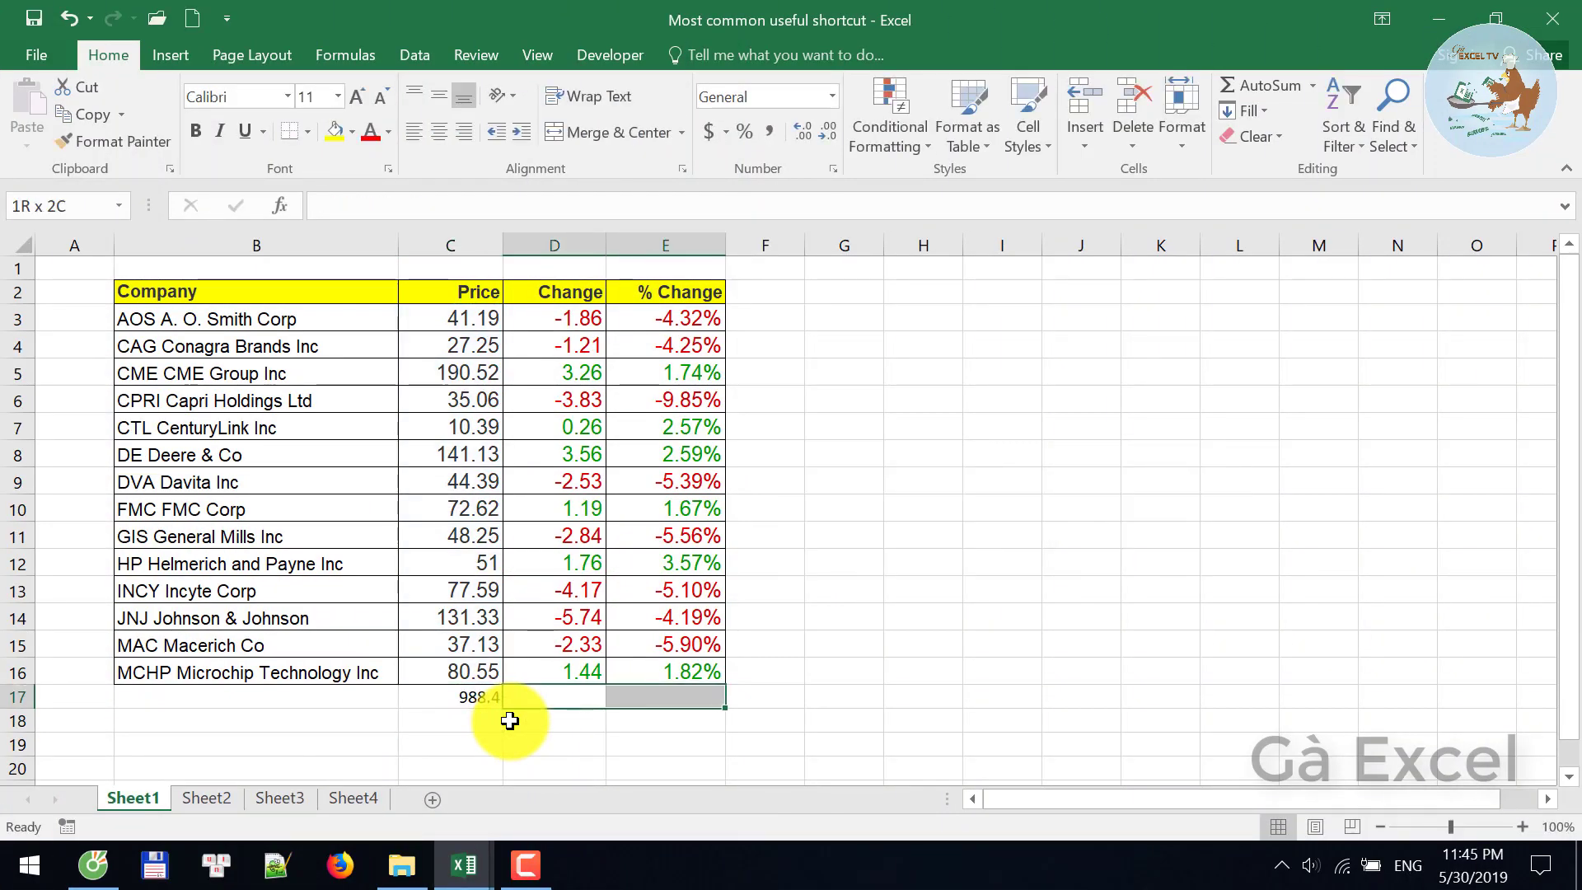
pyautogui.hotkey('alt', '=')
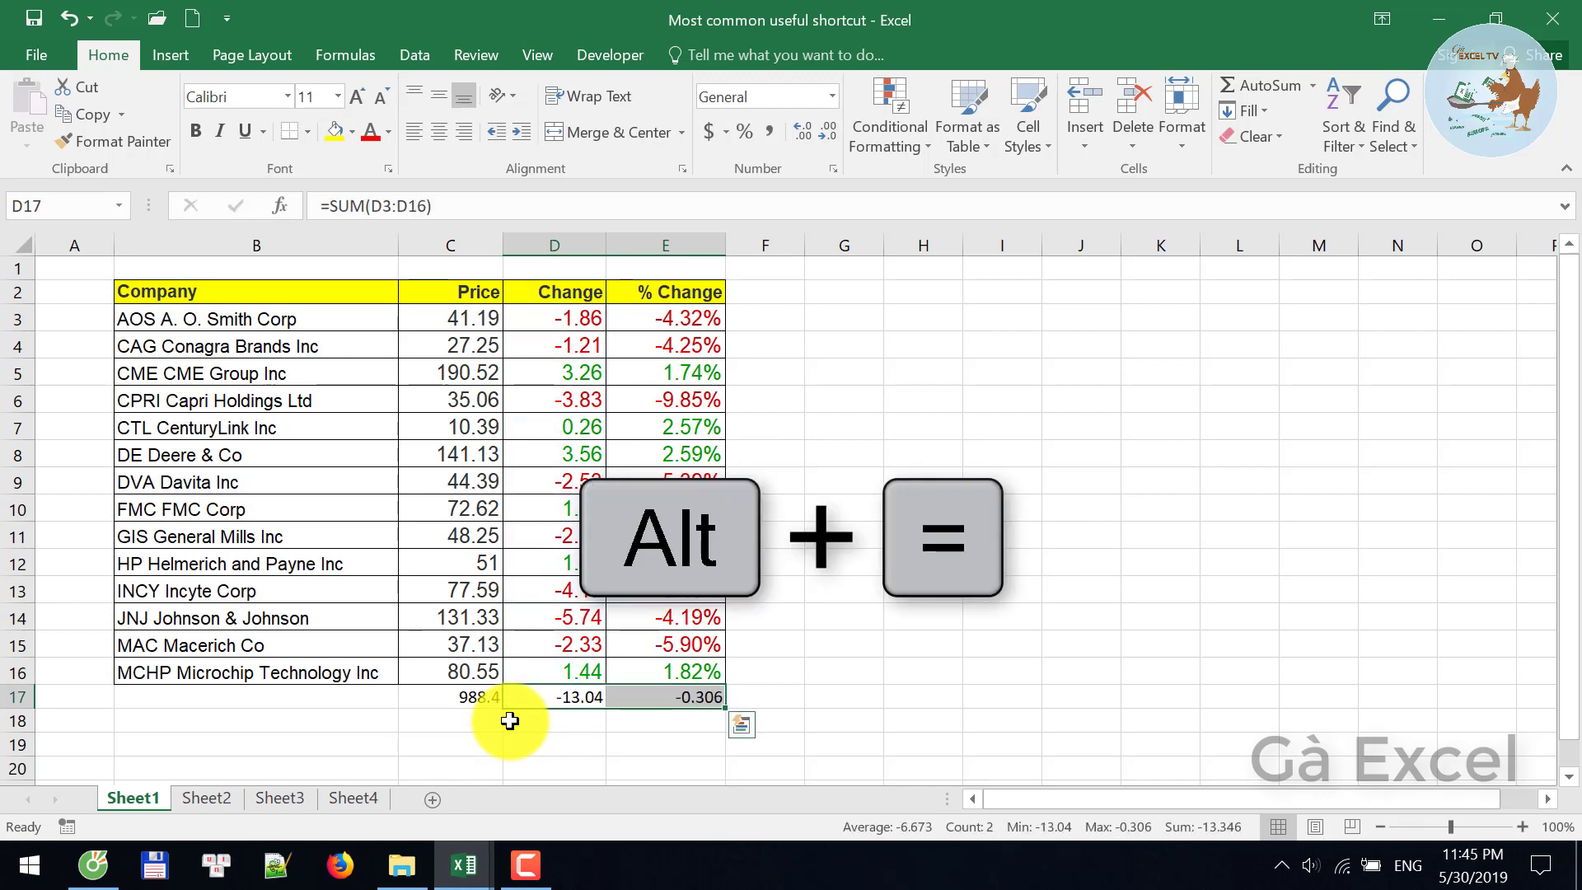
# - Add a row sum in F16 for the MCHP row
pyautogui.press('Right')
pyautogui.press('Right')
pyautogui.press('Up')
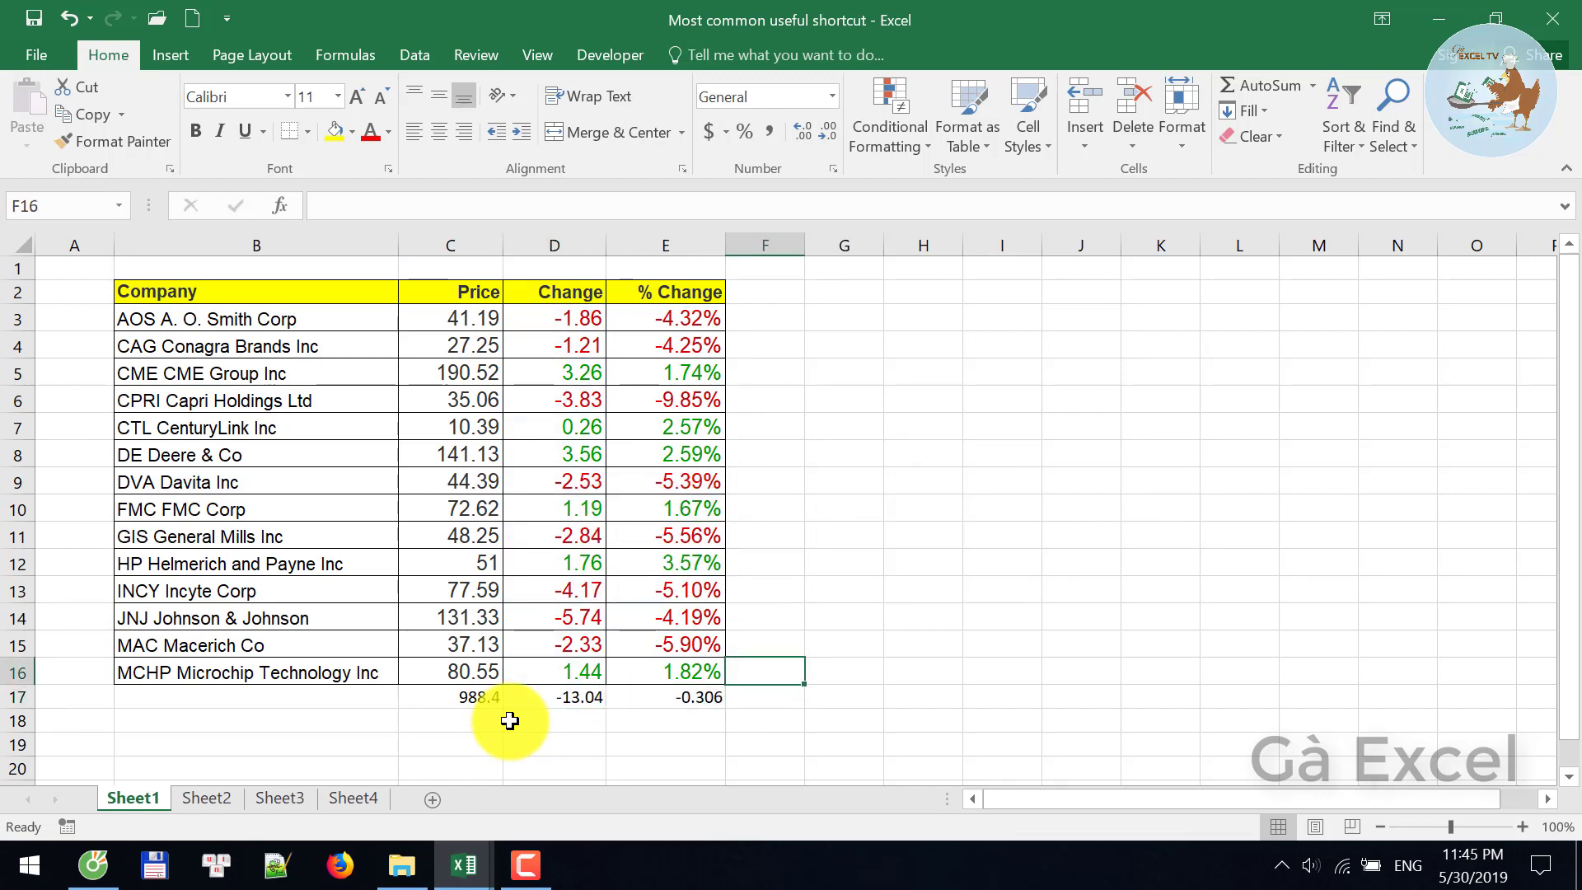
pyautogui.hotkey('alt', '=')
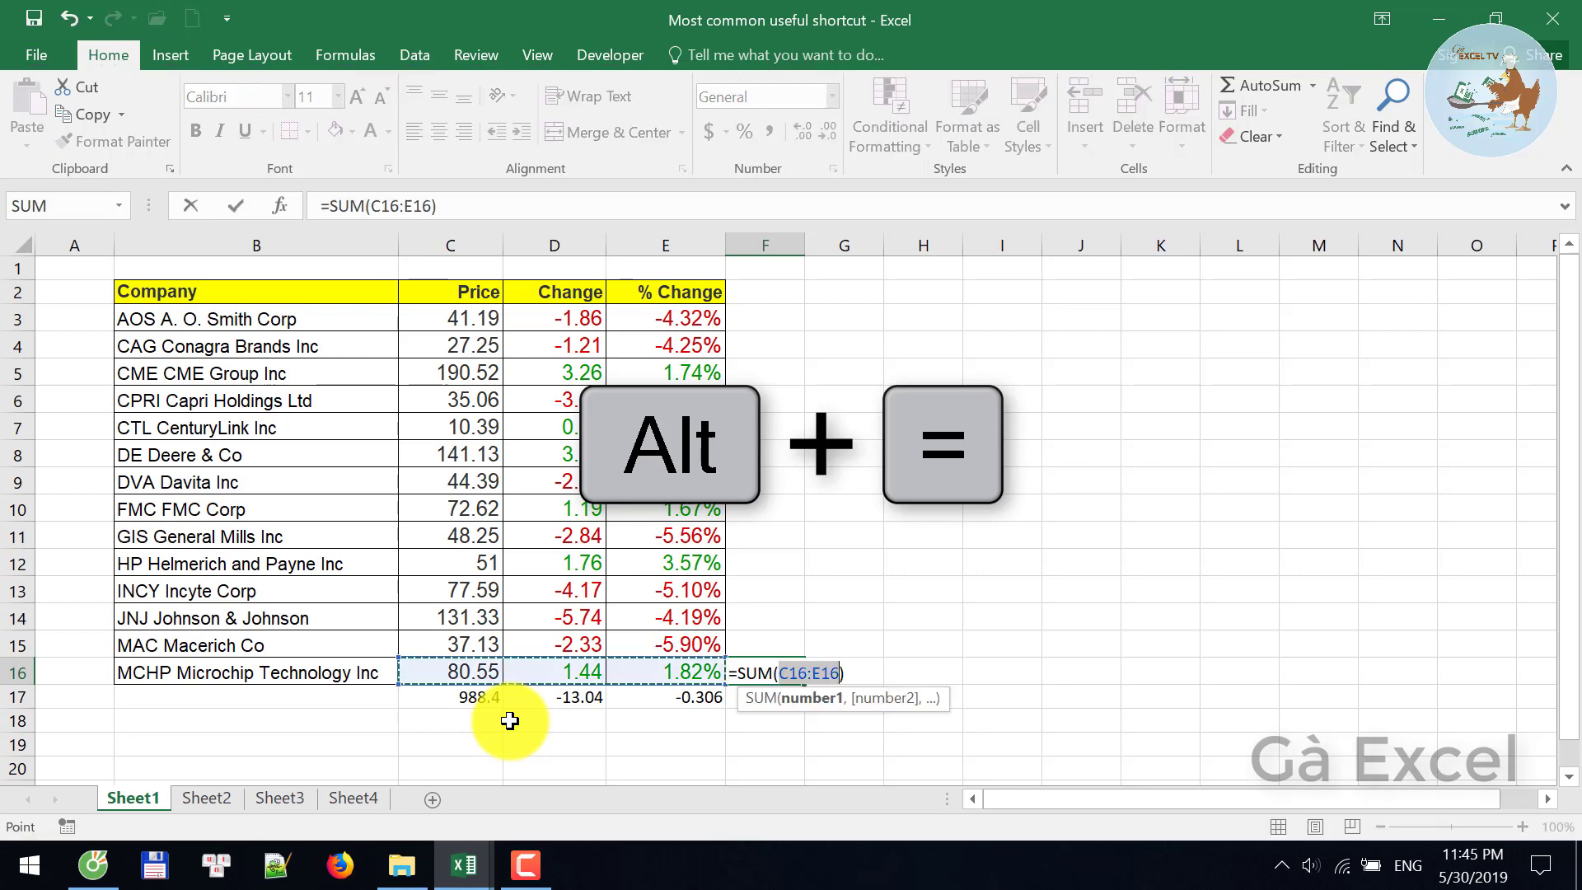
pyautogui.press('Return')
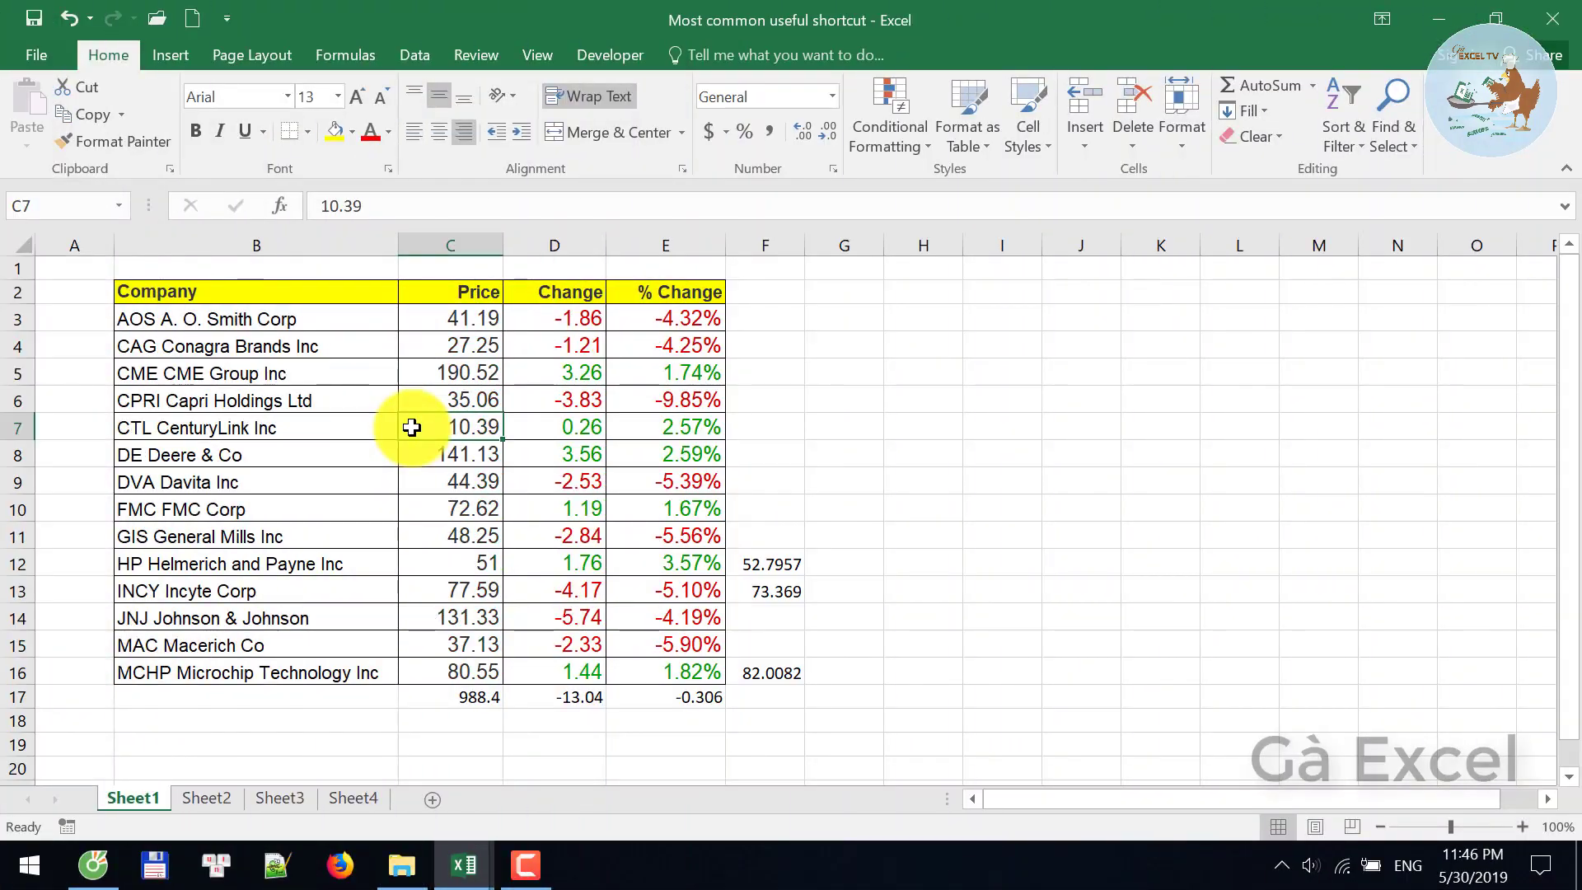
pyautogui.hotkey('shift', 'space')
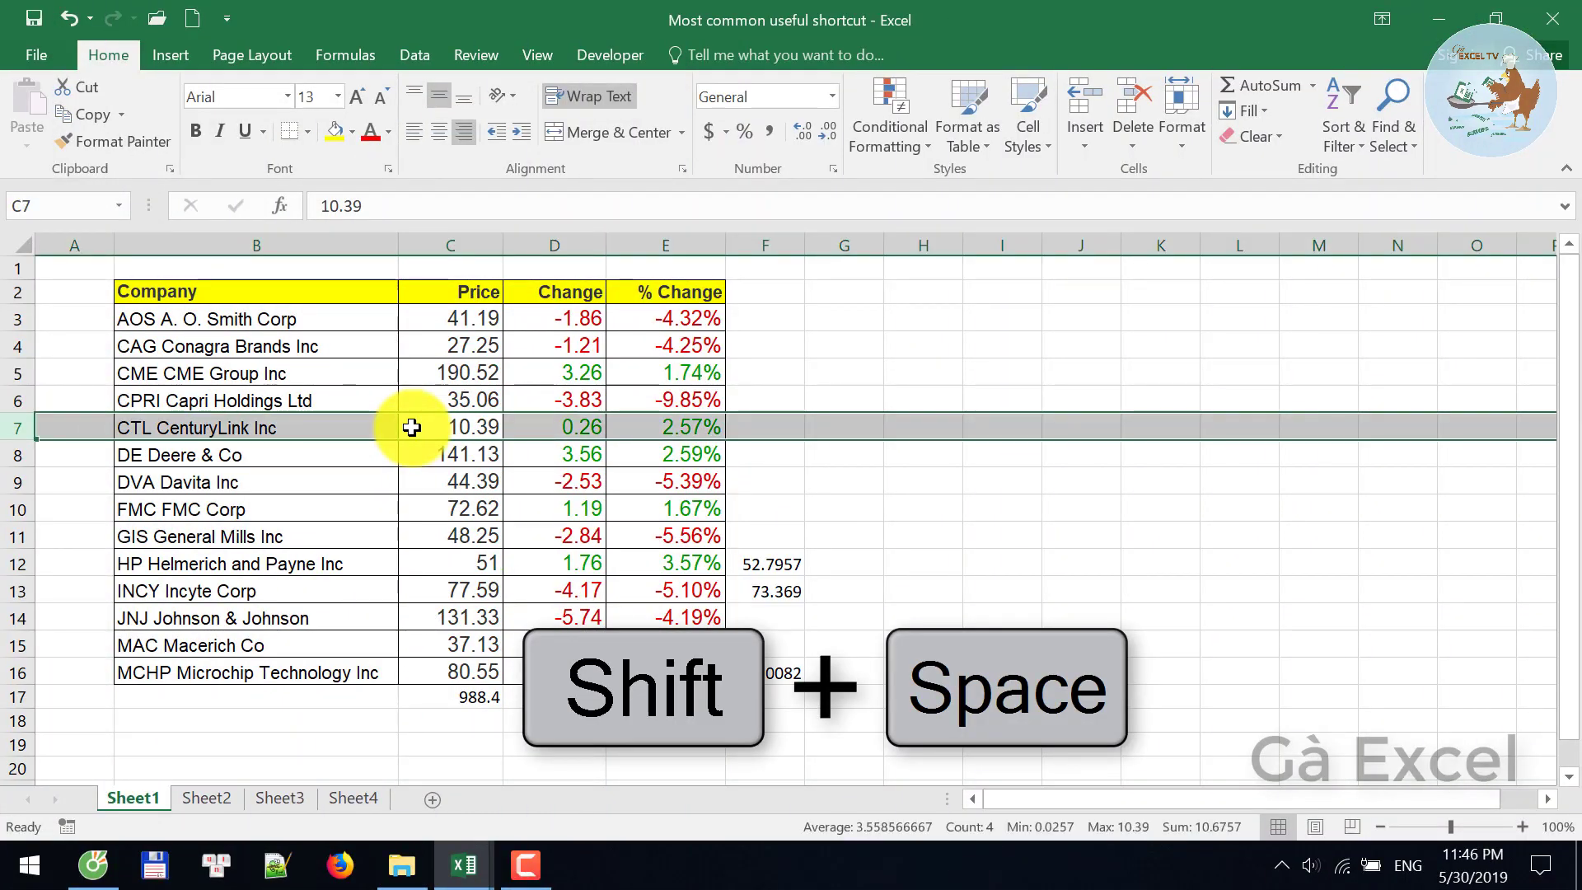
pyautogui.press('Down')
pyautogui.hotkey('shift', 'Down')
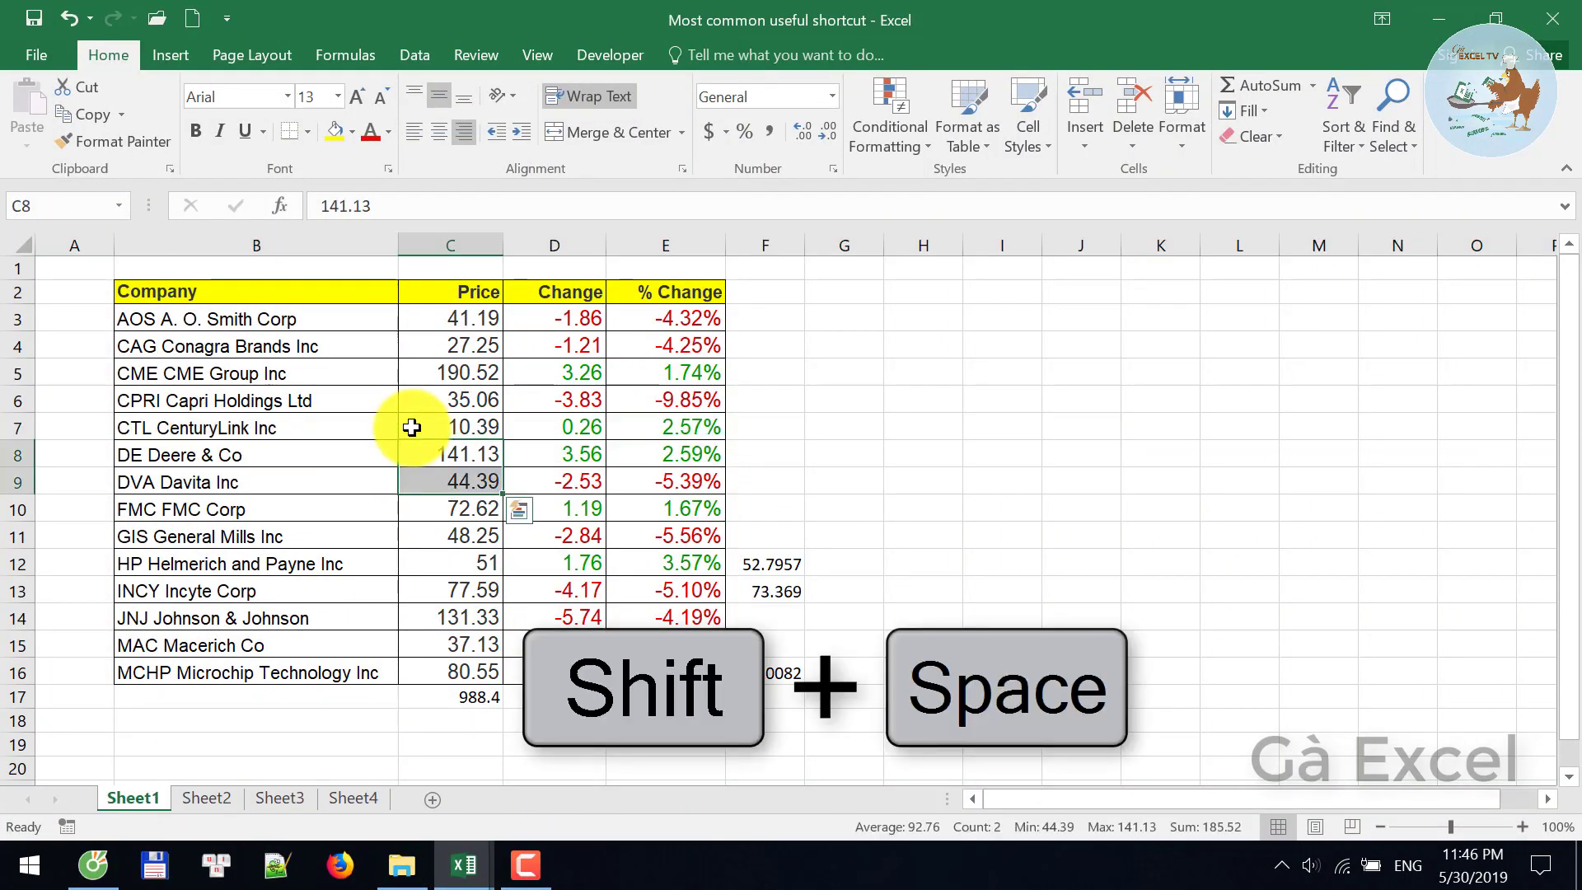
pyautogui.hotkey('shift', 'space')
pyautogui.press('Up')
pyautogui.press('Up')
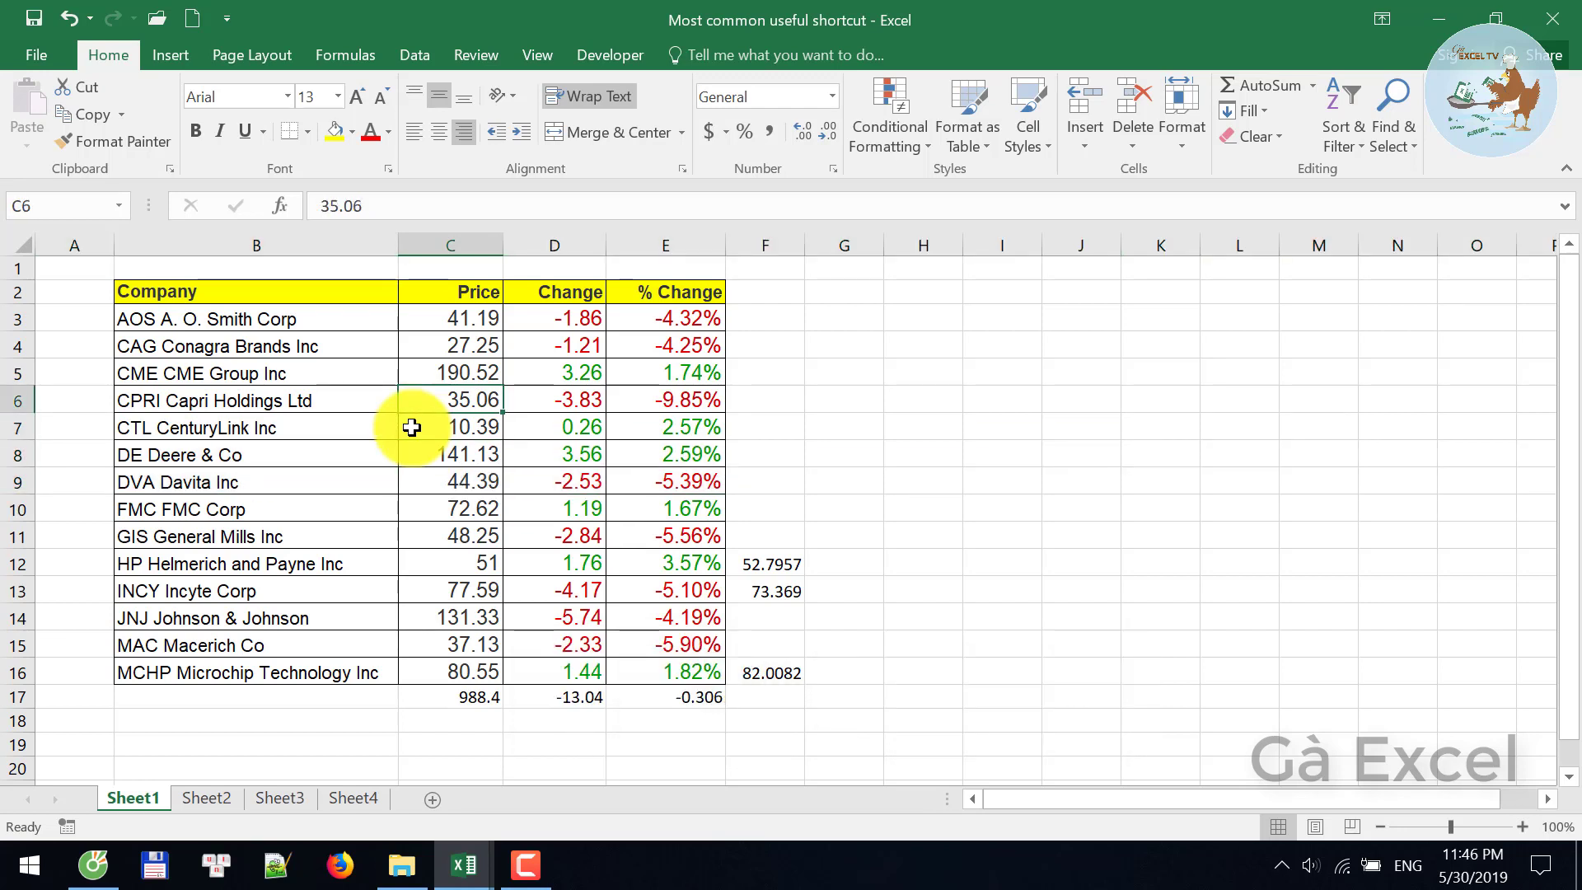
pyautogui.hotkey('shift', 'Down')
pyautogui.hotkey('shift', 'Down')
pyautogui.hotkey('shift', 'Down')
pyautogui.hotkey('shift', 'Down')
pyautogui.hotkey('shift', 'space')
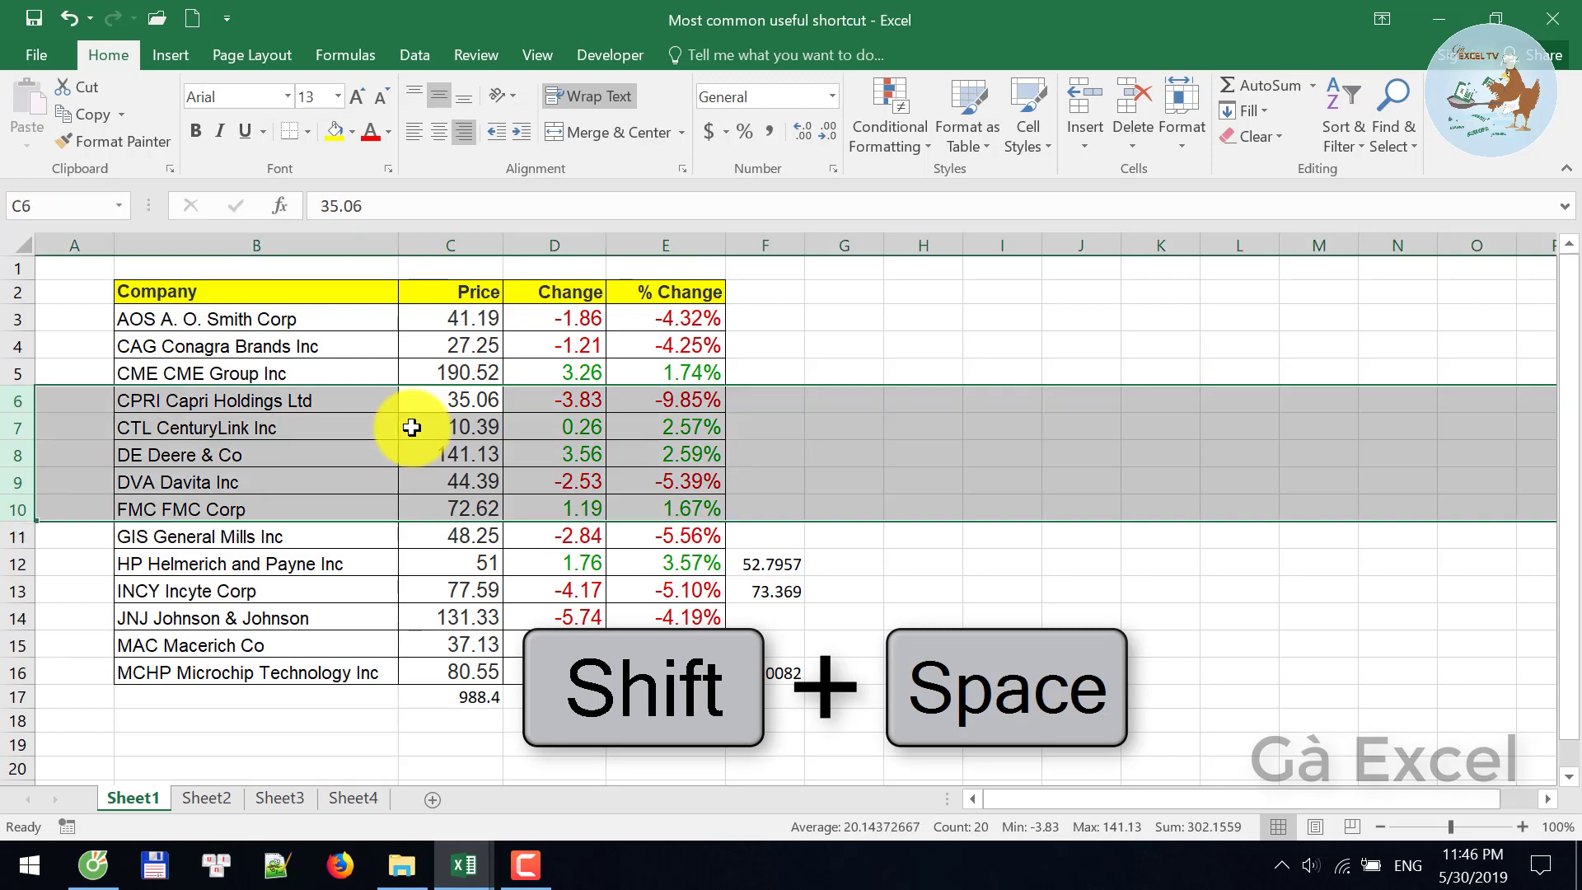
pyautogui.click(412, 427)
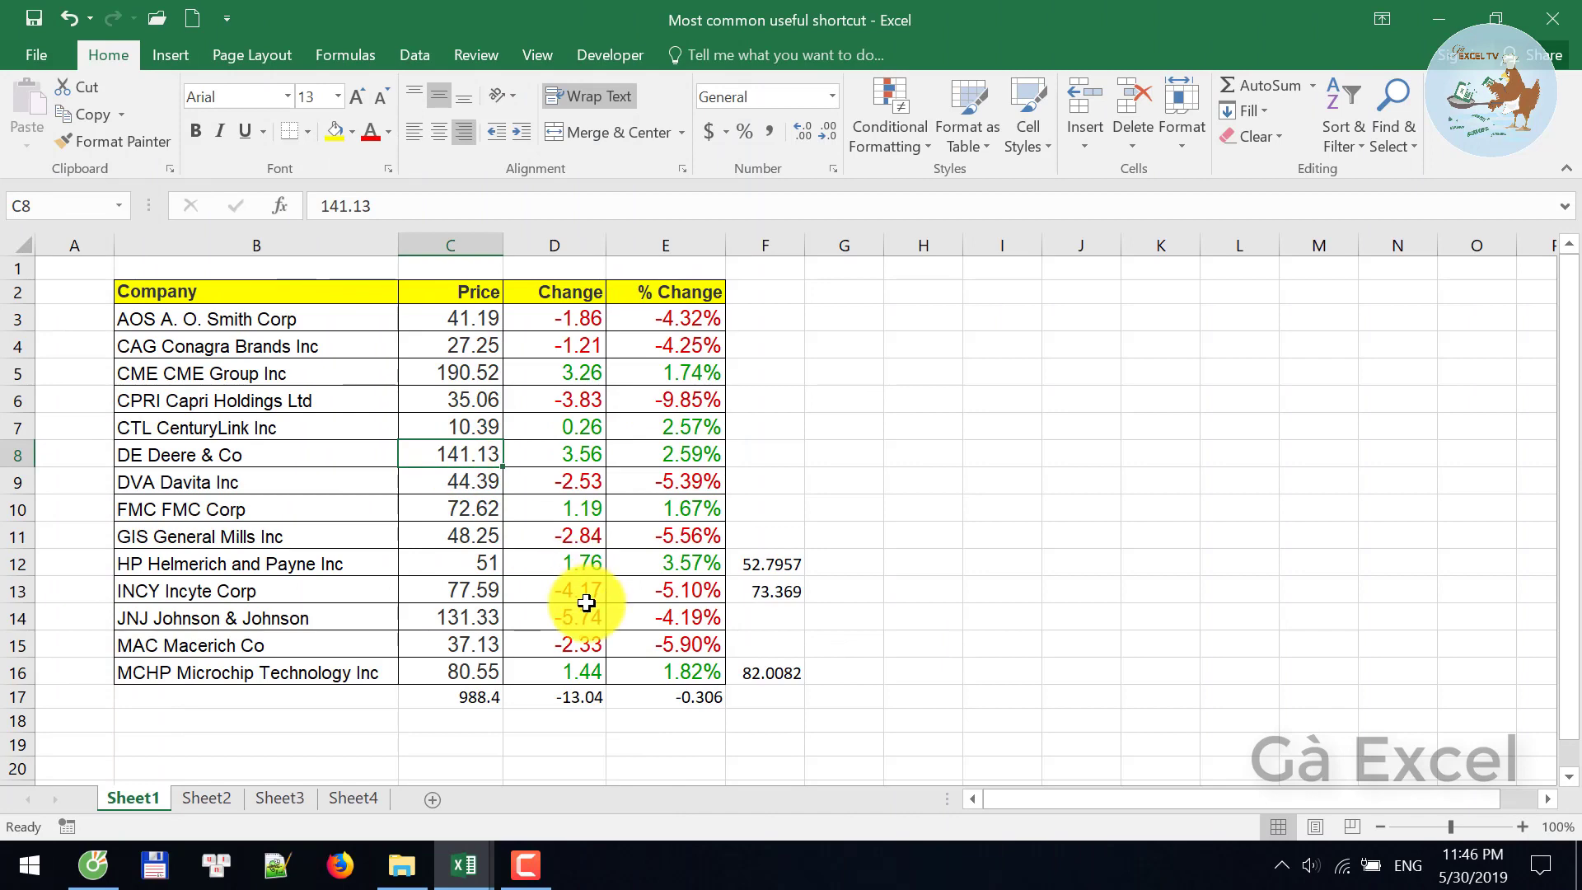
pyautogui.hotkey('ctrl', 'space')
pyautogui.press('Right')
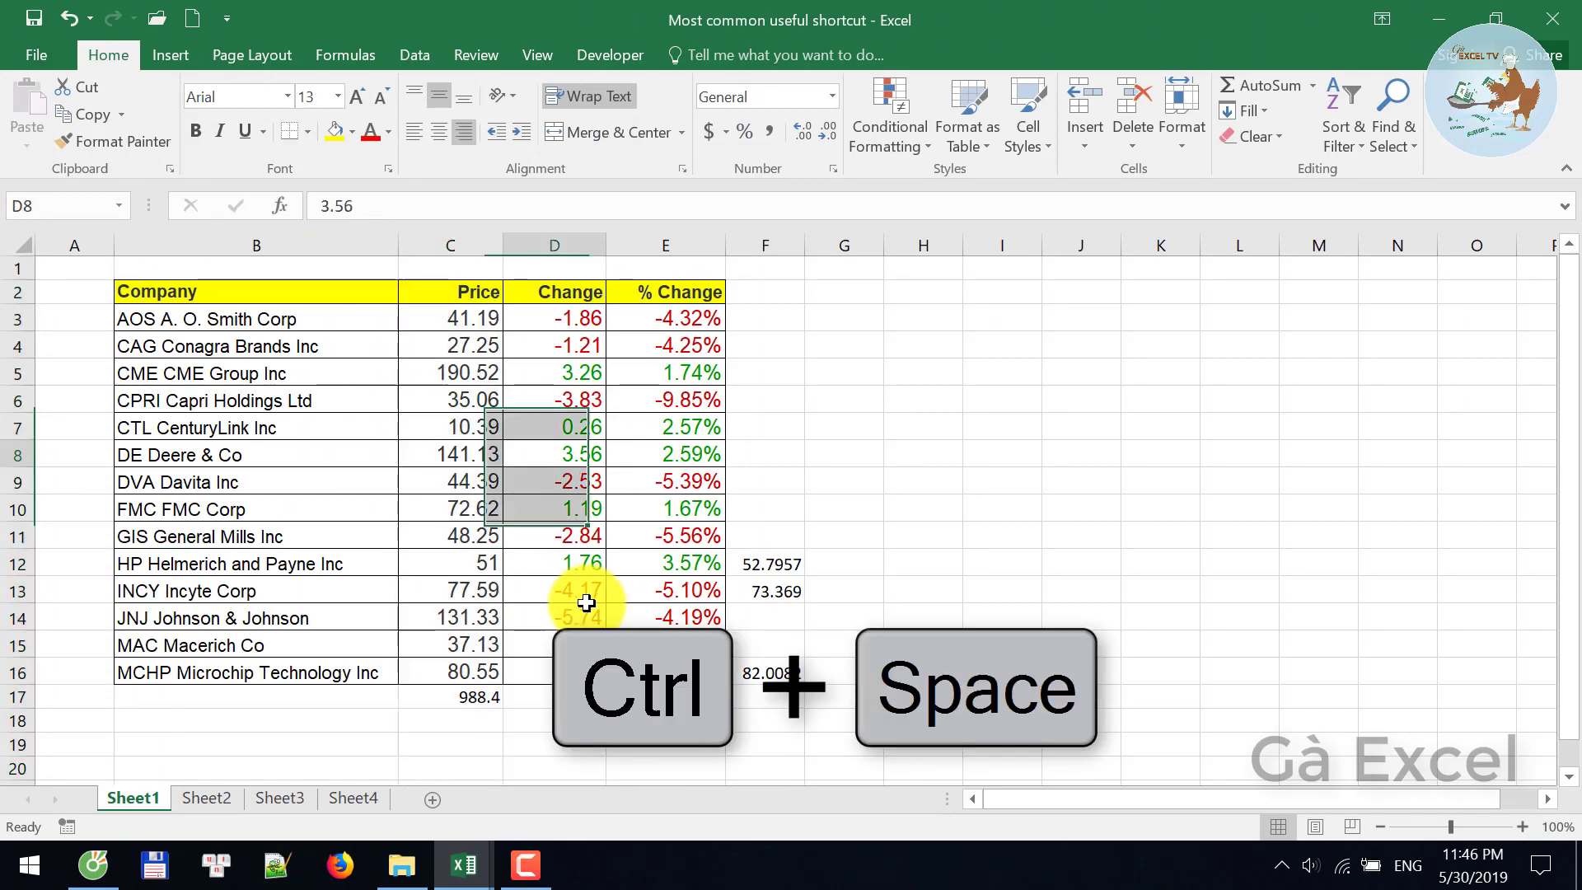
pyautogui.hotkey('shift', 'Left')
pyautogui.hotkey('ctrl', 'space')
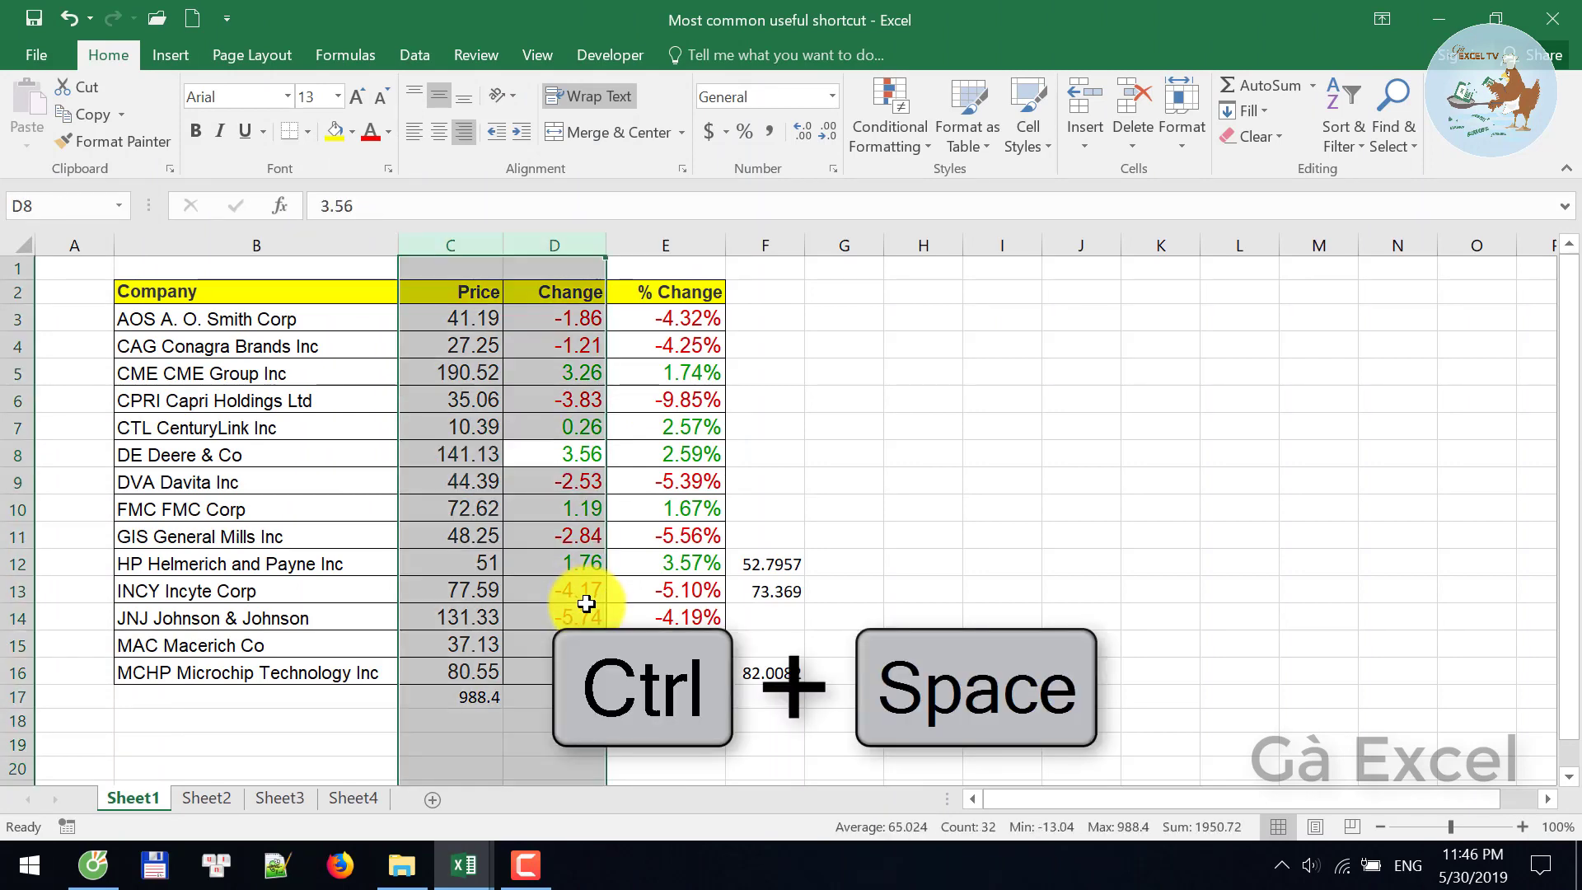
pyautogui.press('Left')
pyautogui.press('Left')
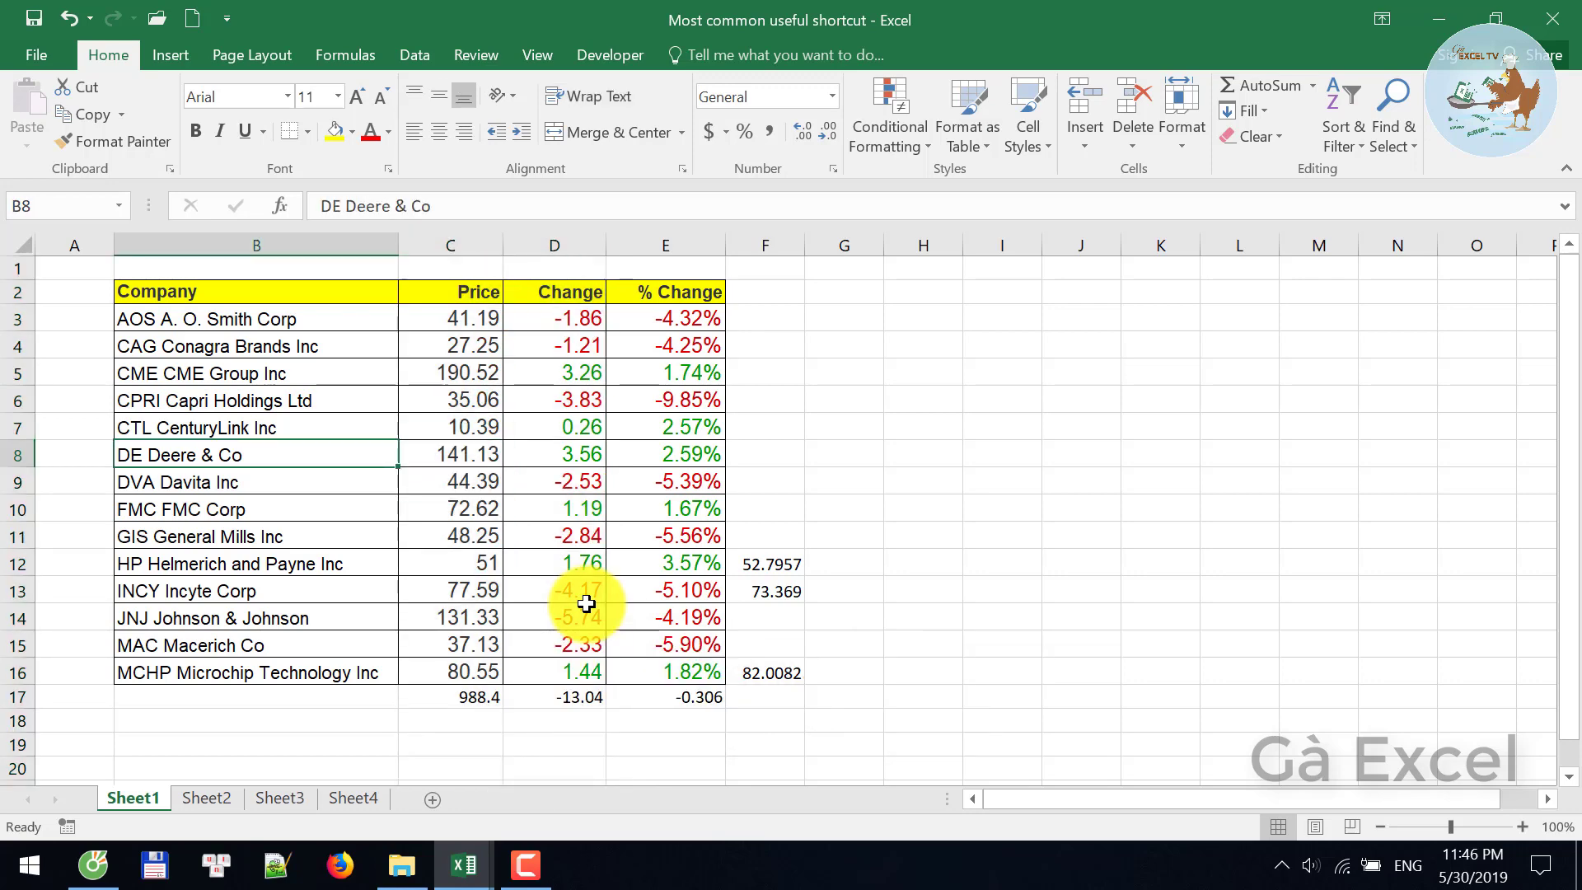
pyautogui.hotkey('shift', 'Right')
pyautogui.hotkey('shift', 'Right')
pyautogui.hotkey('shift', 'Right')
pyautogui.hotkey('ctrl', 'space')
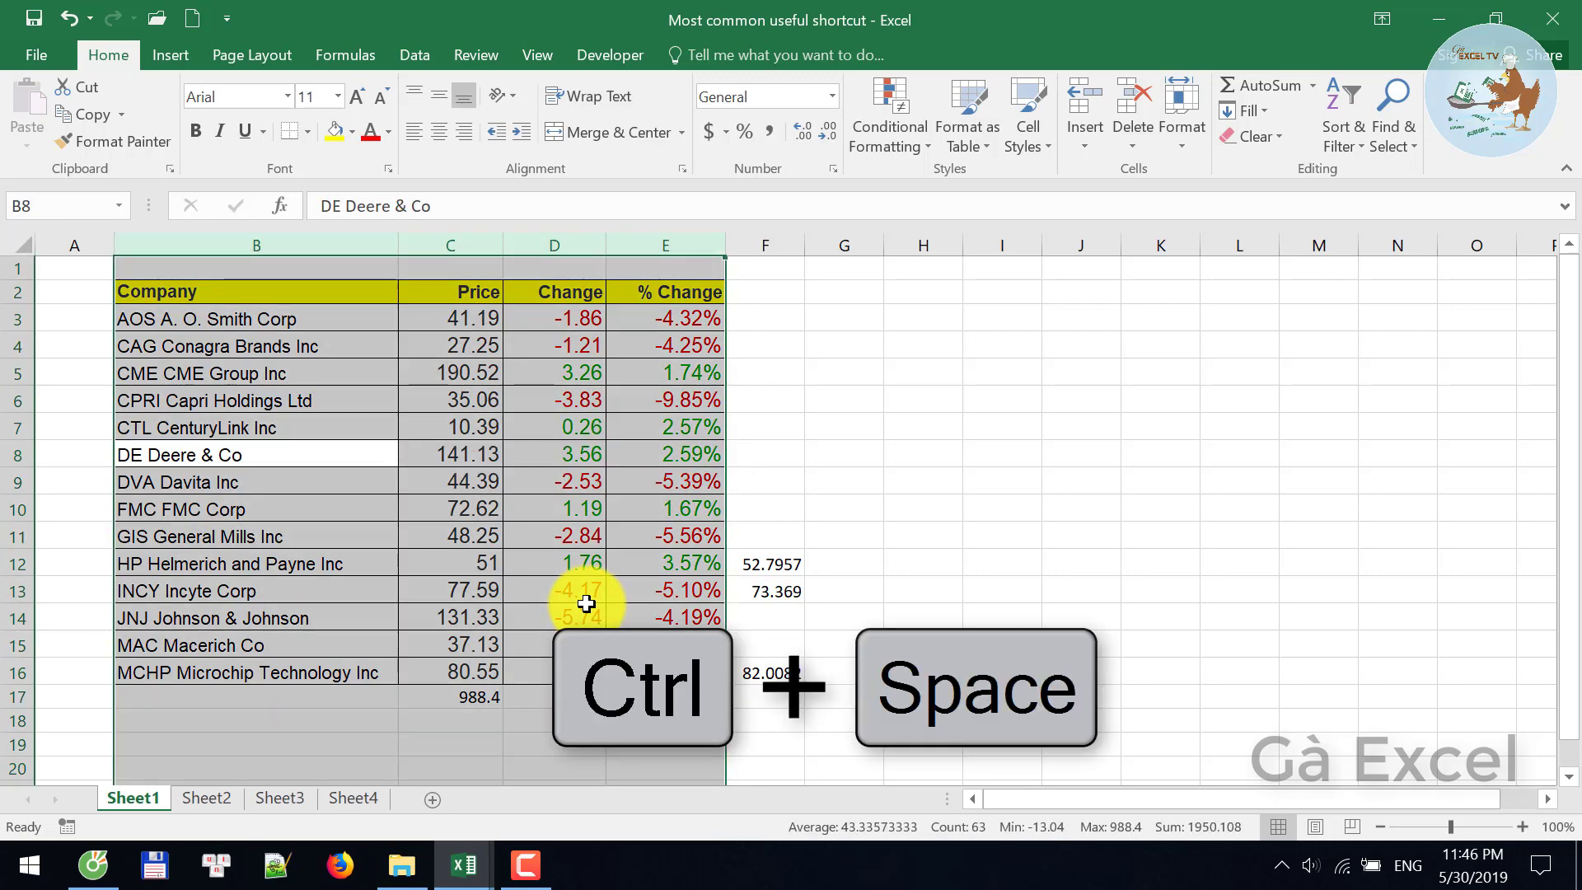
pyautogui.press('Down')
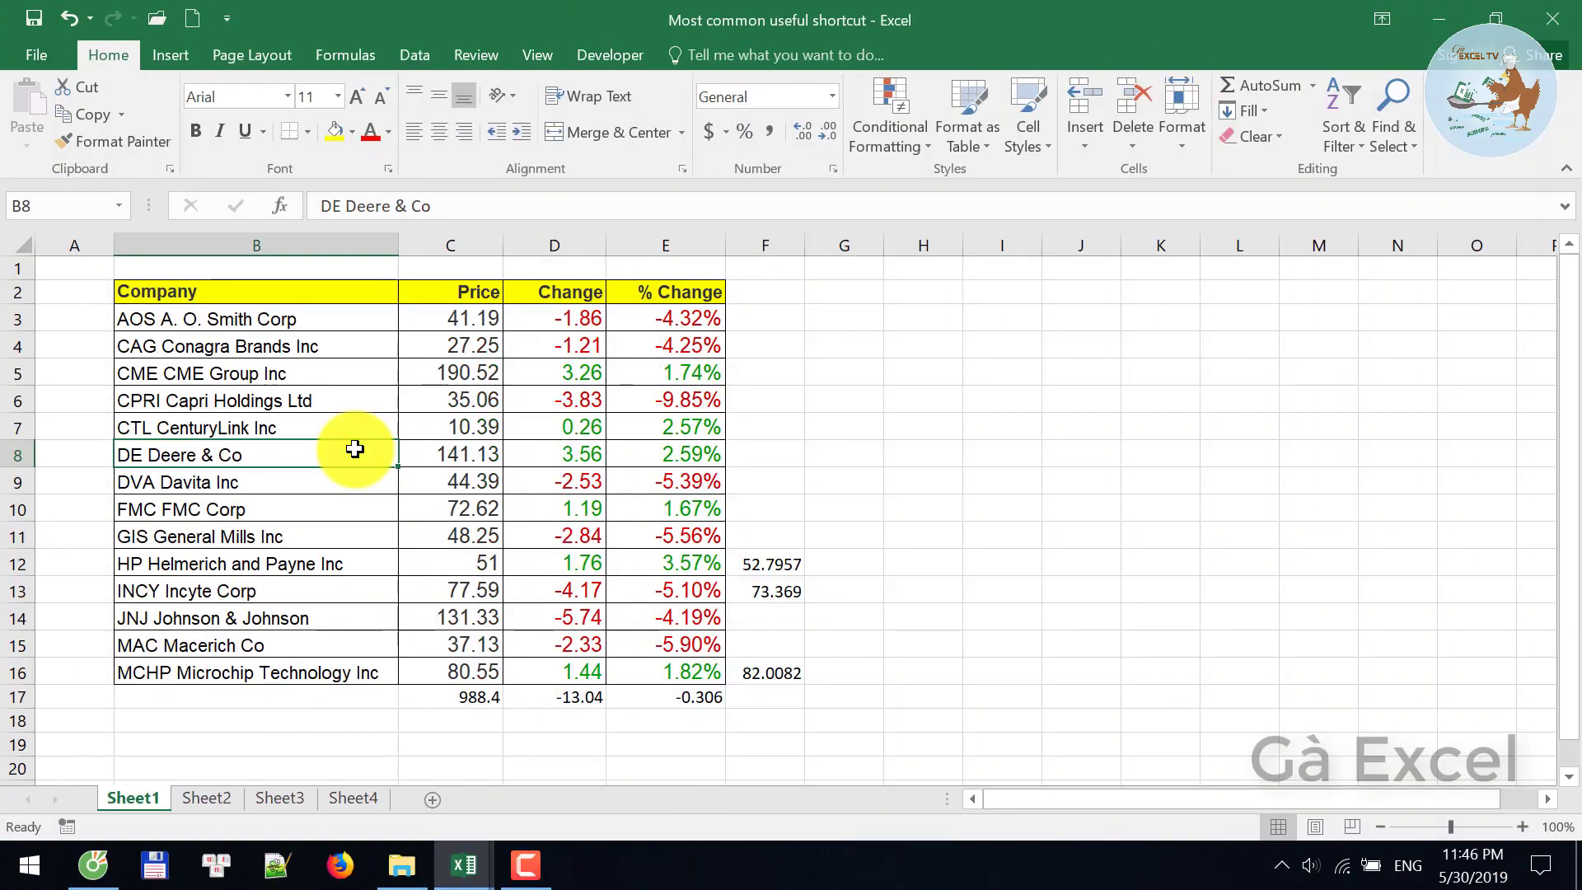
# - Toggle header filters on and off, then stamp date 5/30/2019 and time 11:47 PM in I5
pyautogui.hotkey('ctrl', 'shift', 'l')
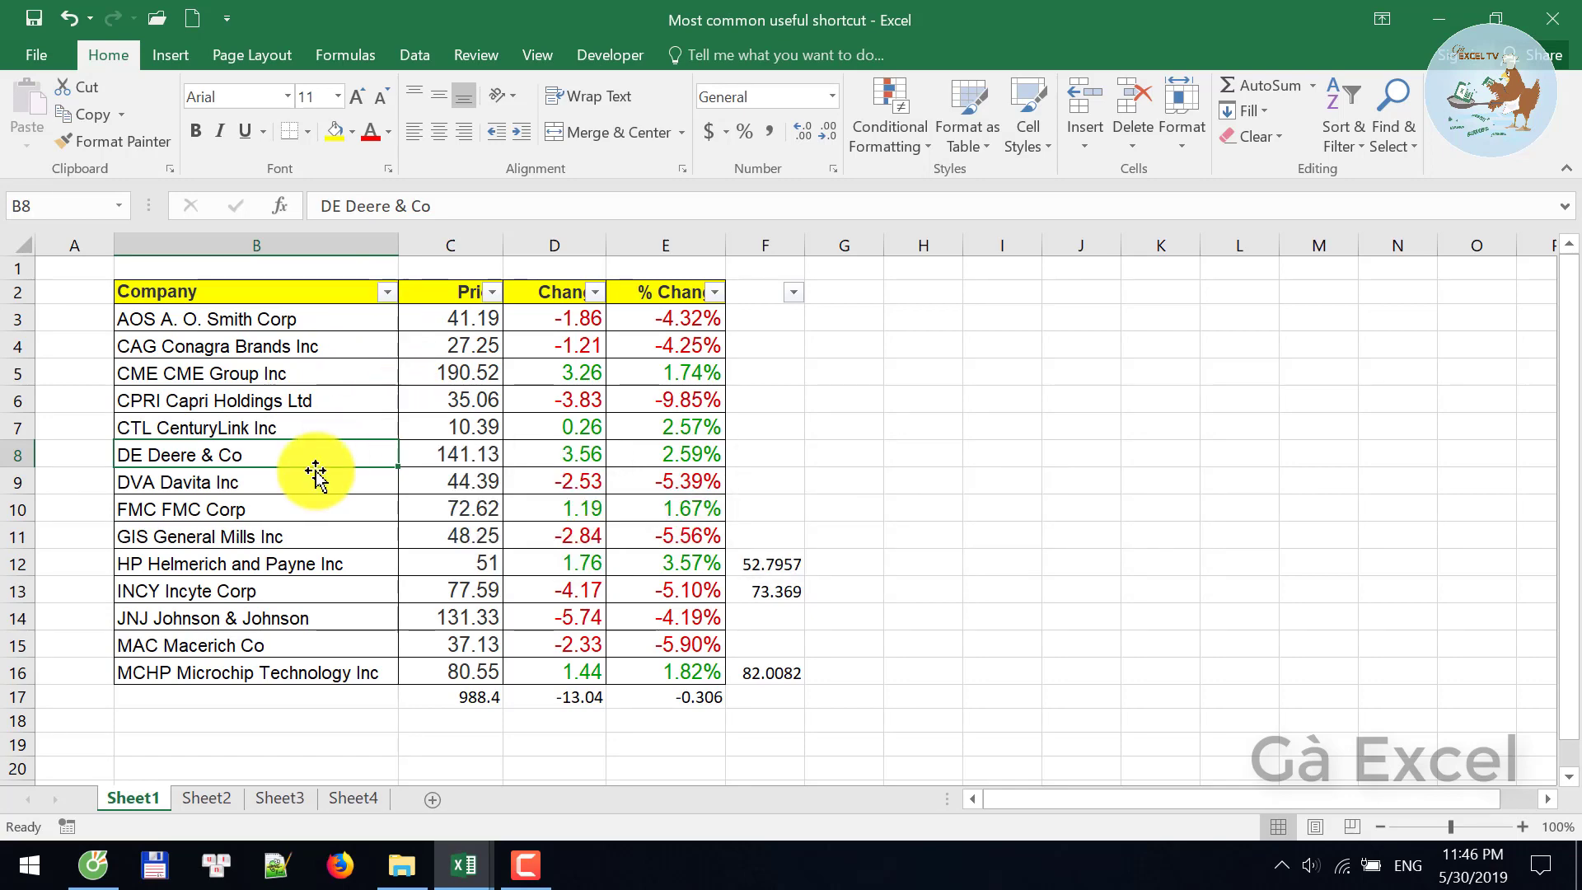
pyautogui.hotkey('ctrl', 'shift', 'l')
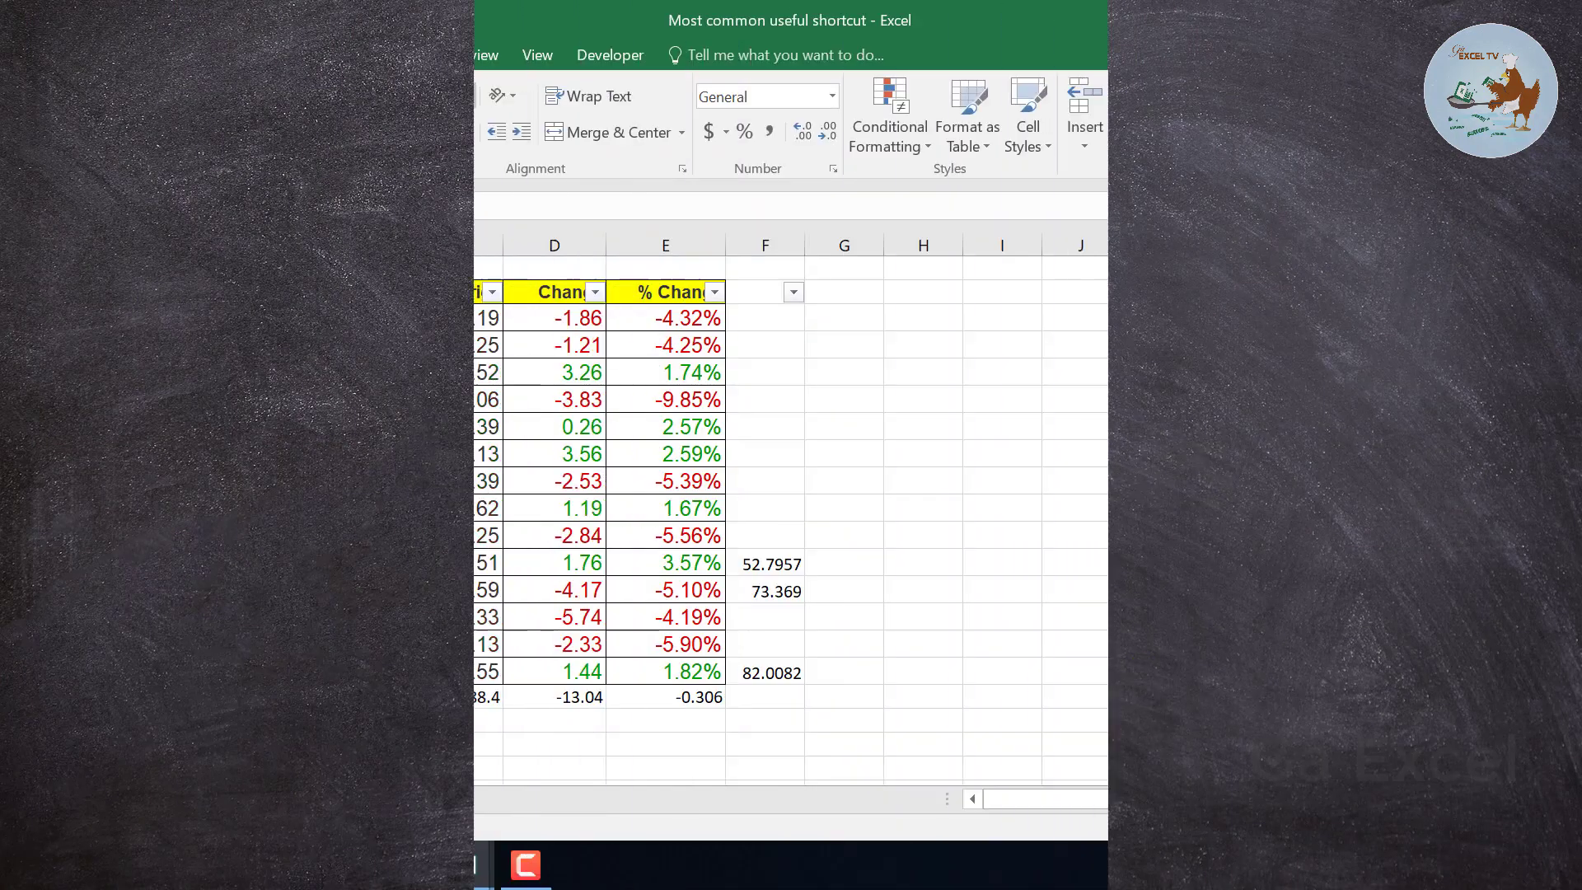
pyautogui.hotkey('ctrl', ';')
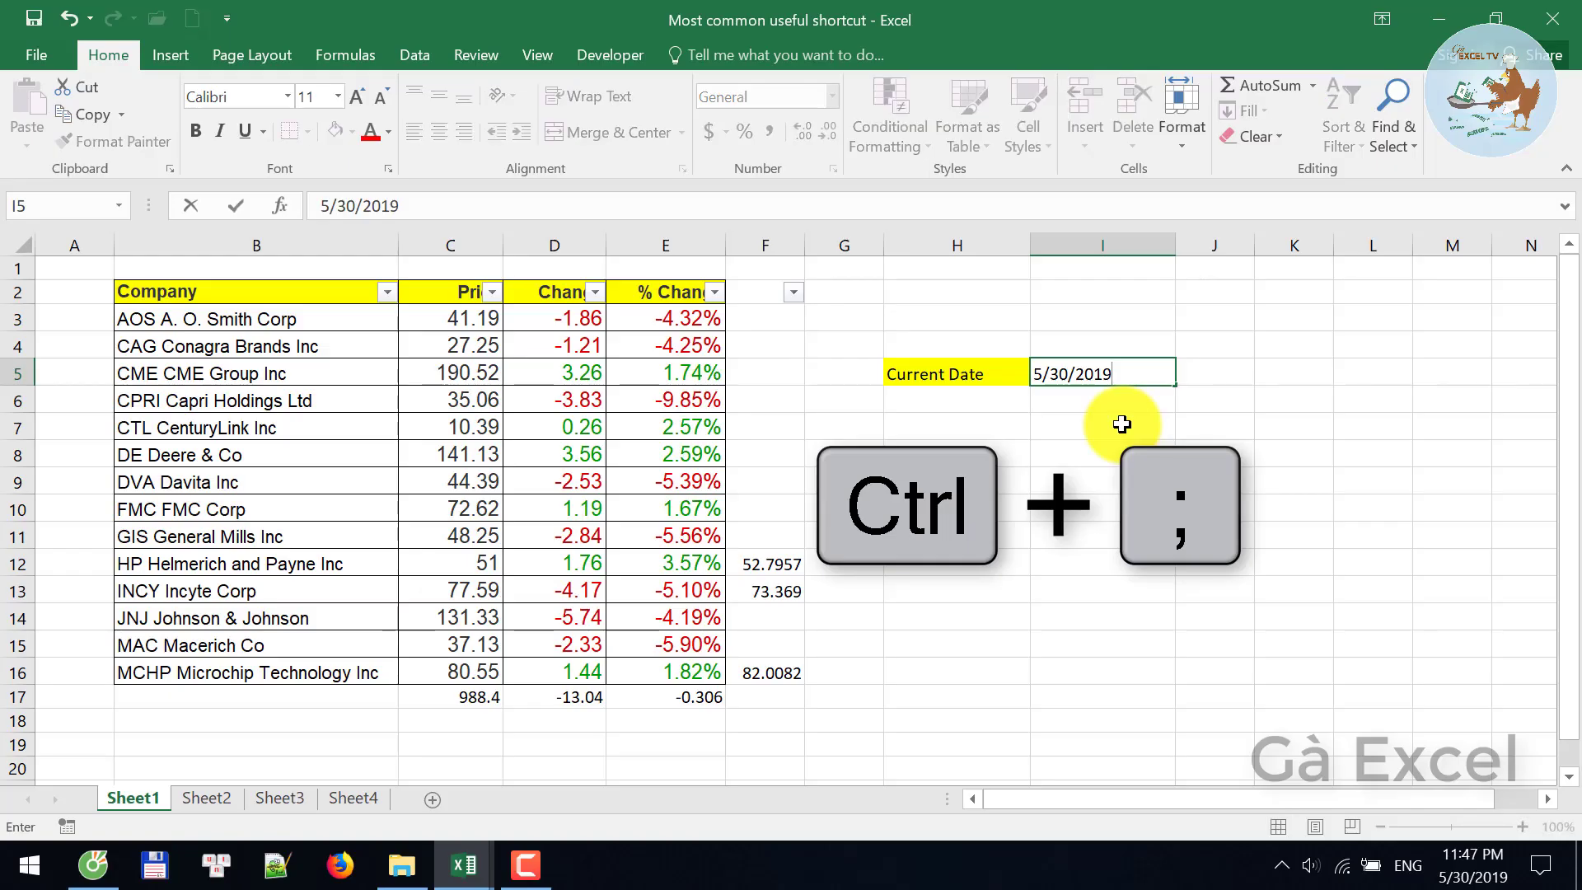
pyautogui.press('Return')
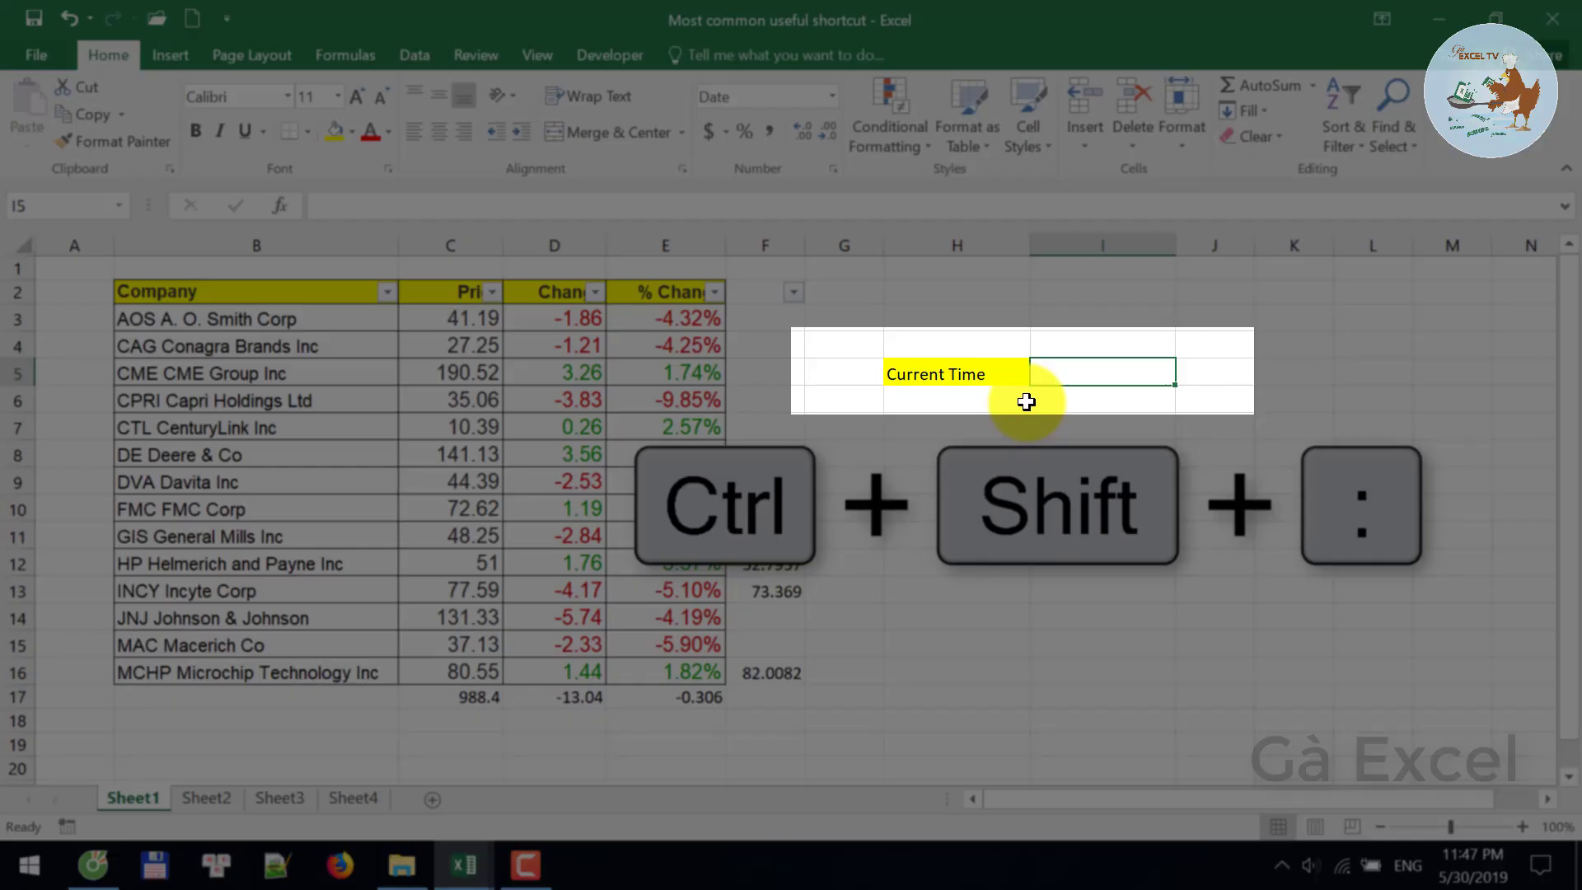
pyautogui.hotkey('ctrl', 'shift', ':')
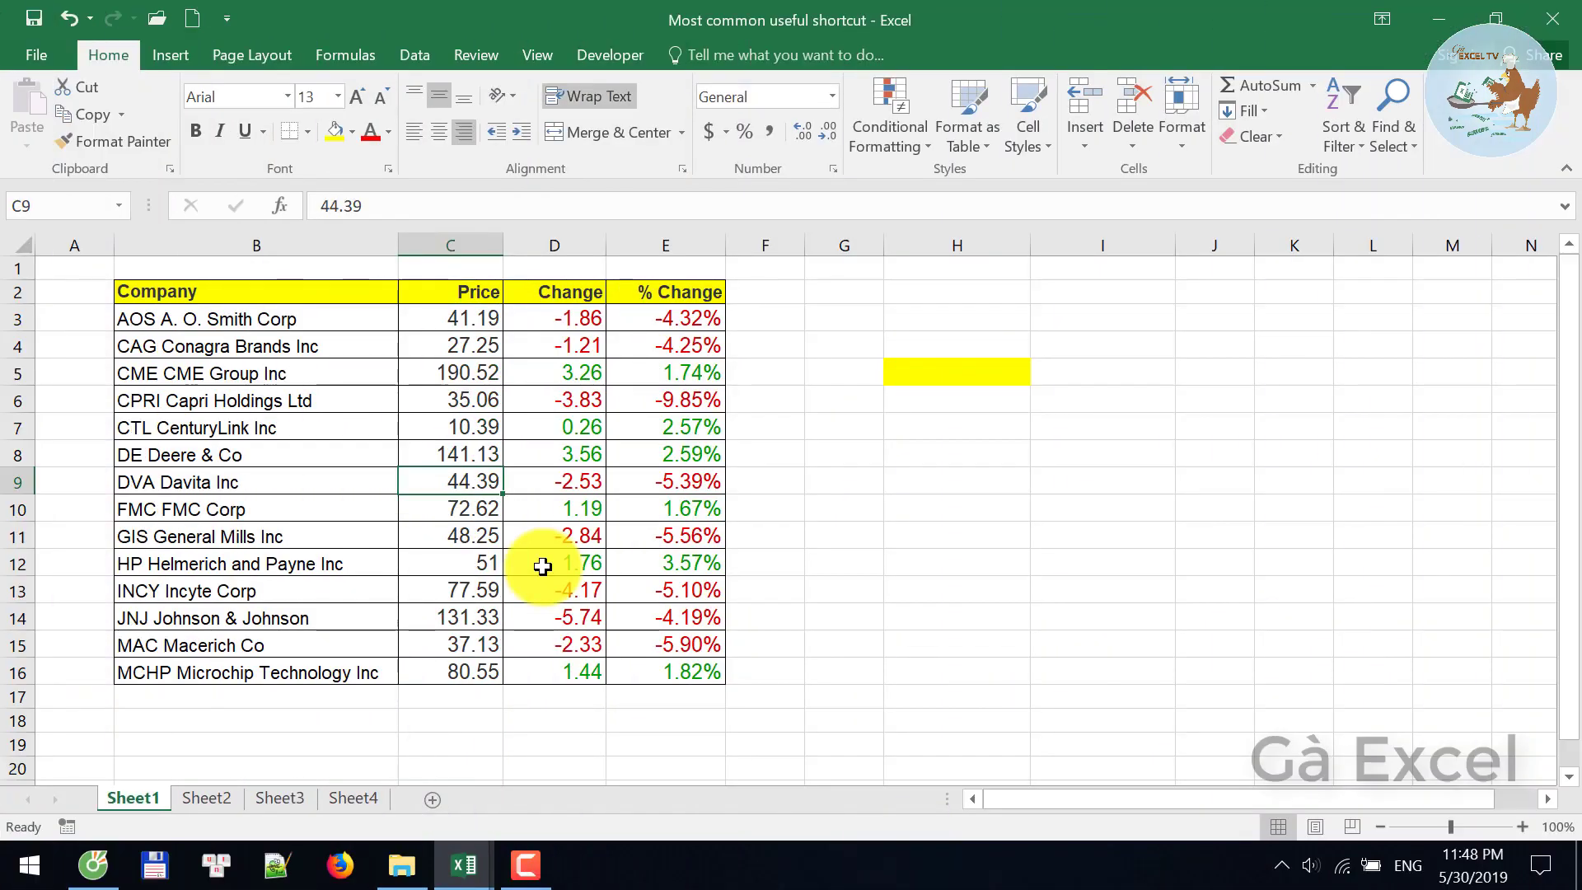
# - Jump to the top, right, bottom and left edges of the stock table
pyautogui.hotkey('ctrl', 'Up')
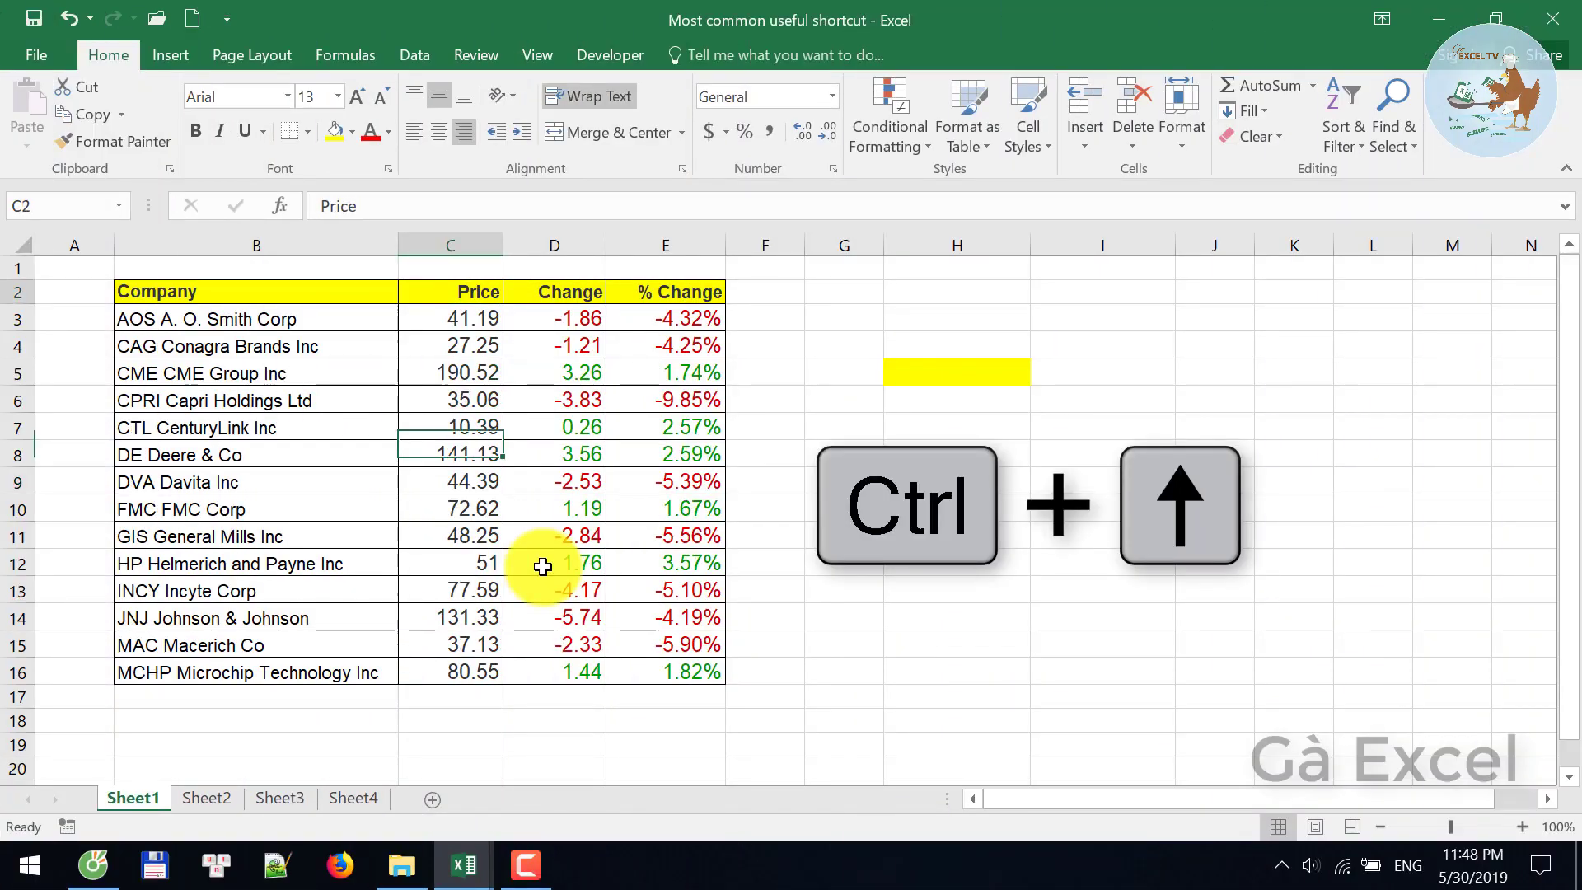
pyautogui.hotkey('ctrl', 'Right')
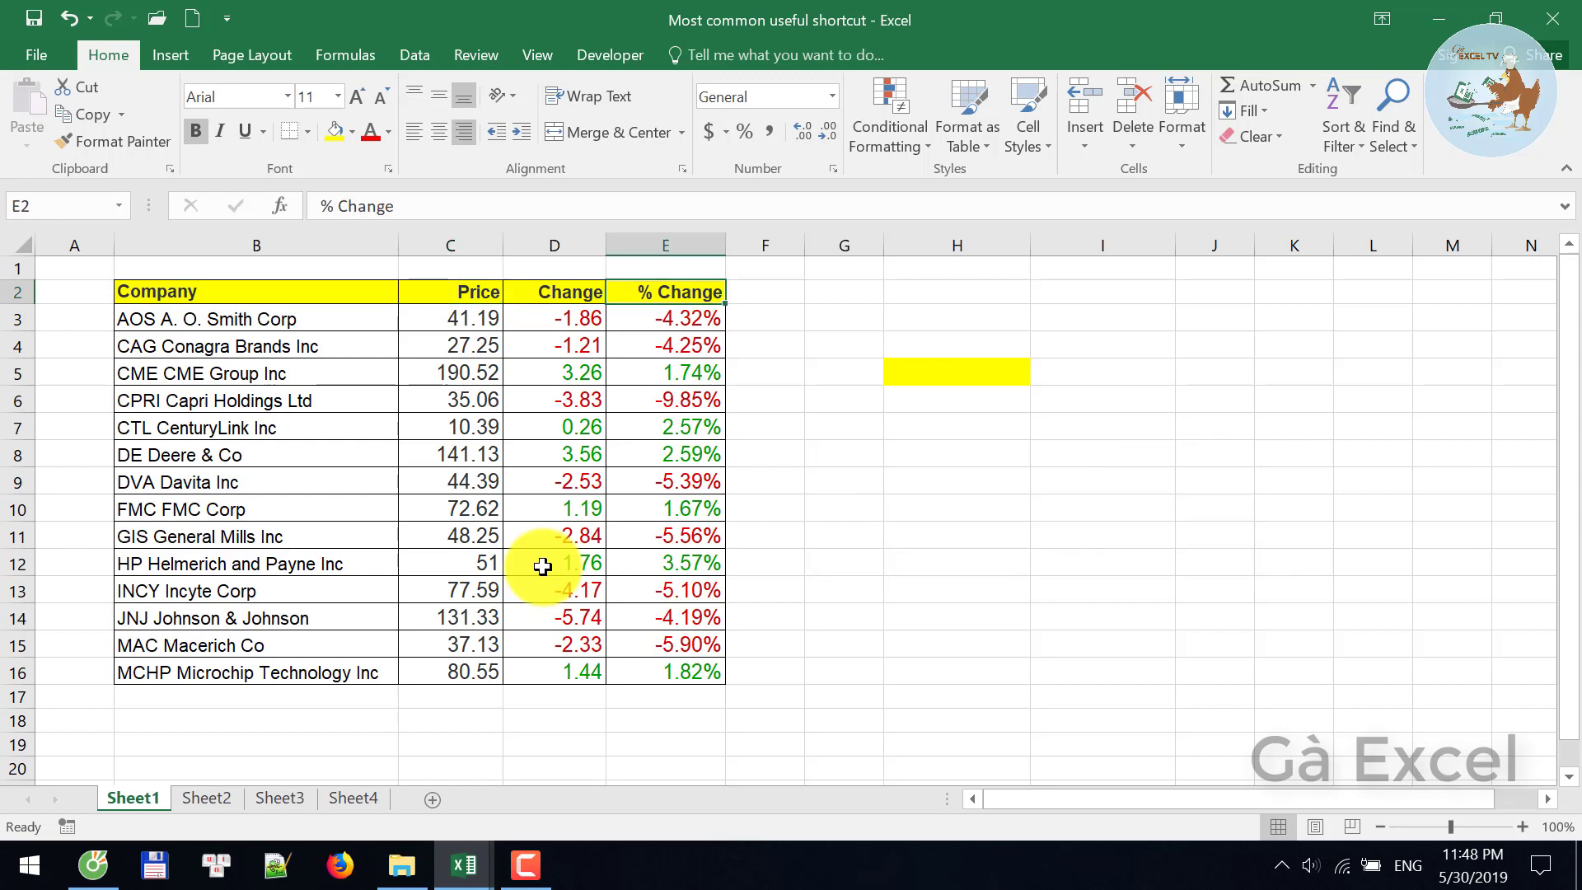
pyautogui.hotkey('ctrl', 'Down')
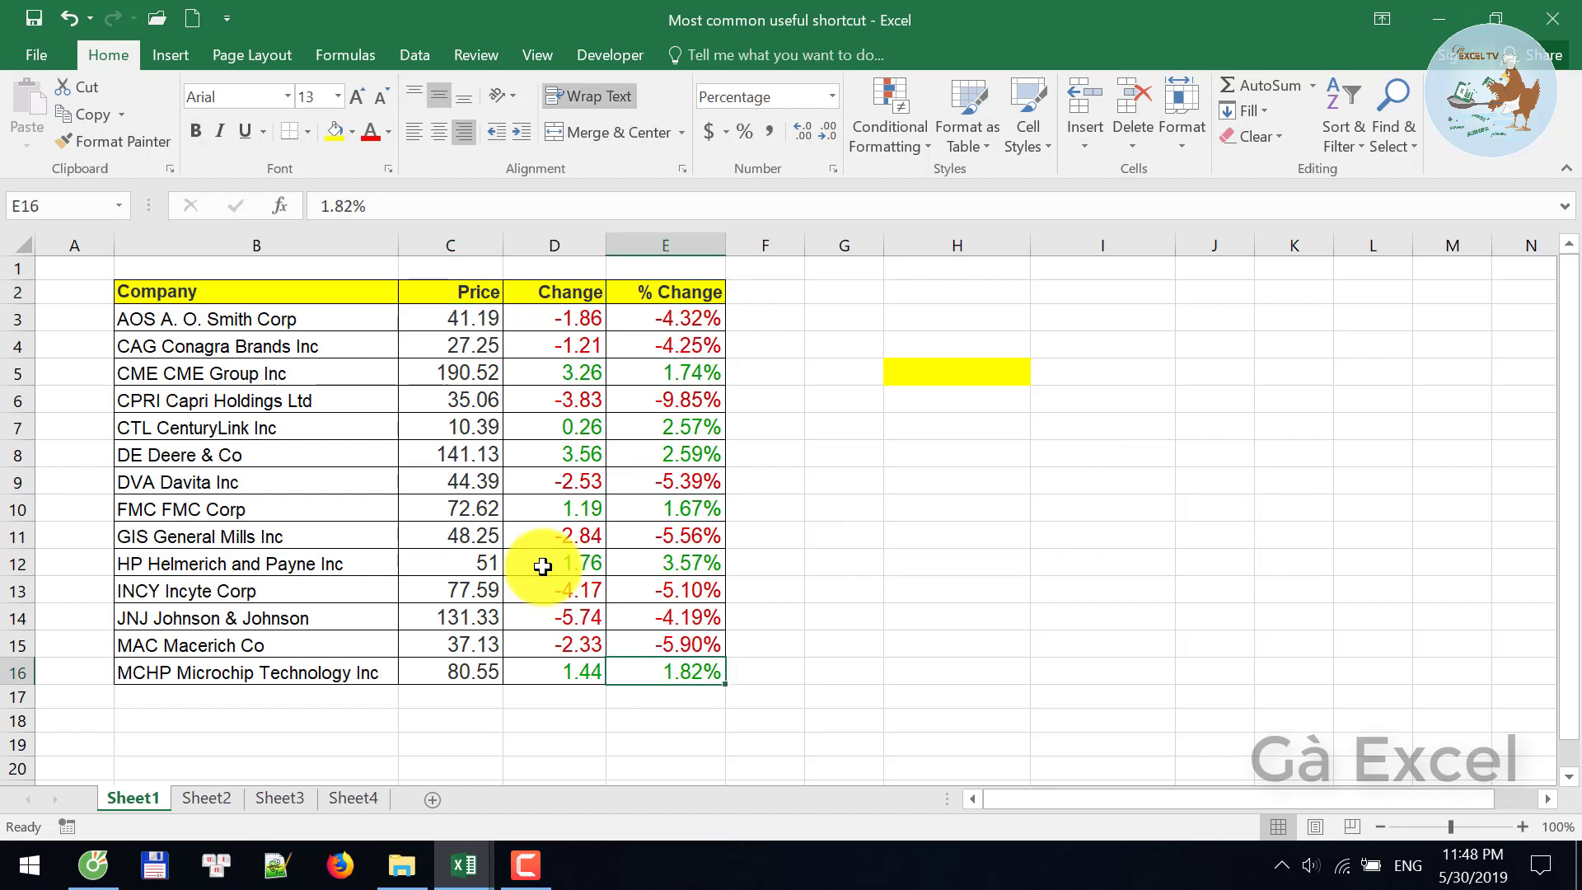
pyautogui.hotkey('ctrl', 'Left')
pyautogui.hotkey('ctrl', 'Up')
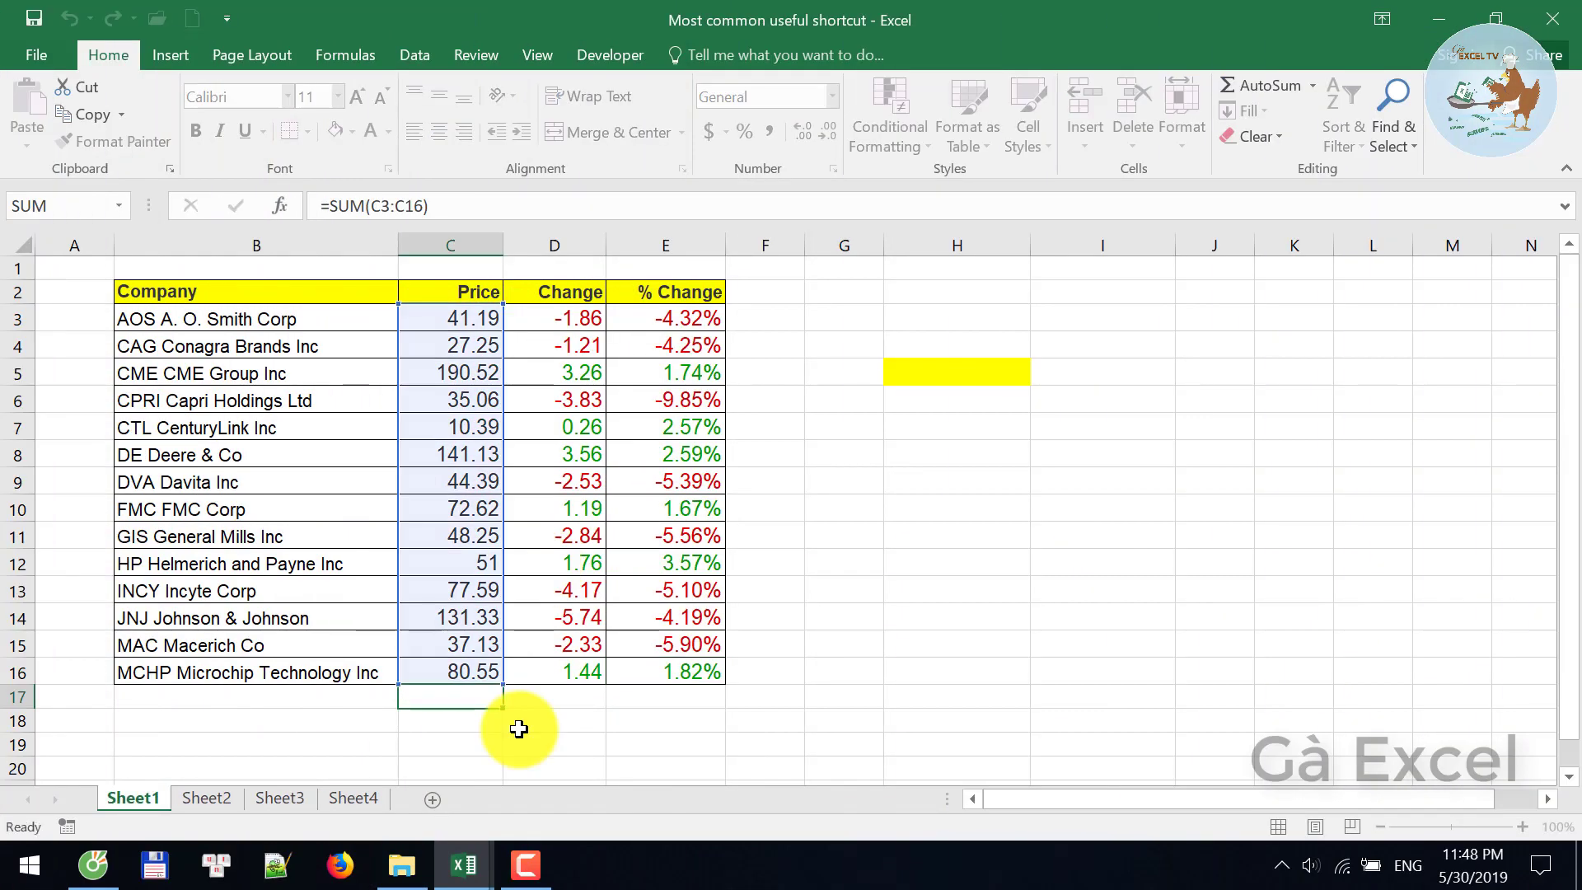
# - Commit the 988.4 Price total in C17 and paste it into H17 as a value
pyautogui.hotkey('ctrl', 'Return')
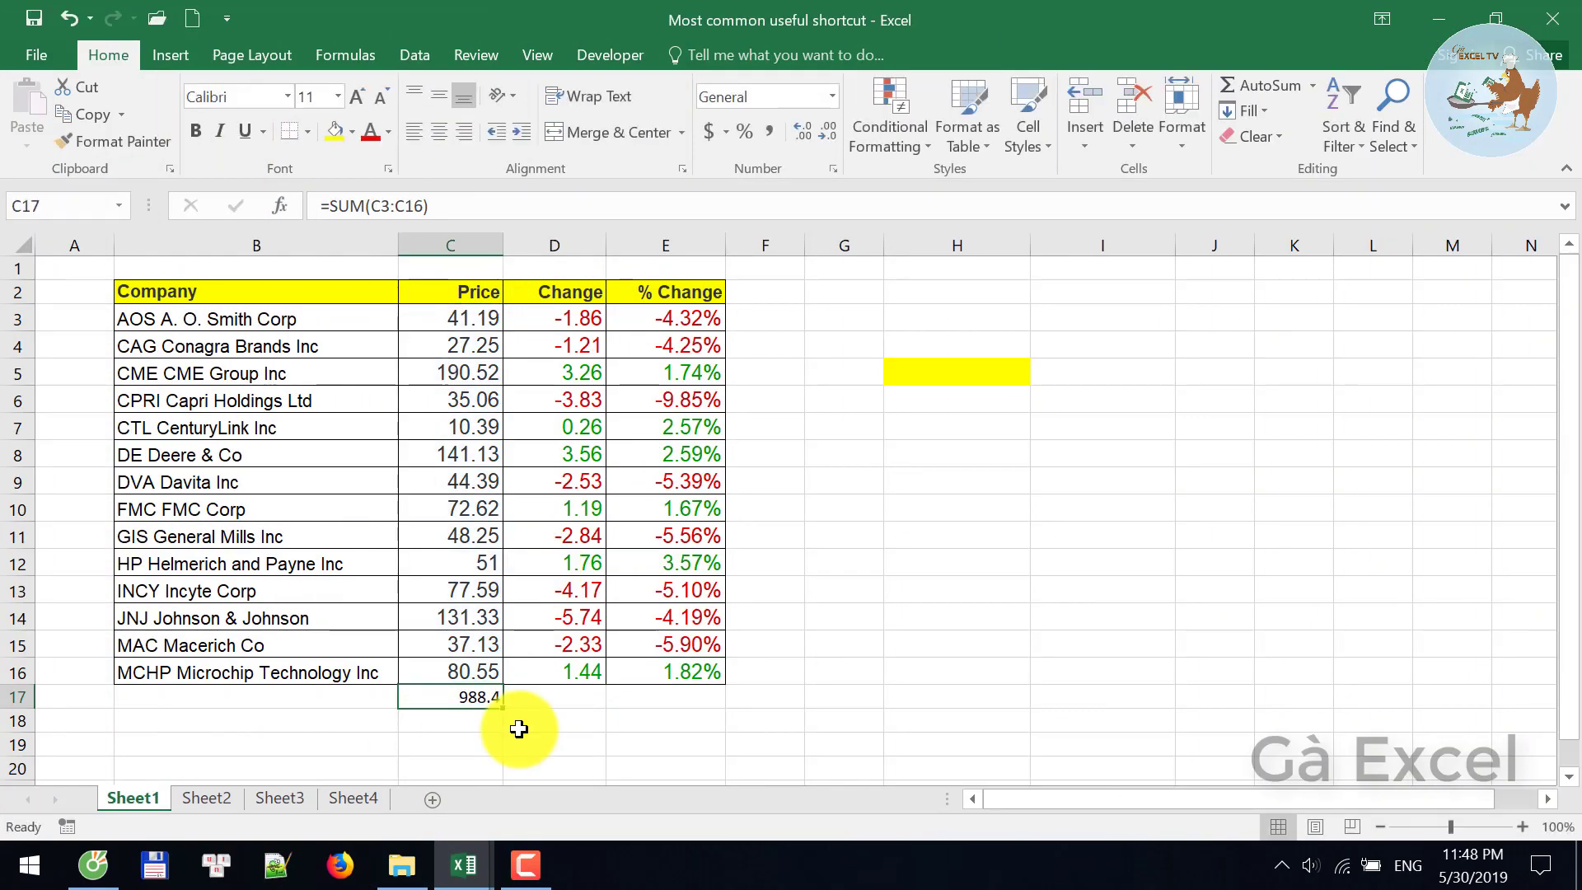
pyautogui.hotkey('ctrl', 'c')
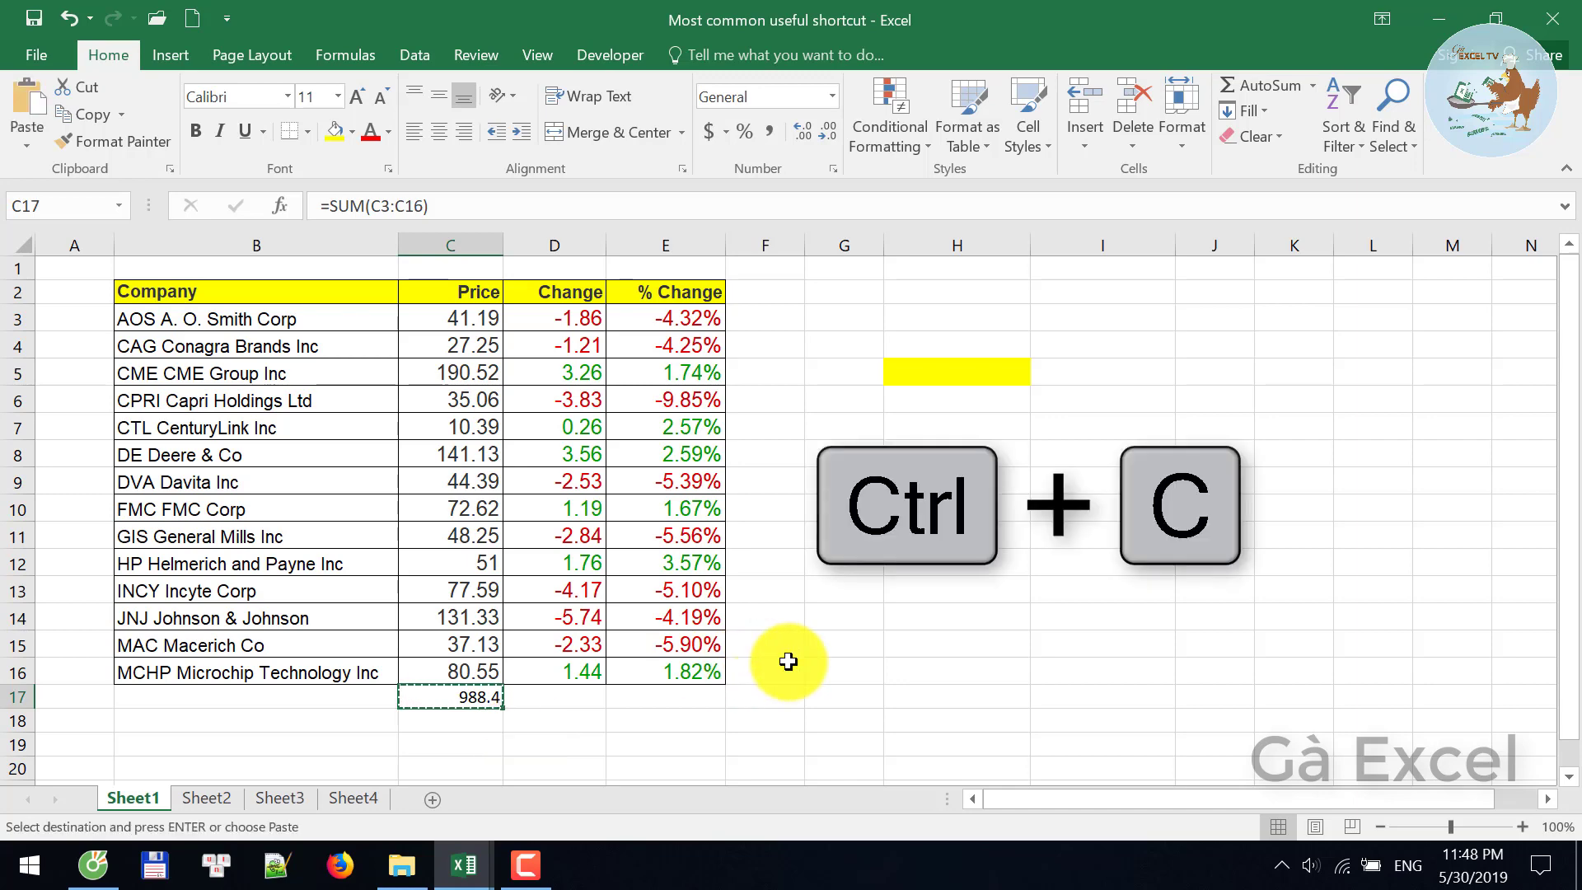
pyautogui.click(907, 695)
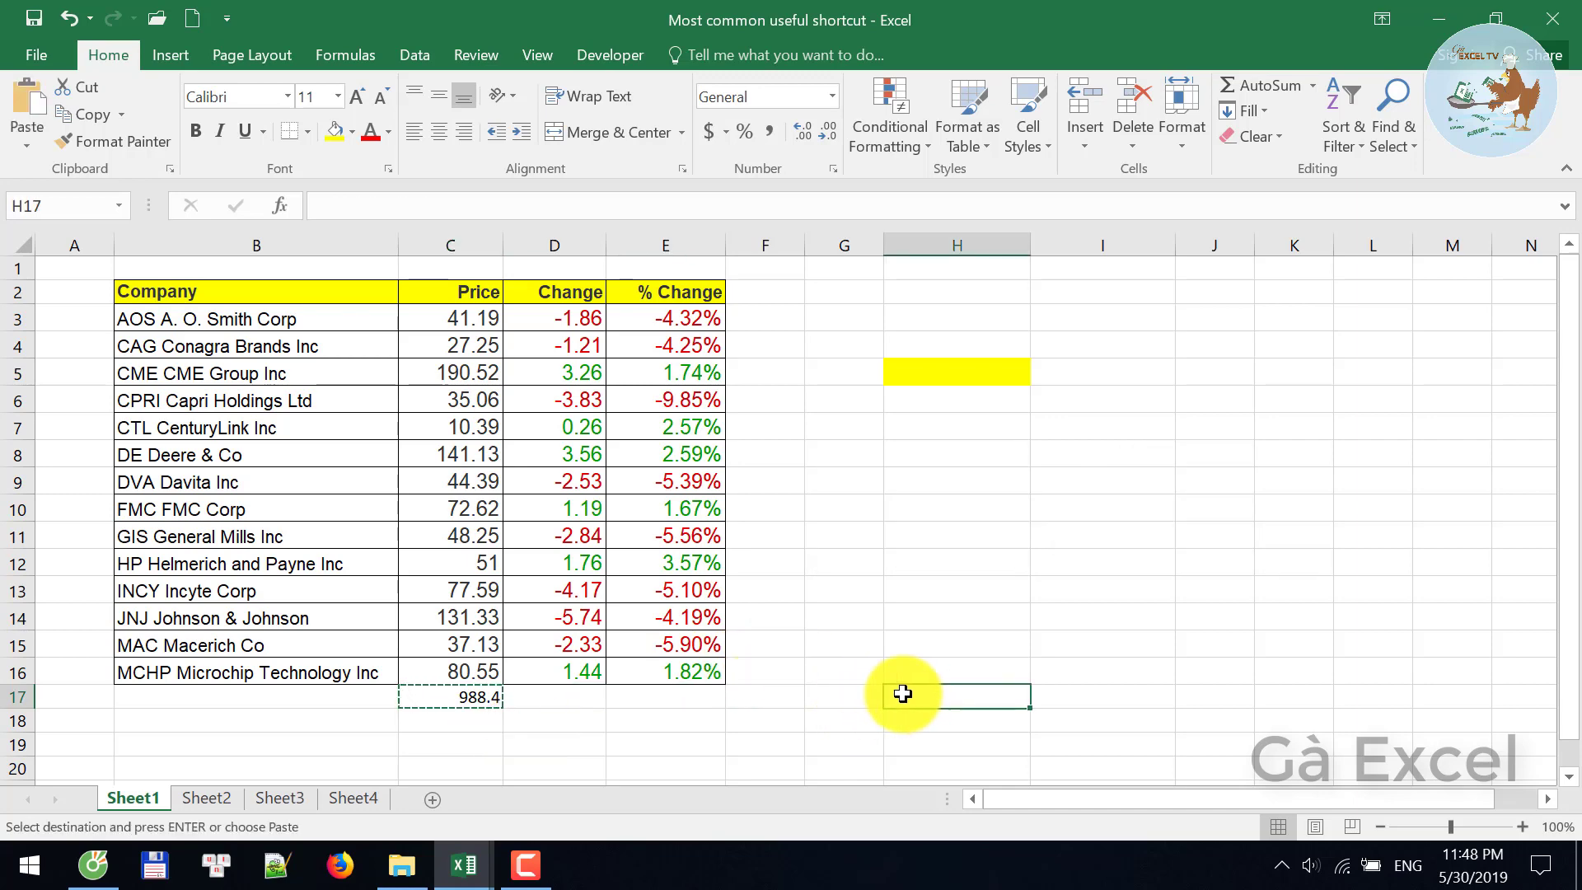
pyautogui.hotkey('ctrl', 'alt', 'v')
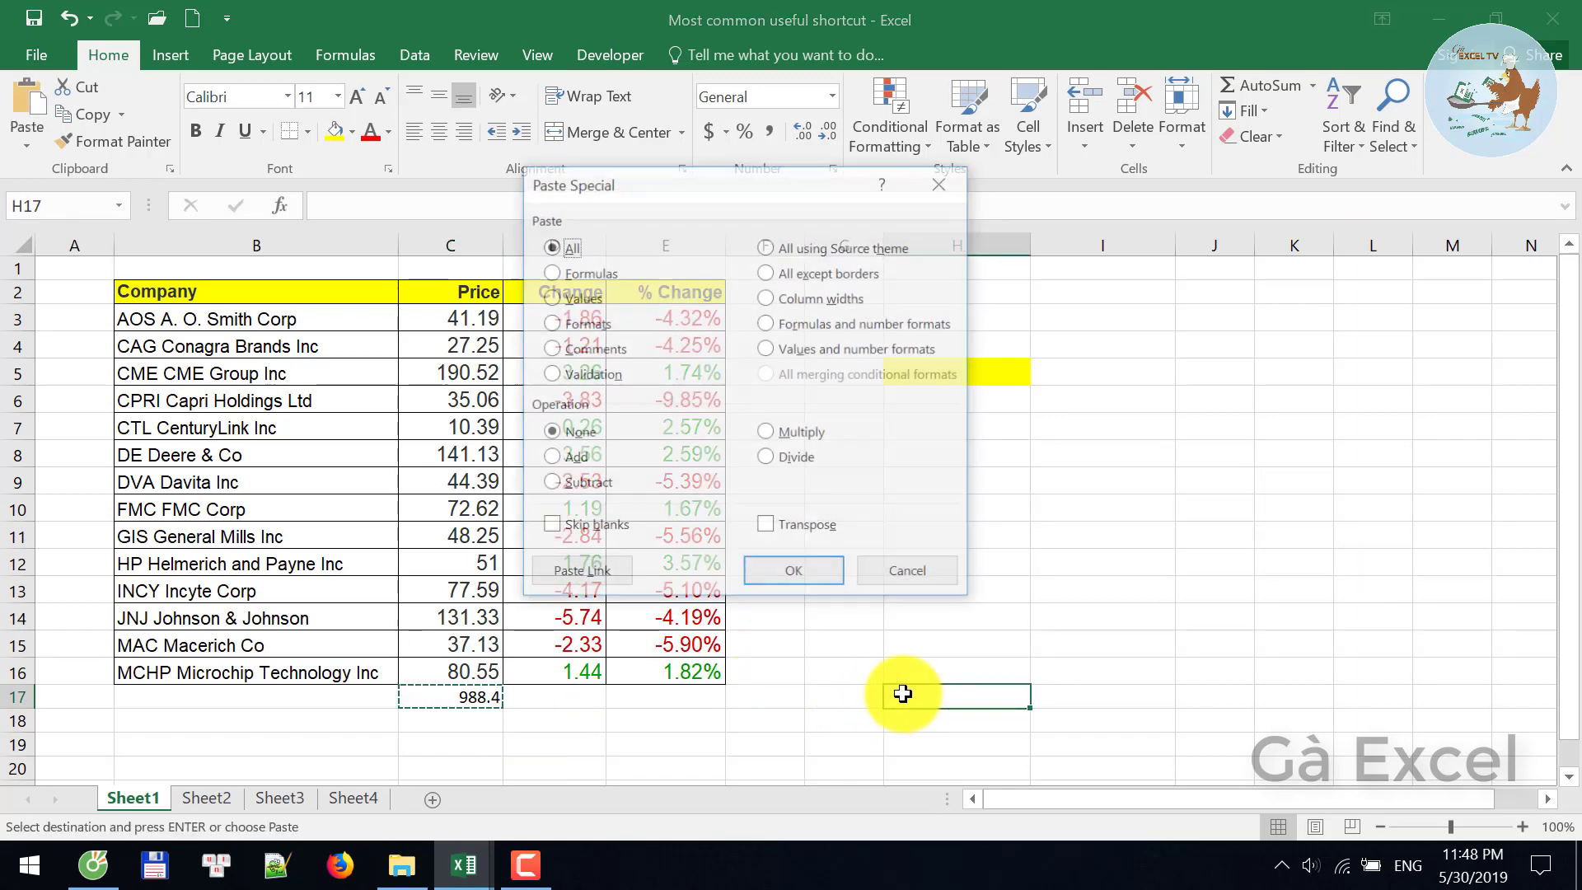
pyautogui.press('v')
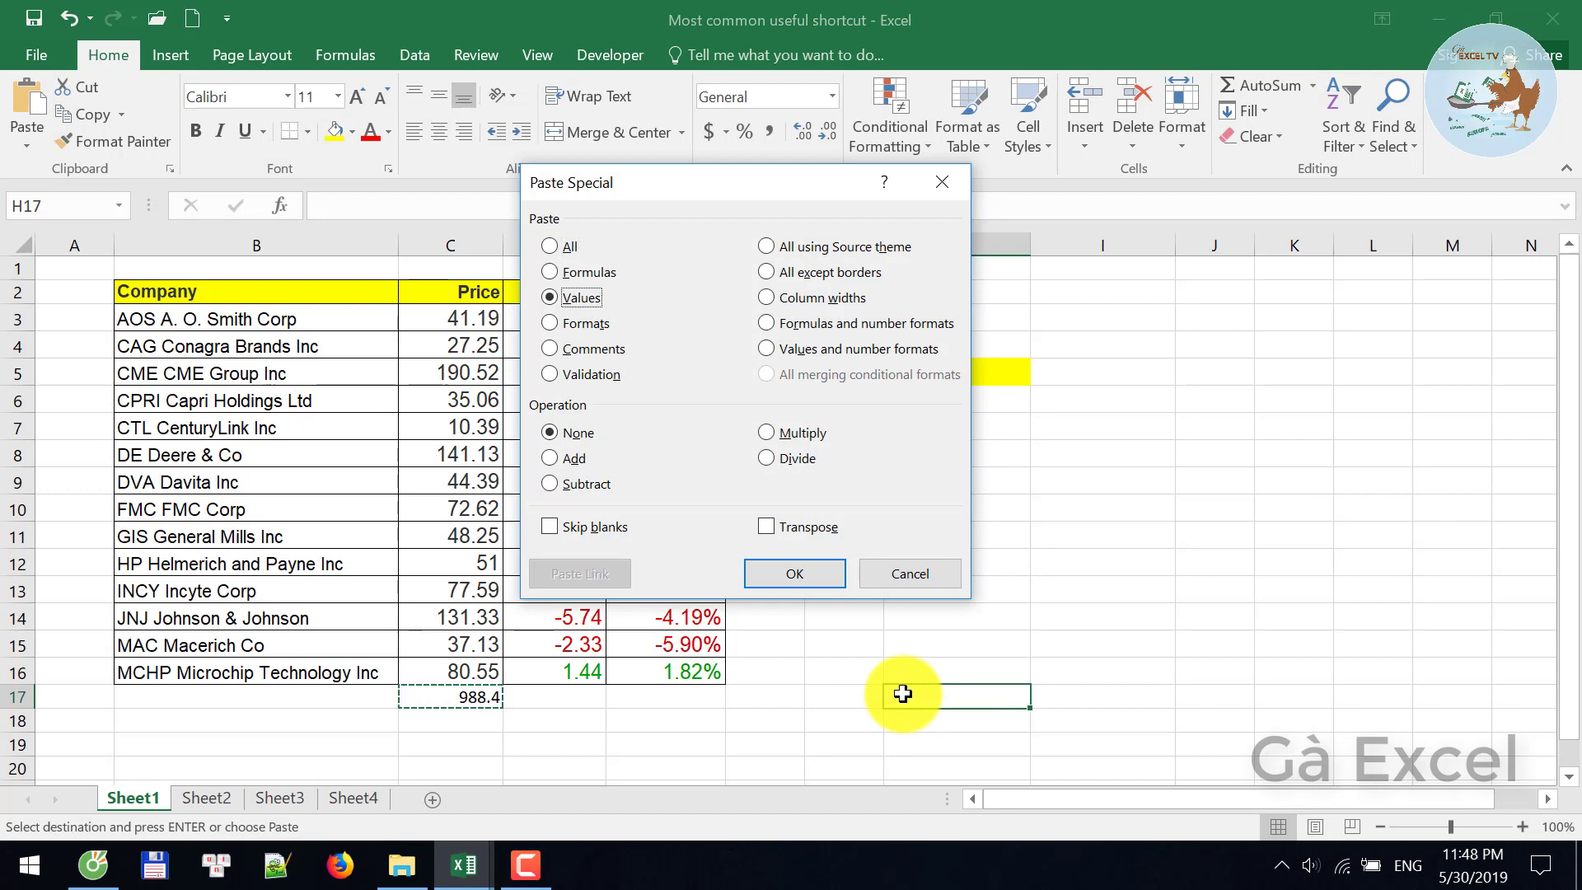
pyautogui.press('Return')
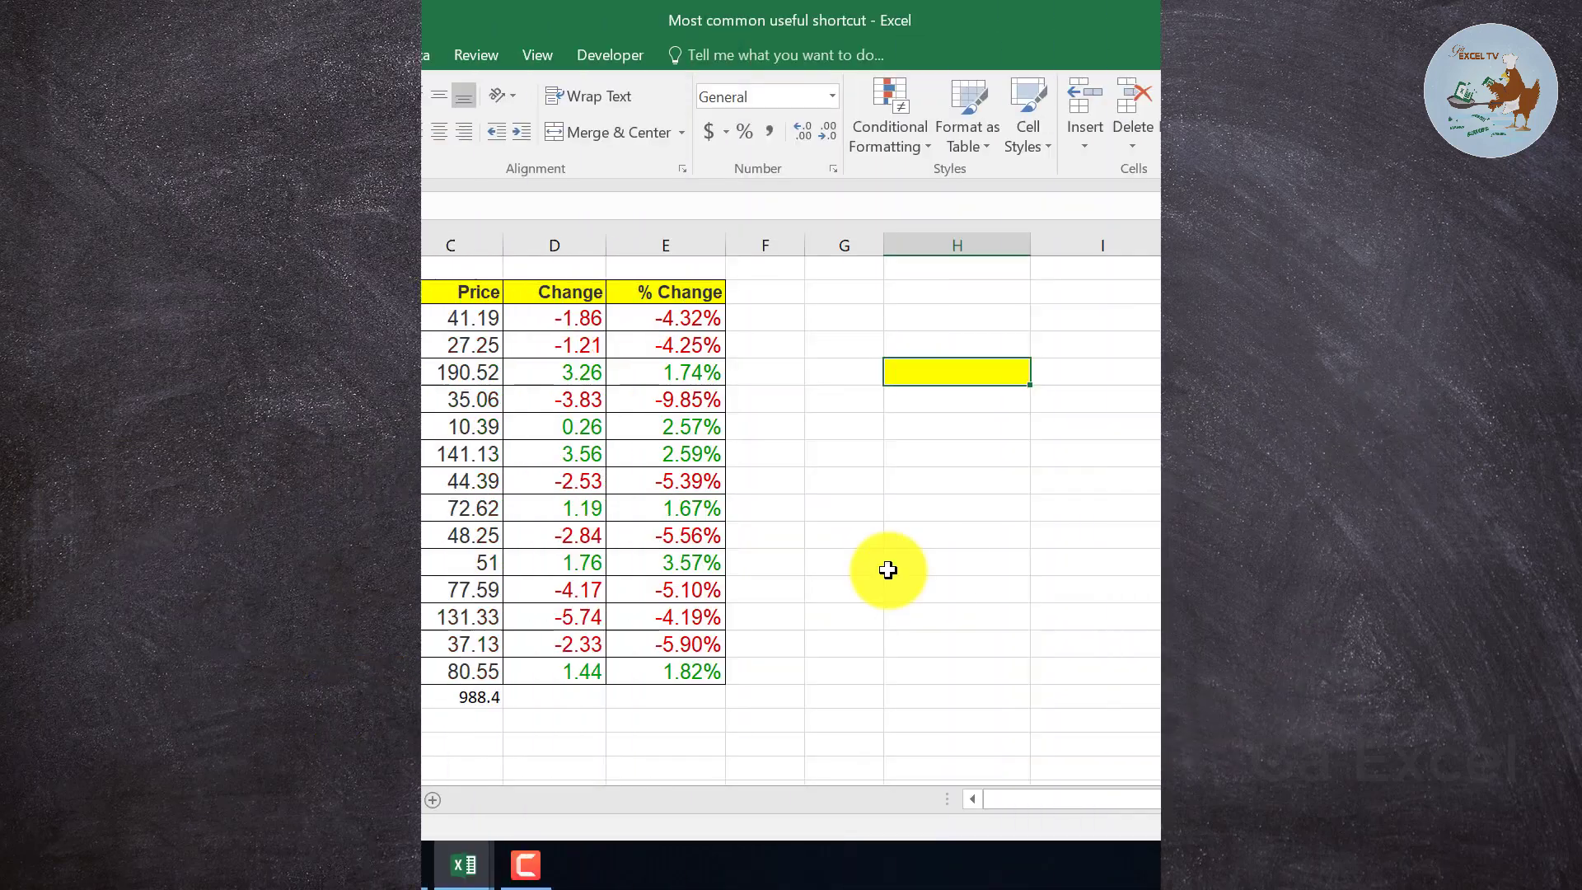
# - Enter 'Hello Excel chicken', 'Age: 36' and 'Sex: Male' as three lines in H5
pyautogui.write('He')
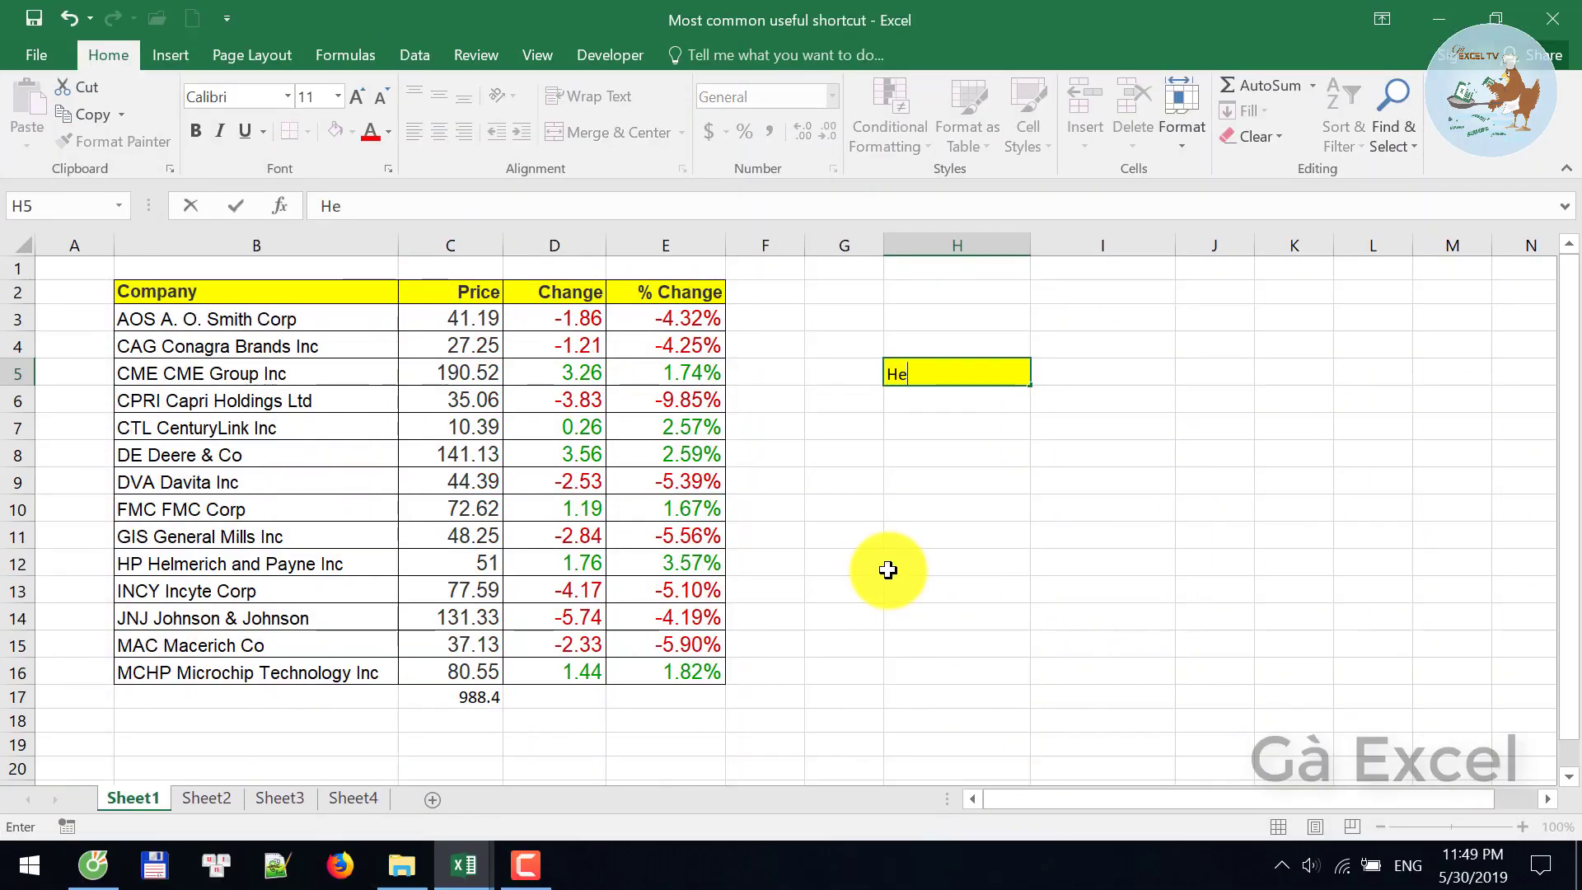
pyautogui.write('llo Excel chick')
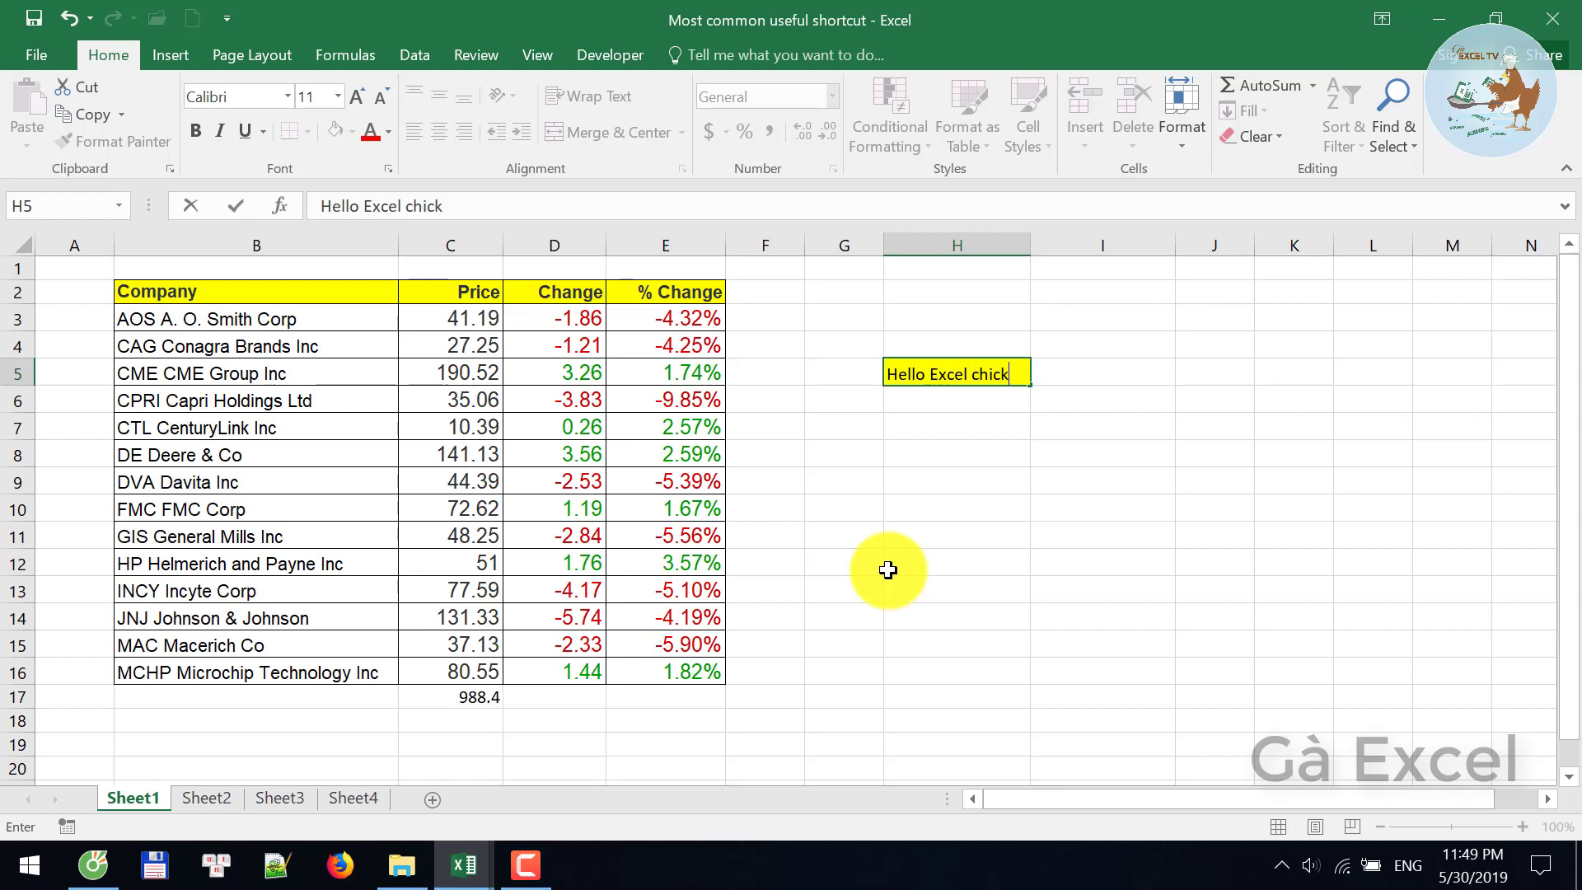
pyautogui.write('en')
pyautogui.hotkey('alt', 'Return')
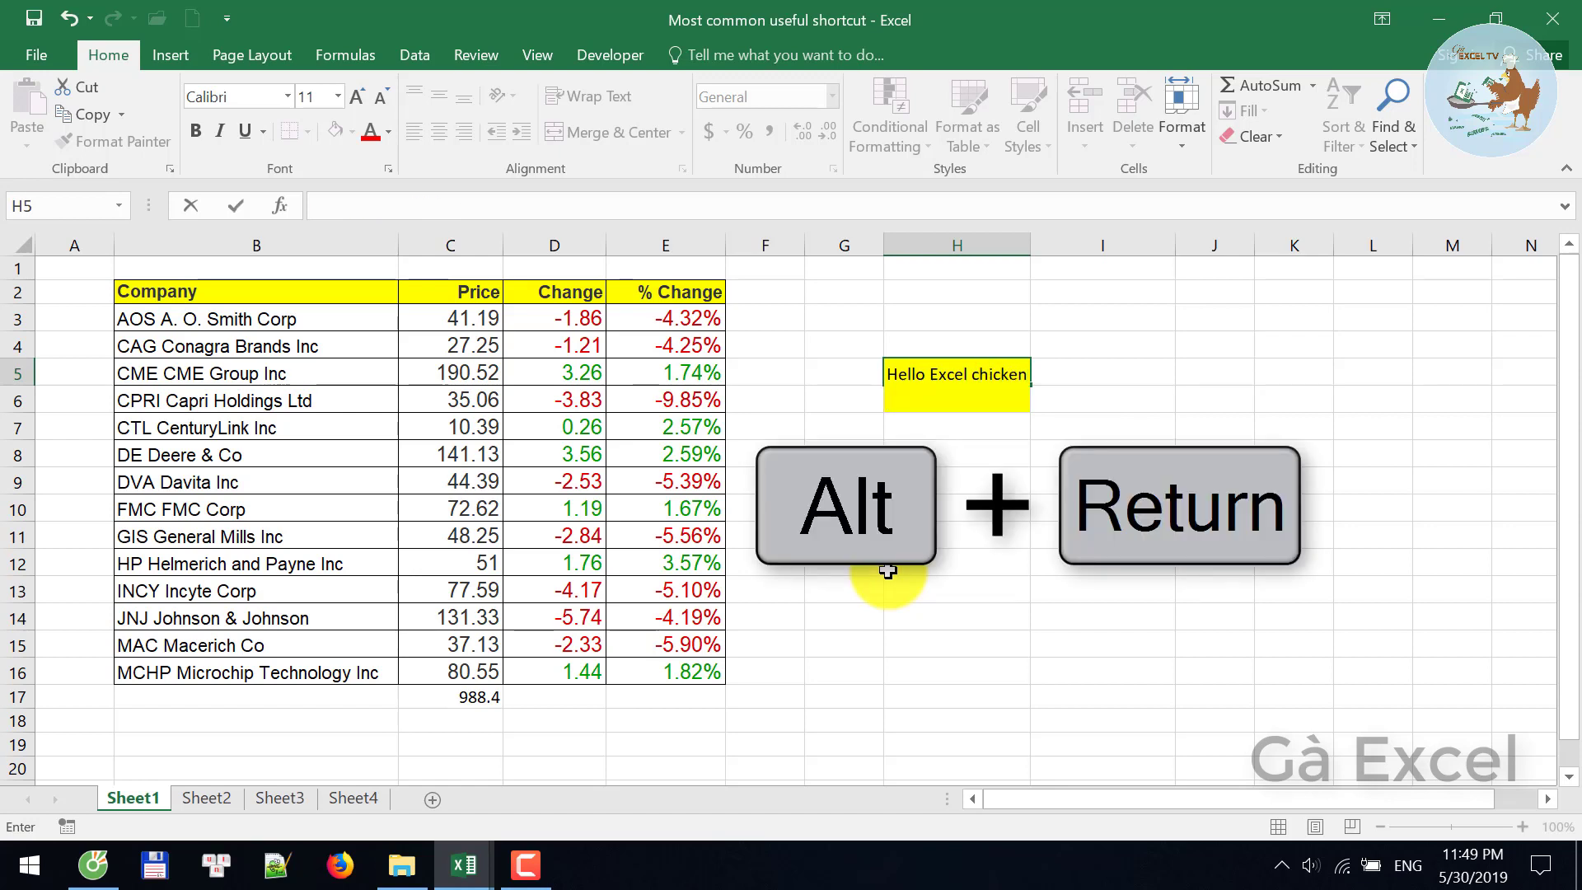
pyautogui.write('G')
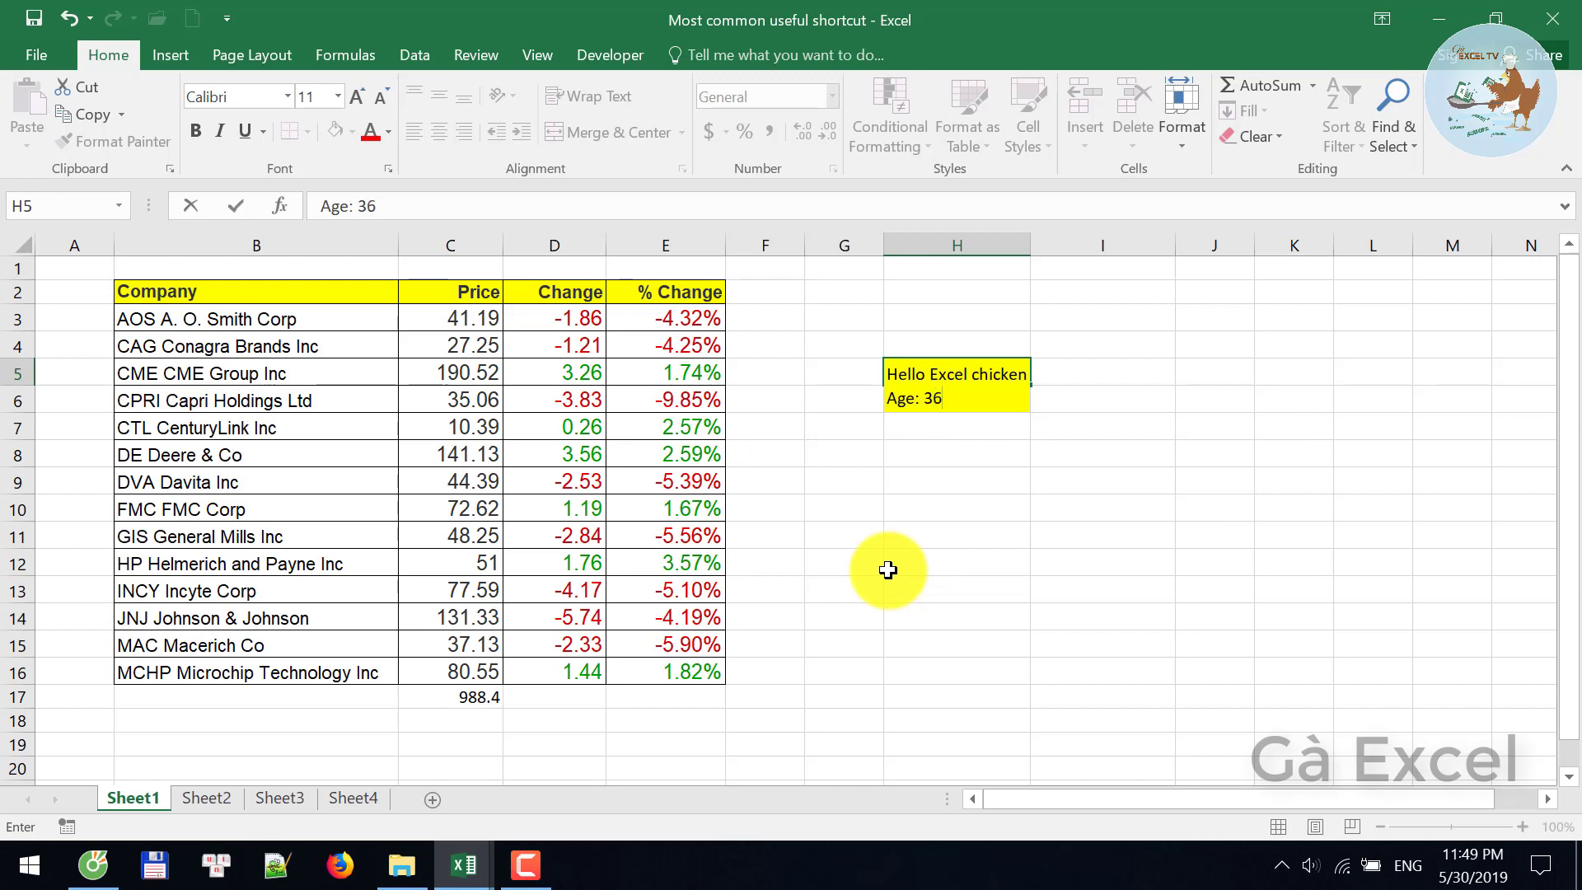
pyautogui.hotkey('alt', 'Return')
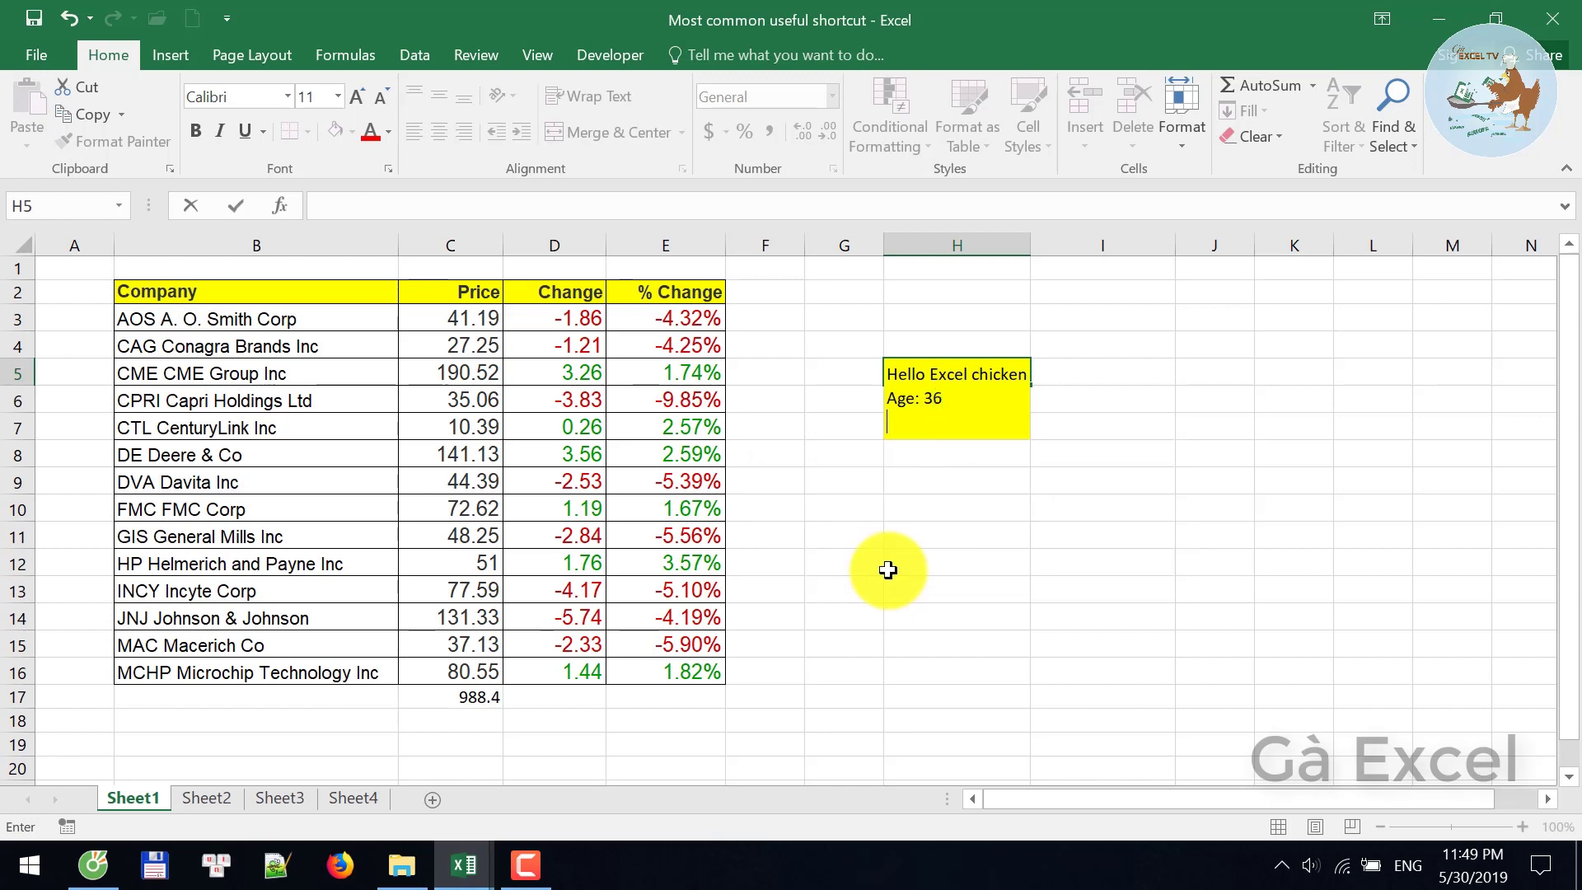
pyautogui.write('Sex: Male')
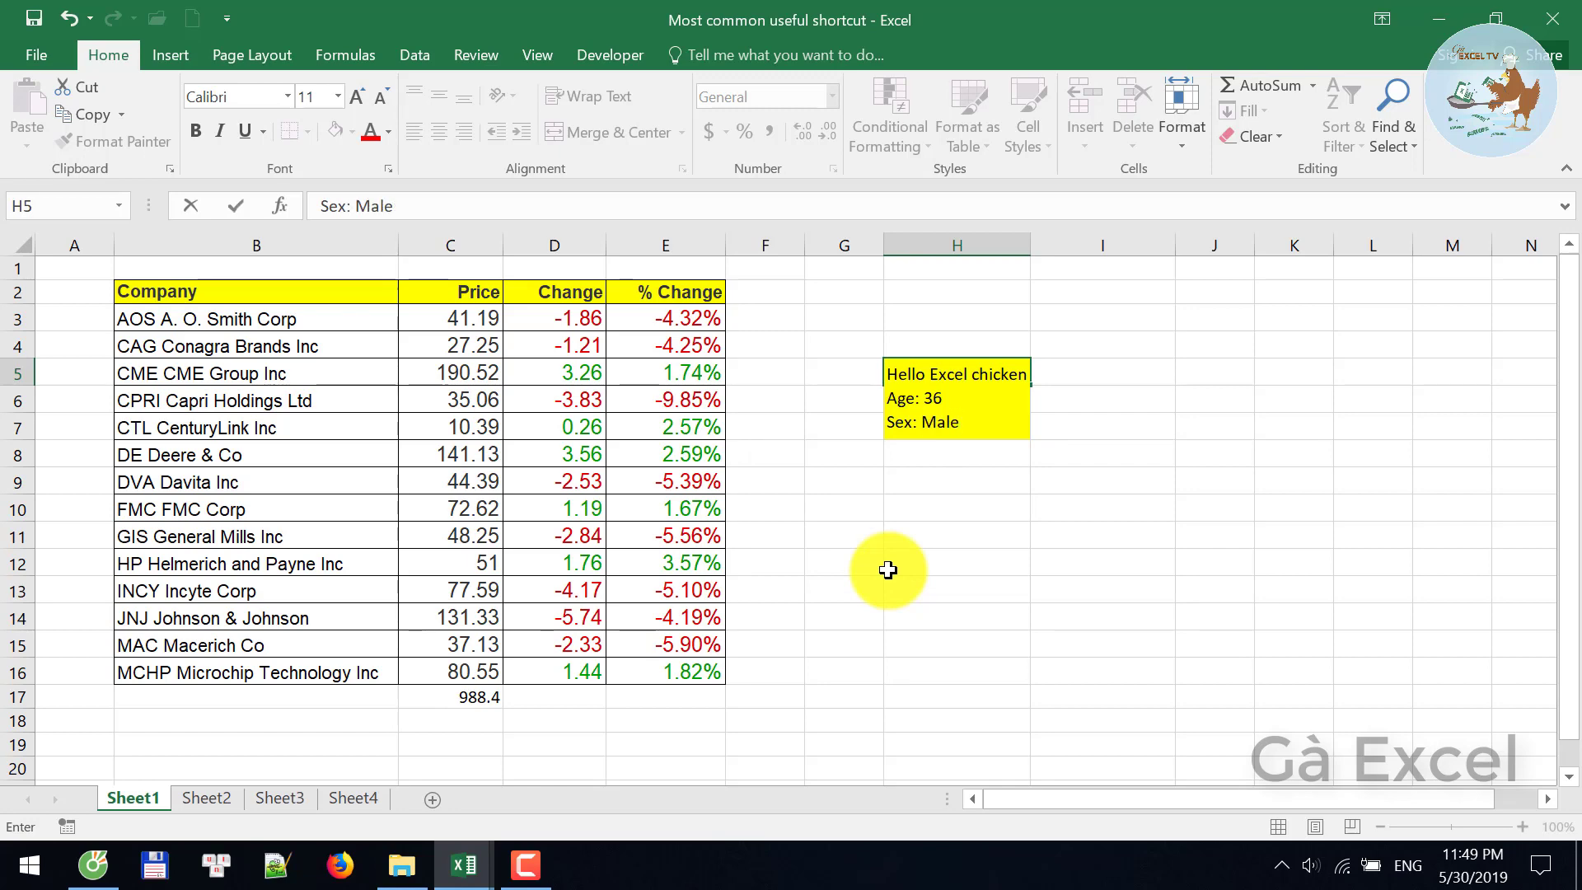
pyautogui.press('Return')
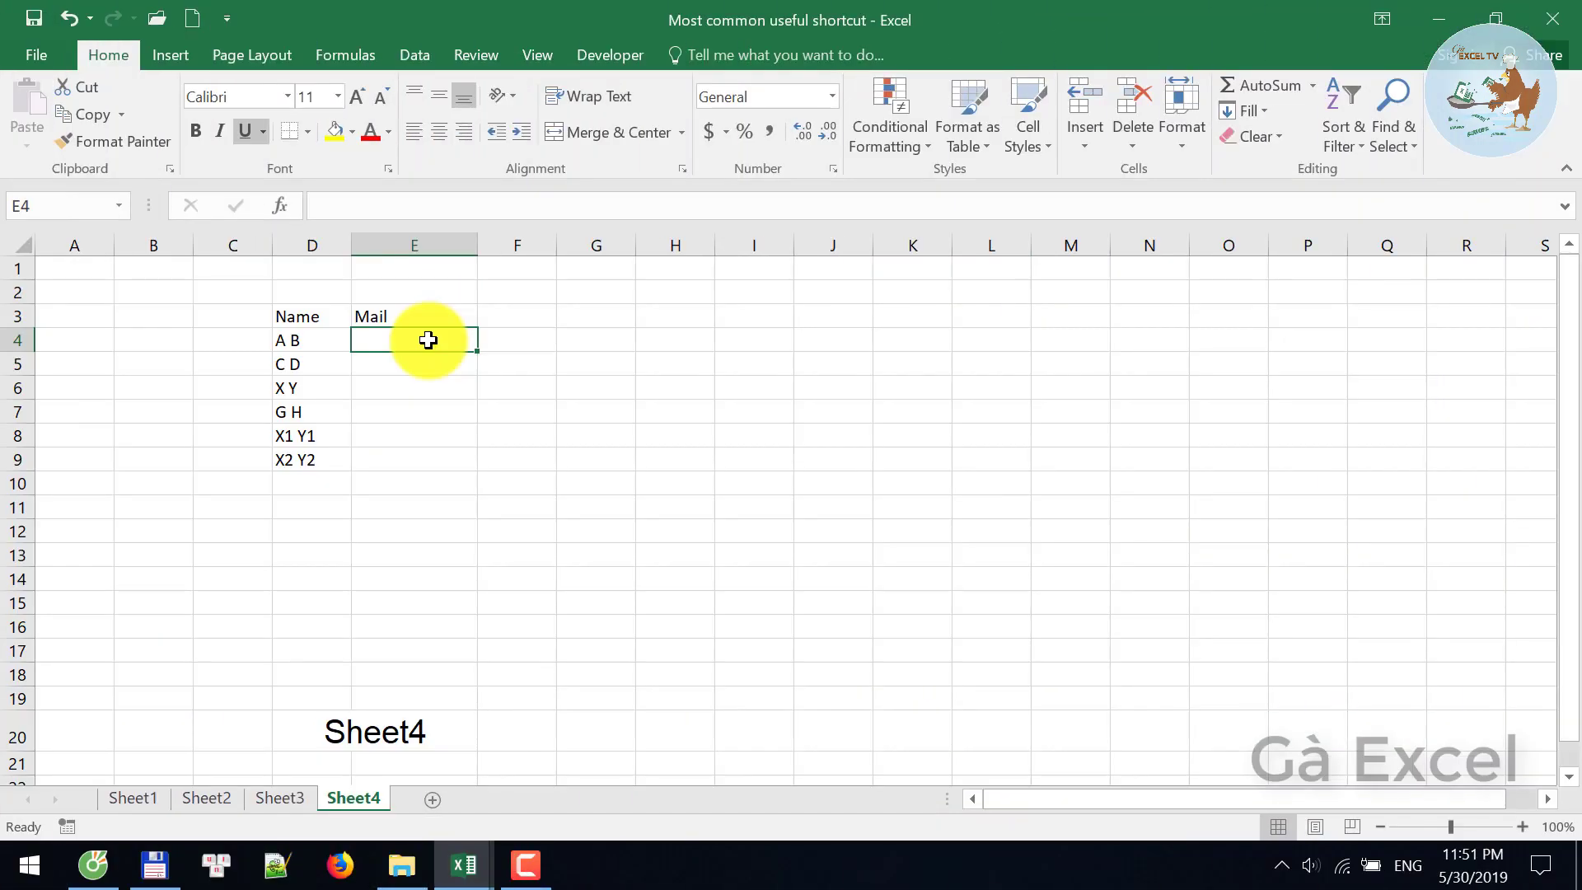
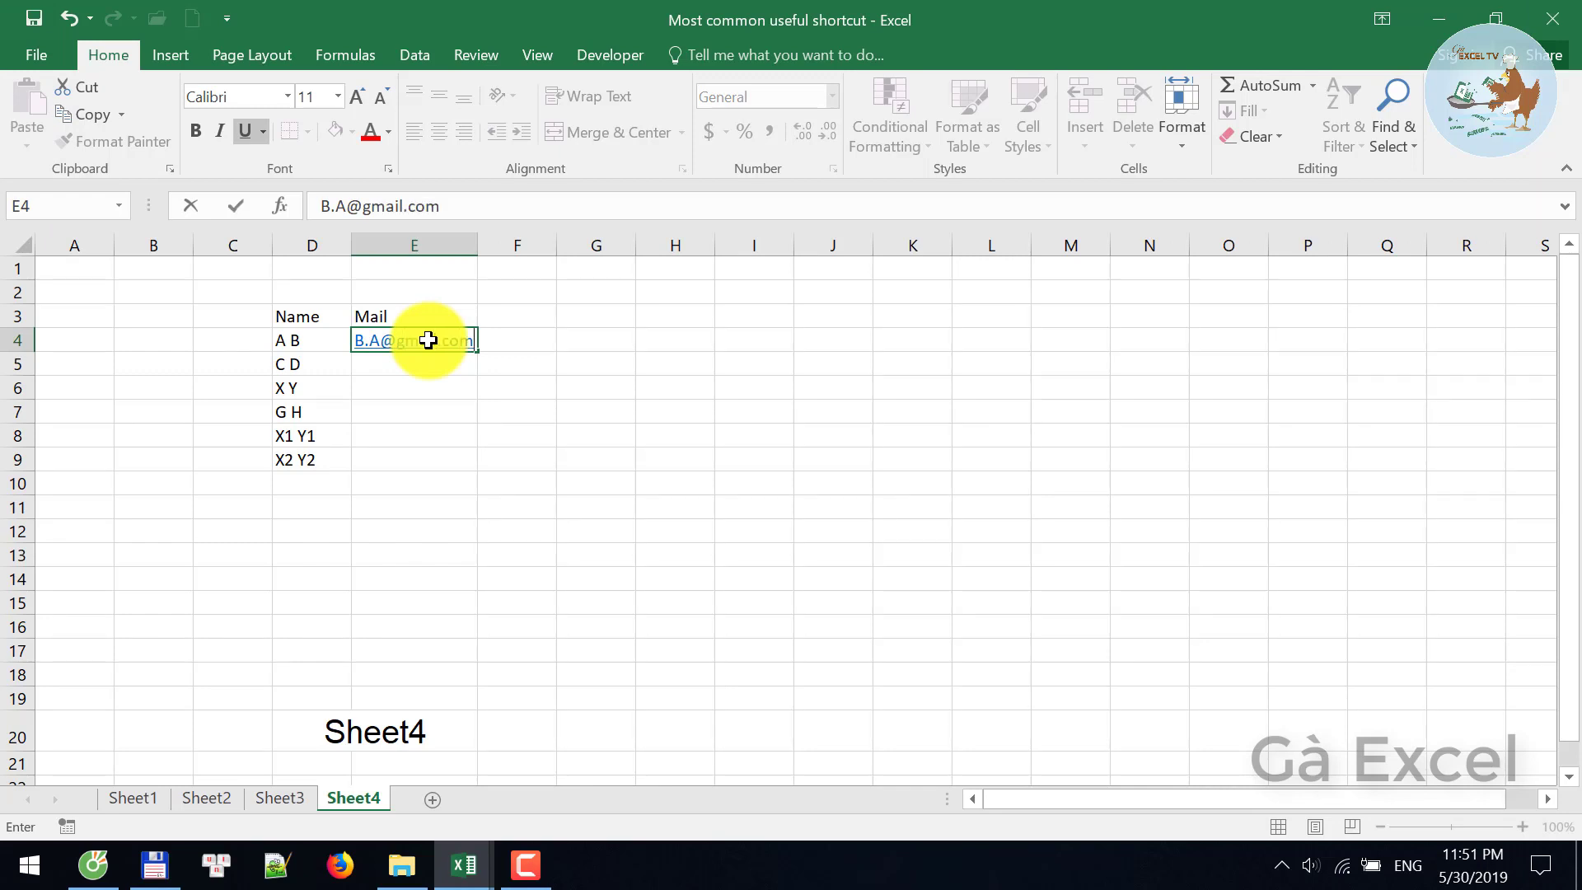
# - Type an example e-mail address in E4 and Flash Fill E5:E9 on Sheet4
pyautogui.press('Return')
pyautogui.hotkey('ctrl', 'e')
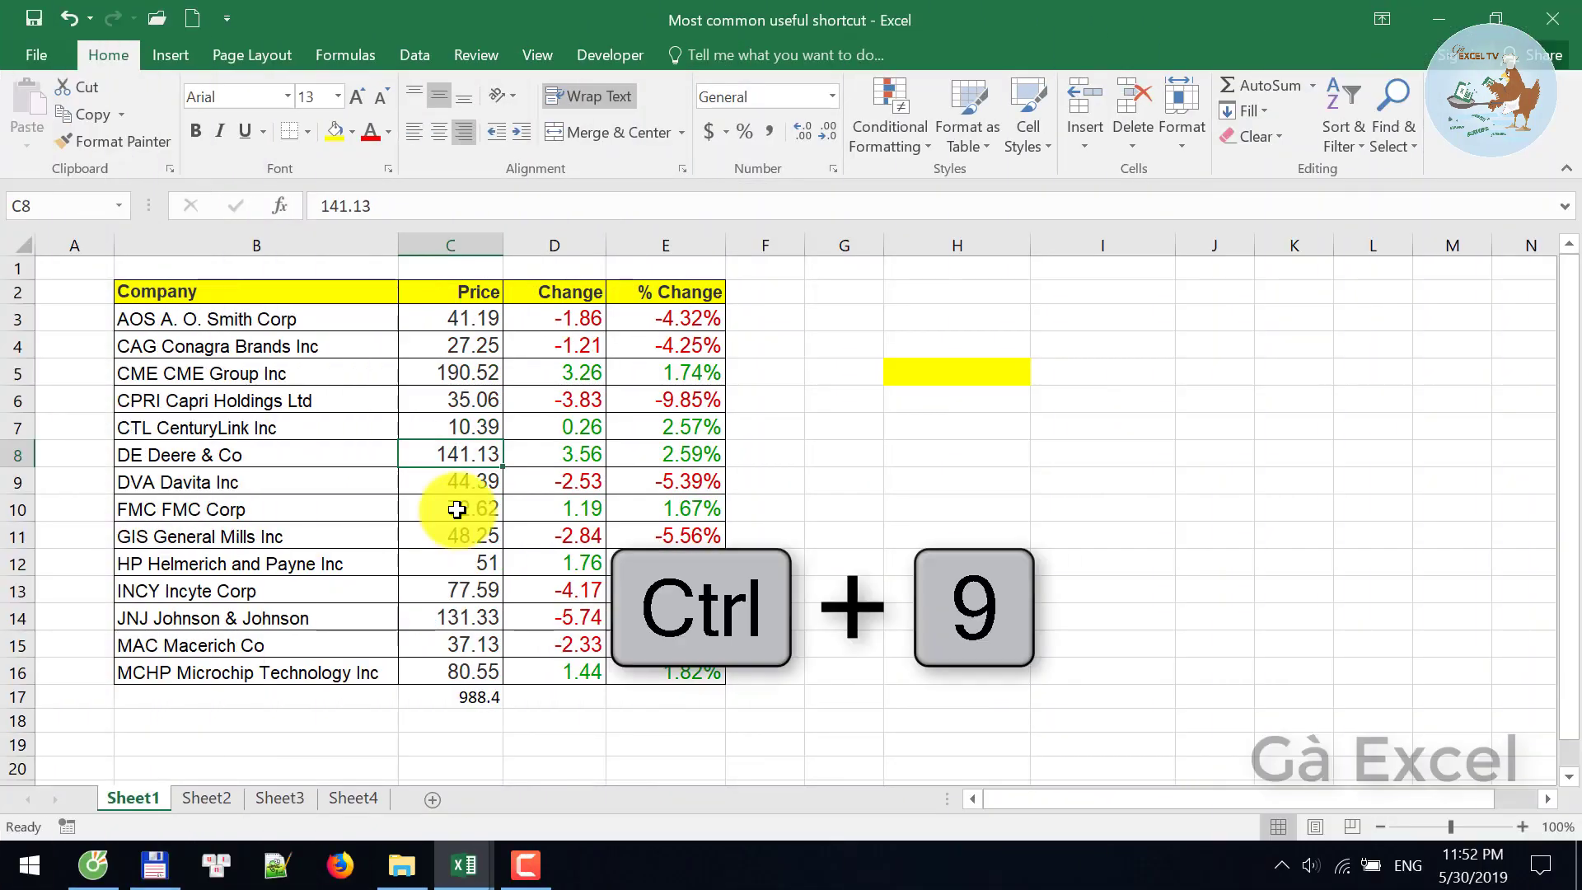
# - Hide the Deere row 8 and rows 9–11 of the stock table
pyautogui.hotkey('ctrl', '9')
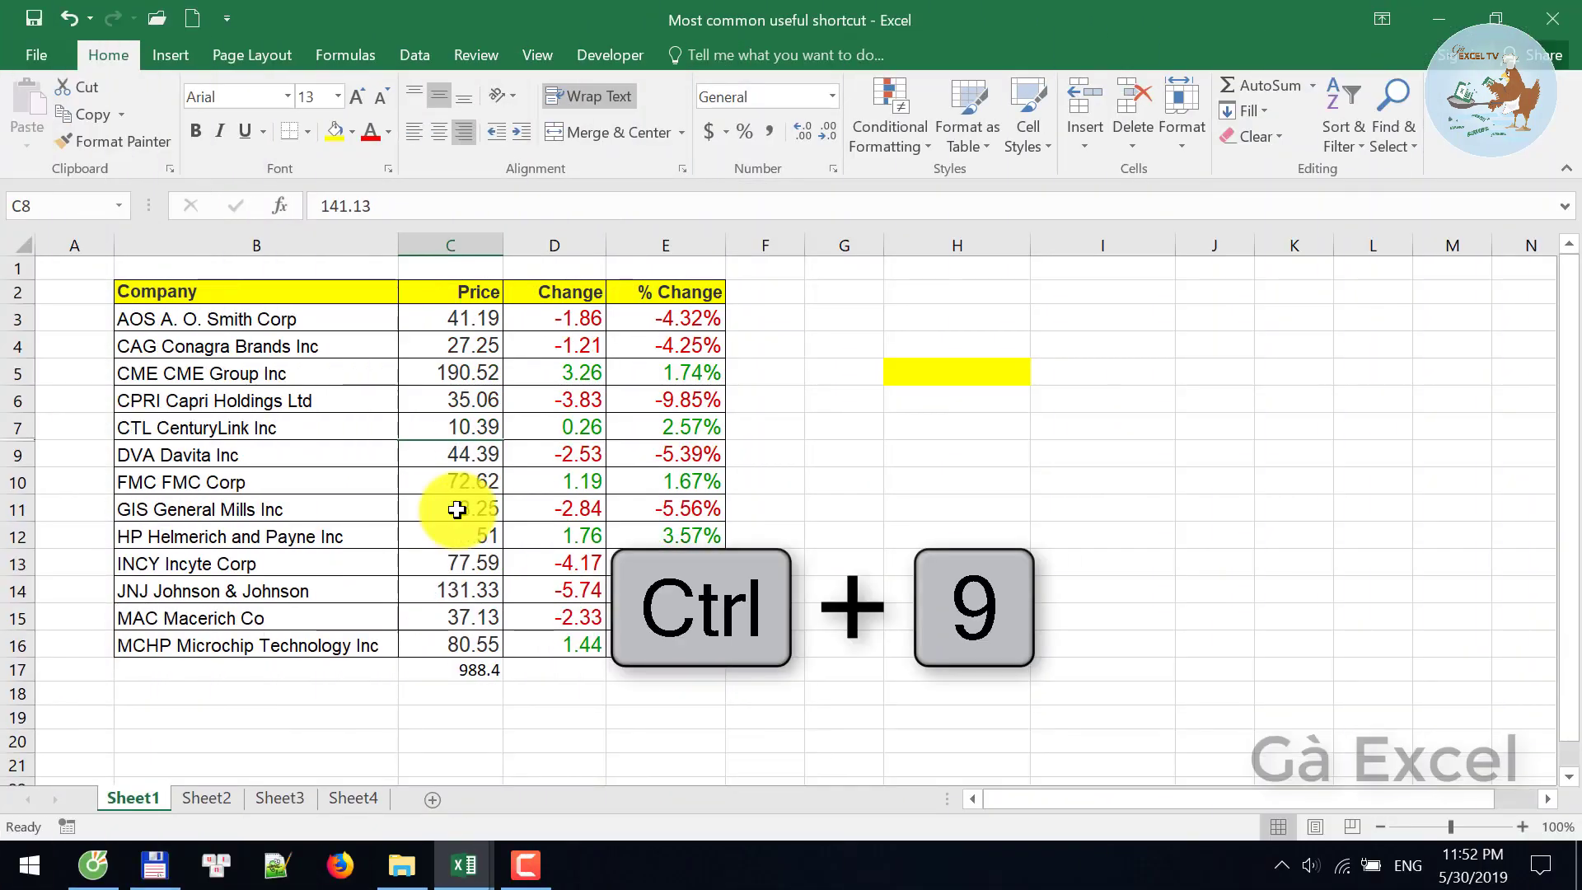
pyautogui.press('Down')
pyautogui.hotkey('shift', 'Down')
pyautogui.hotkey('shift', 'Down')
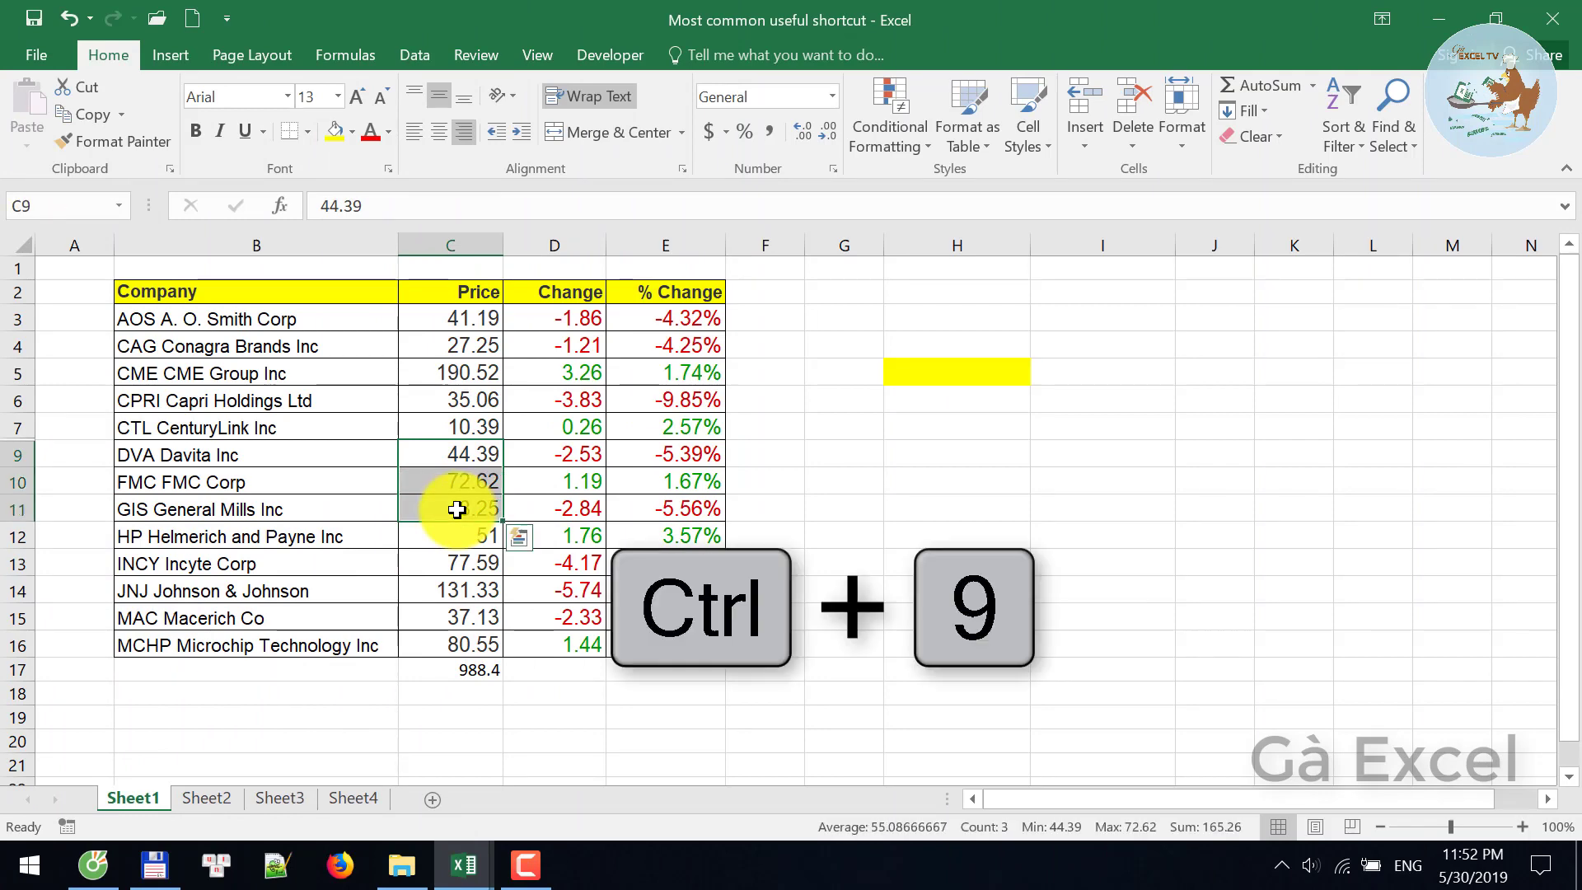
pyautogui.hotkey('ctrl', '9')
# - Hide the Price column, then the Change and % Change columns
pyautogui.press('Down')
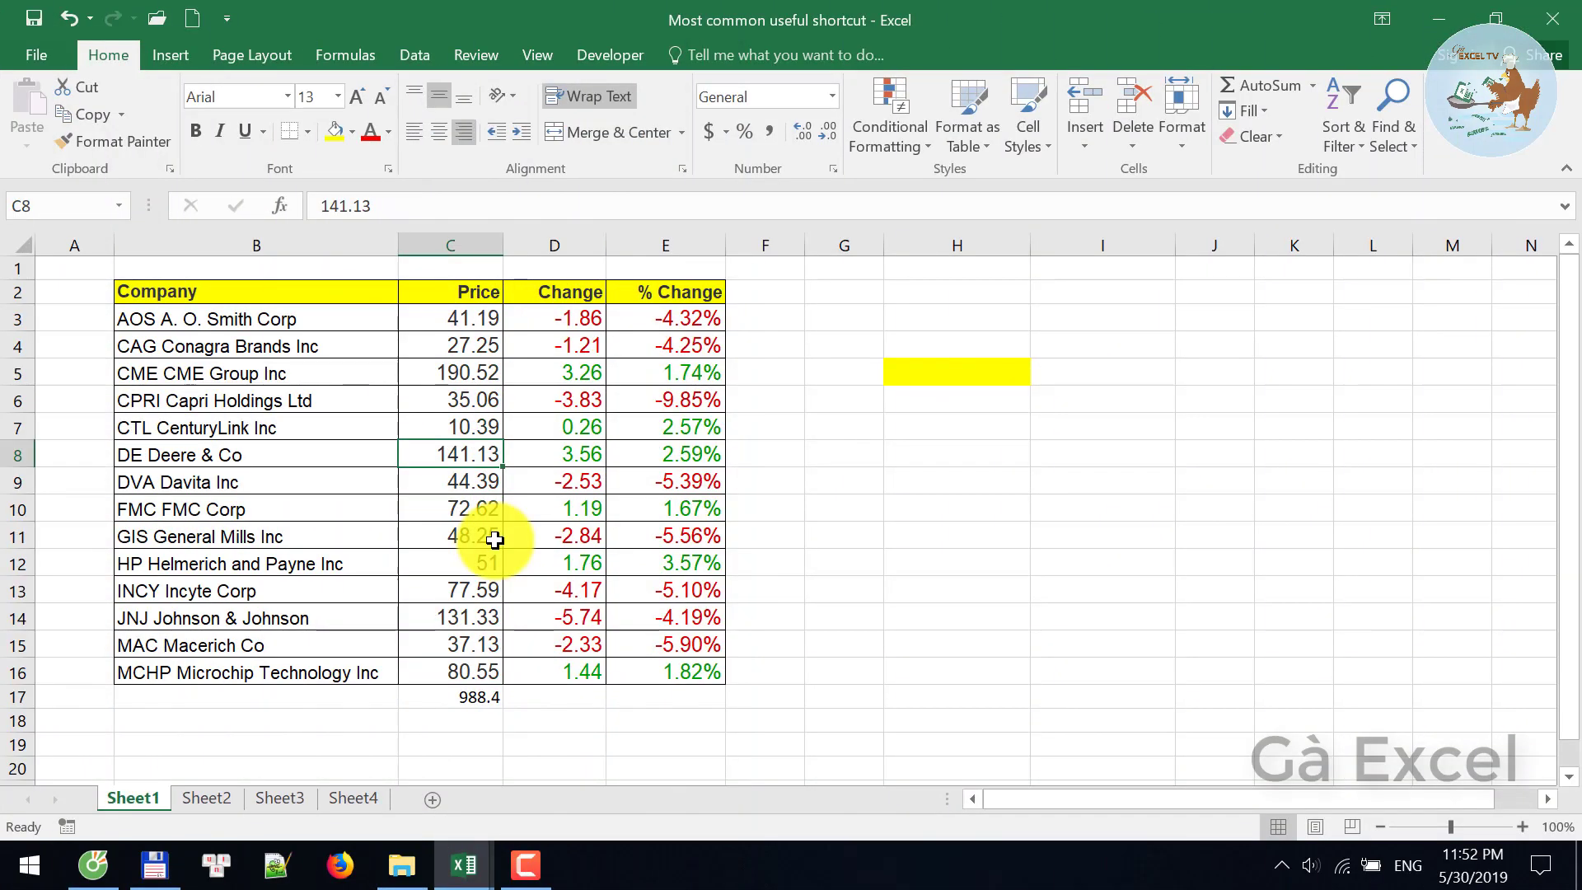
pyautogui.hotkey('ctrl', '0')
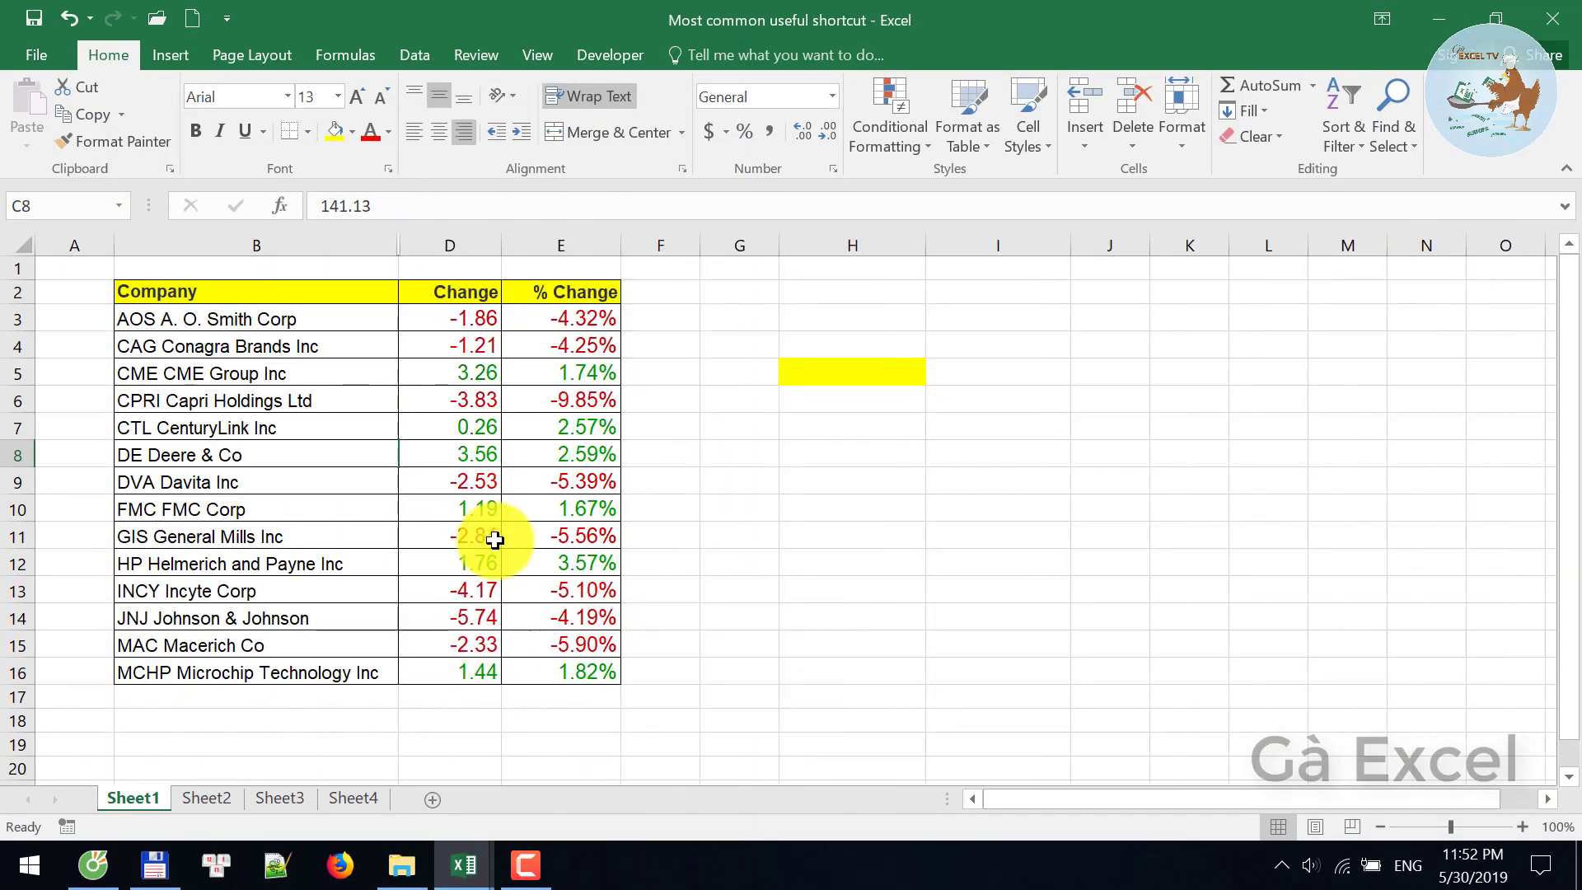
pyautogui.press('Right')
pyautogui.hotkey('shift', 'Right')
pyautogui.hotkey('shift', 'Right')
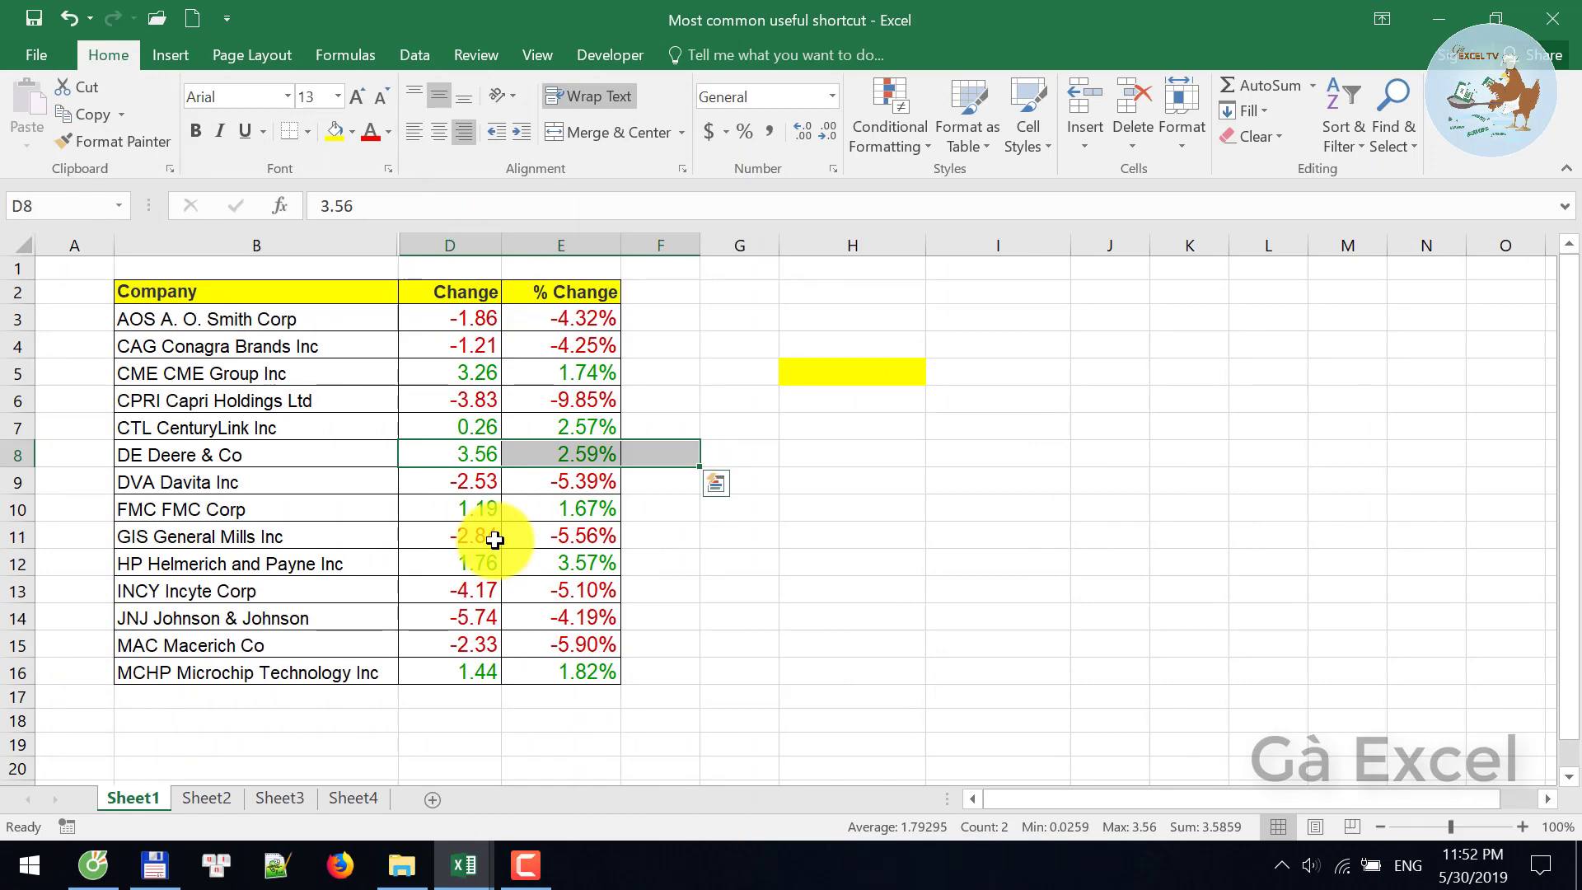
pyautogui.hotkey('ctrl', '0')
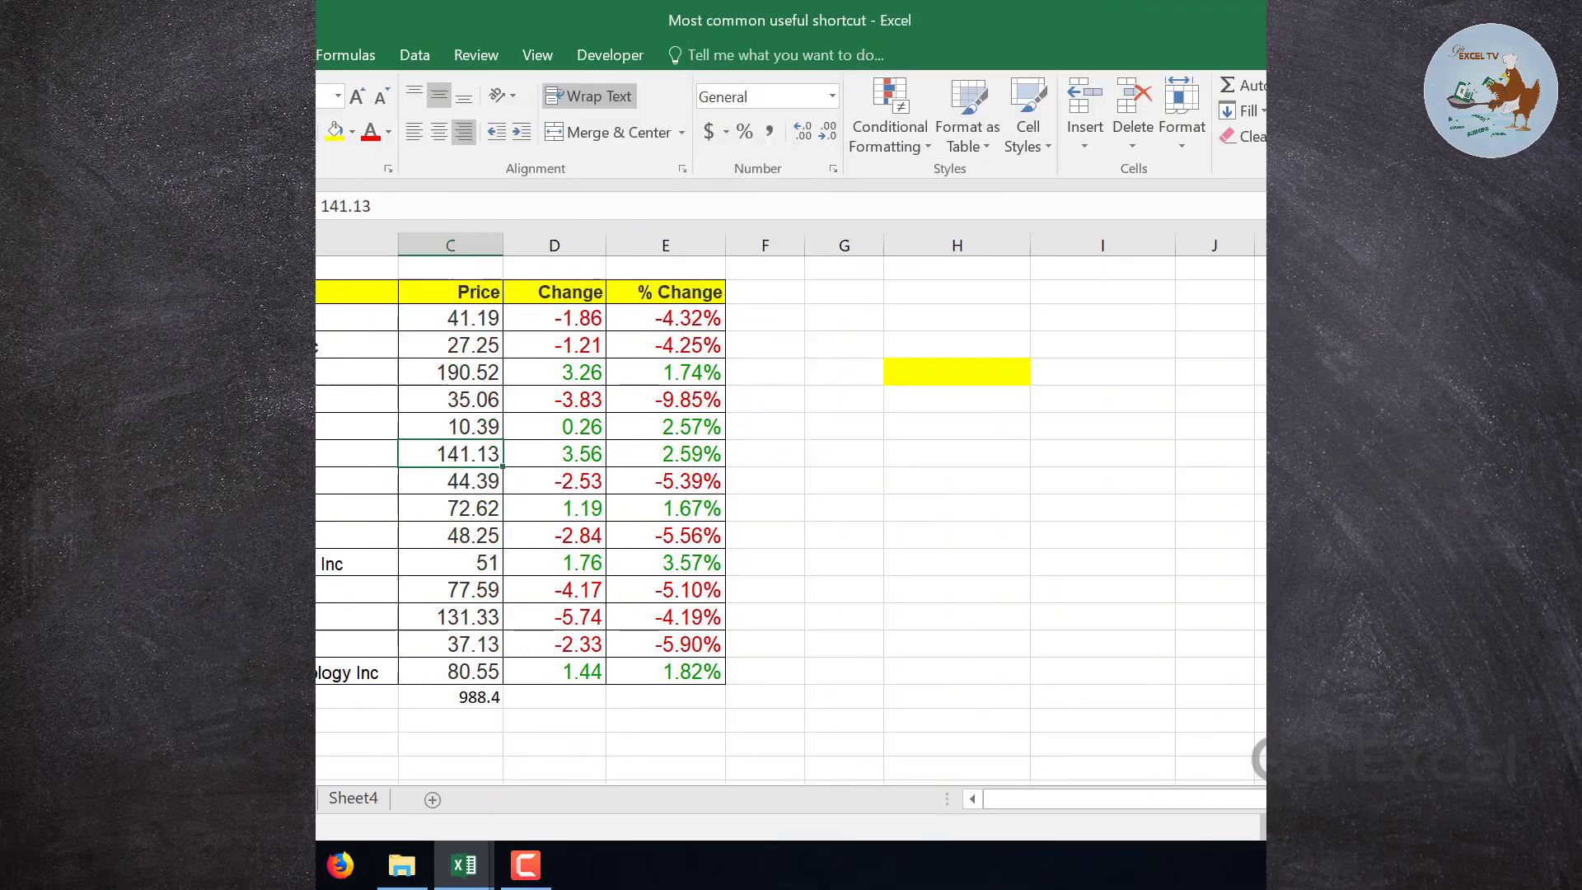
# - Delete the entire DE Deere and DVA Davita rows
pyautogui.moveTo(458, 454); pyautogui.dragTo(459, 482)
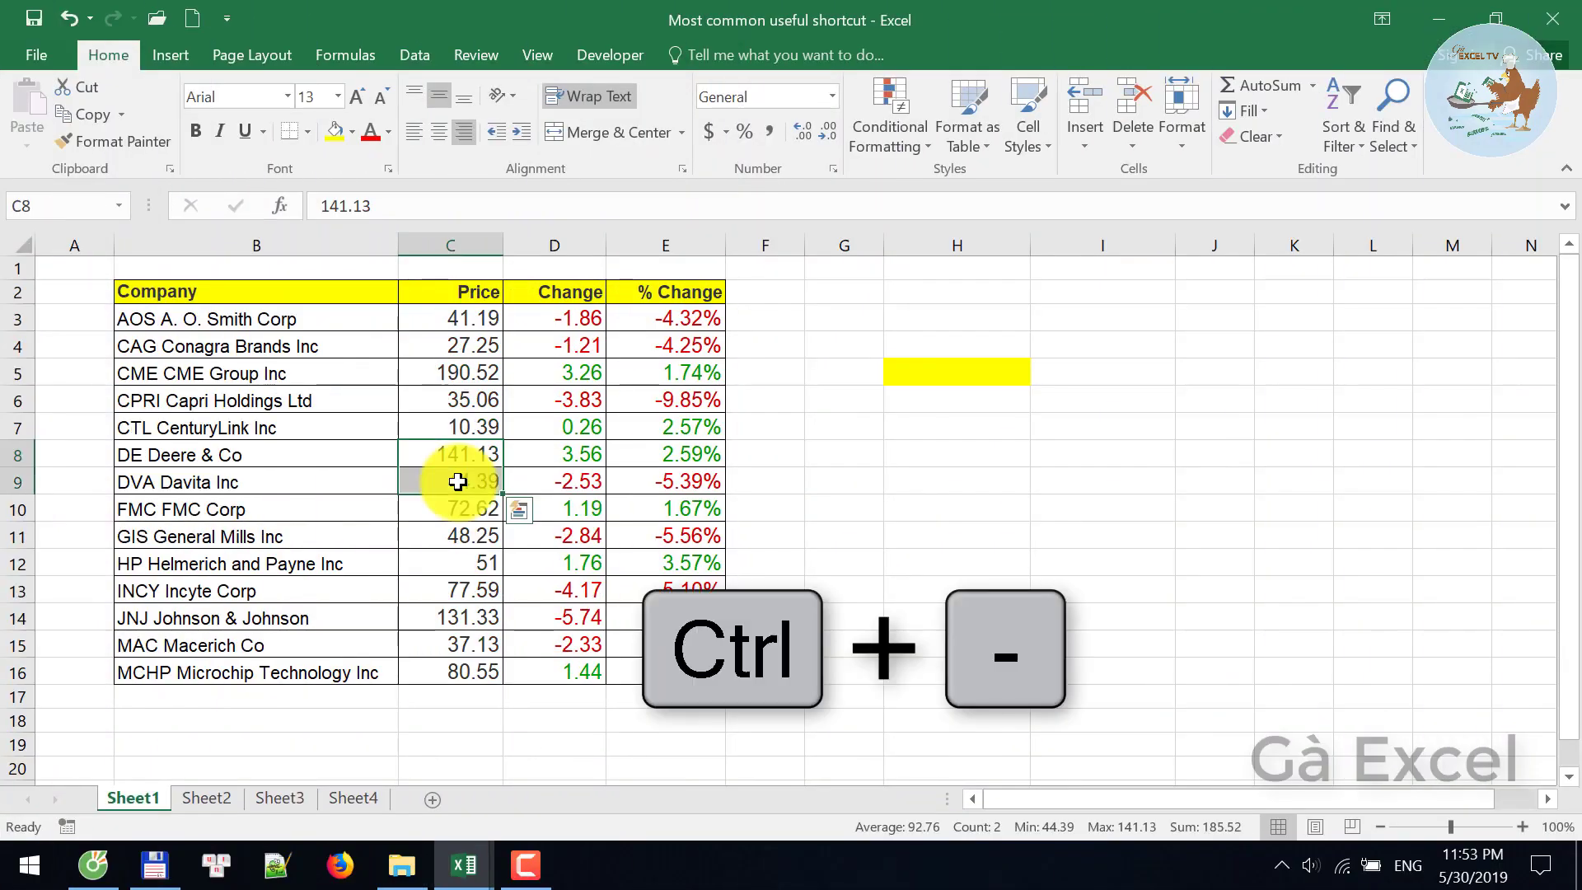
pyautogui.hotkey('ctrl', '-')
pyautogui.press('r')
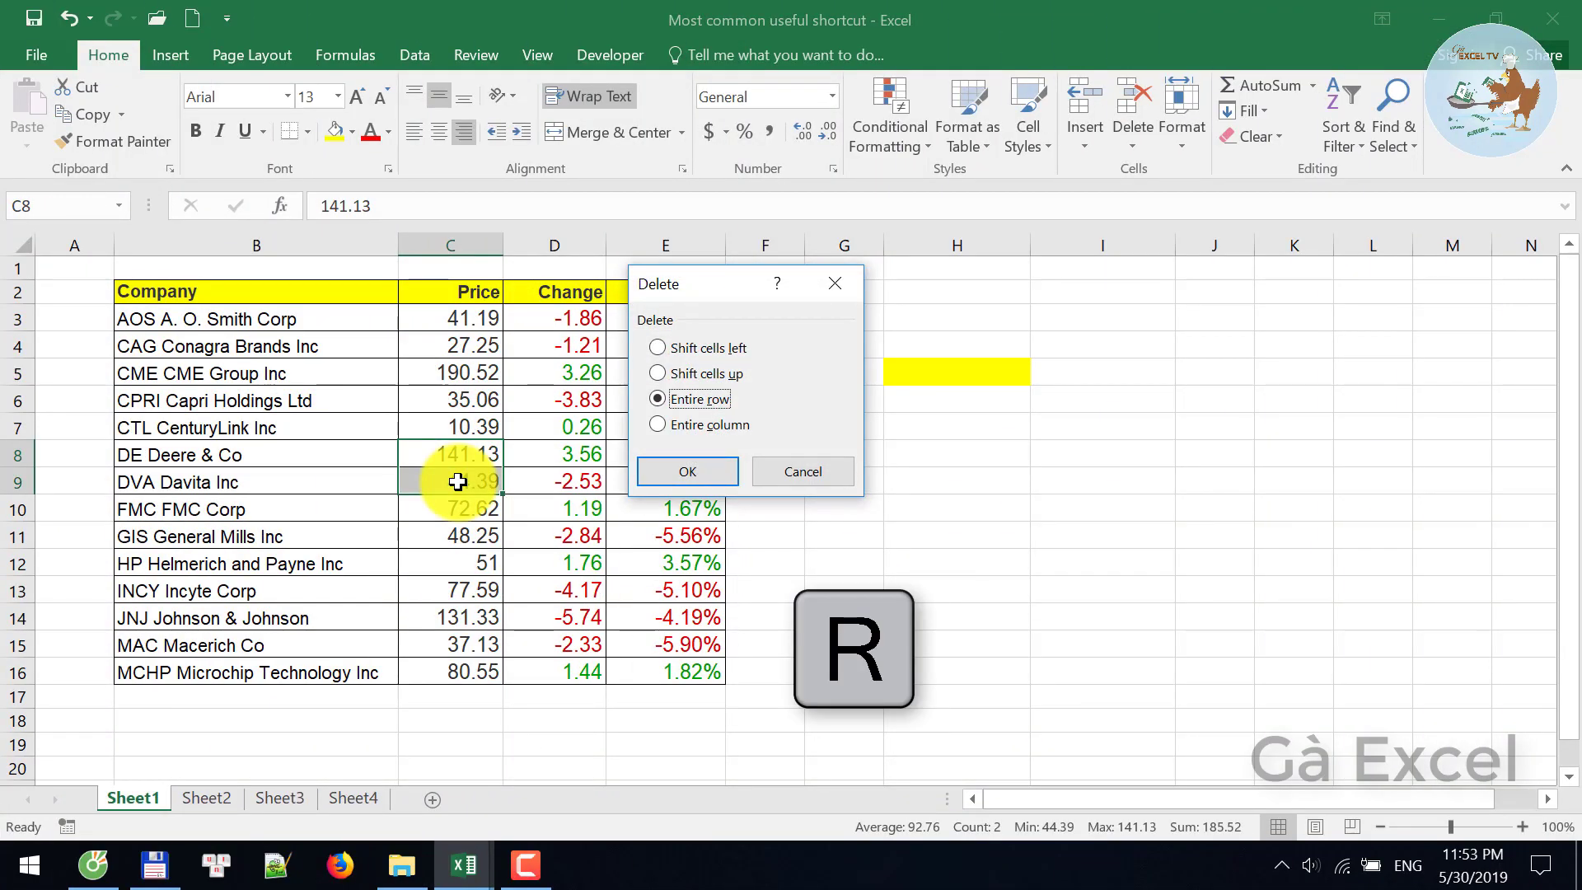
pyautogui.press('Return')
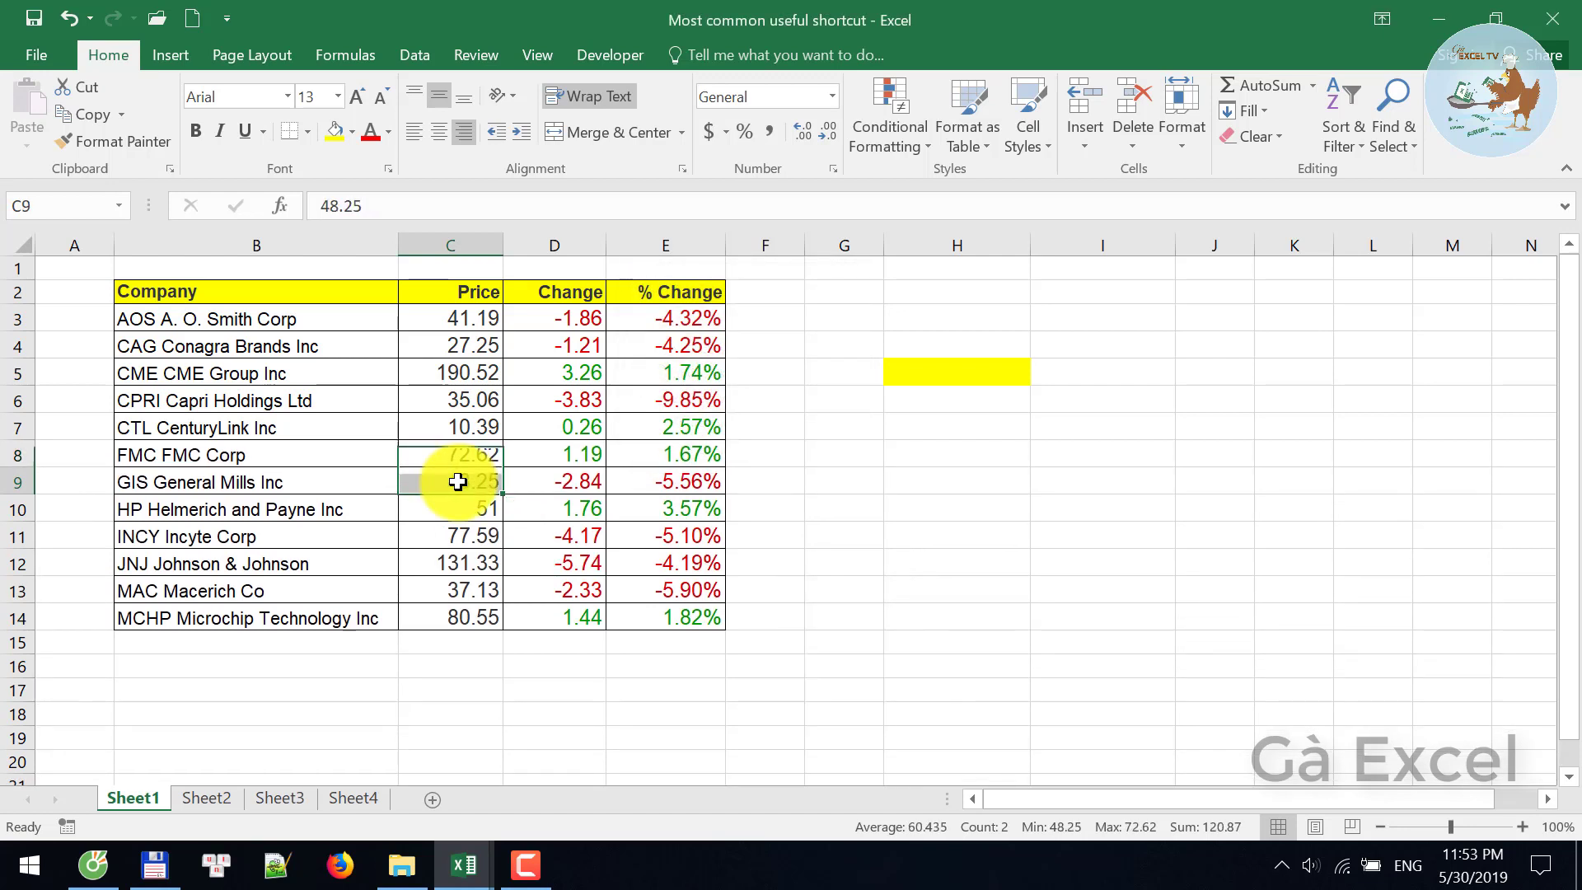
# - Delete the entire Price and Change columns
pyautogui.hotkey('shift', 'Right')
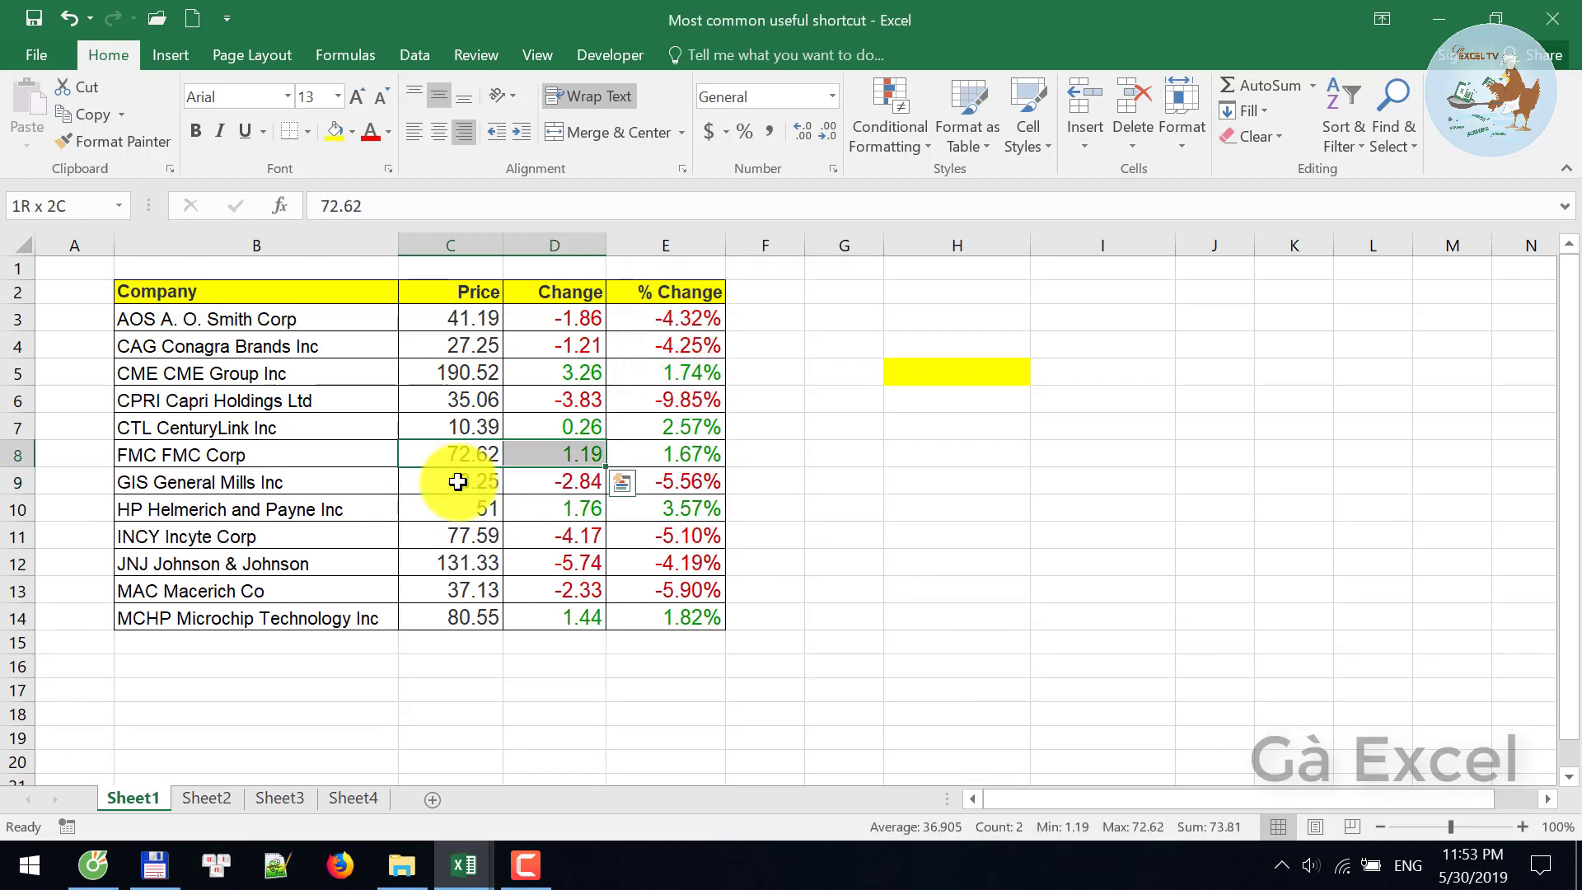
pyautogui.hotkey('ctrl', '-')
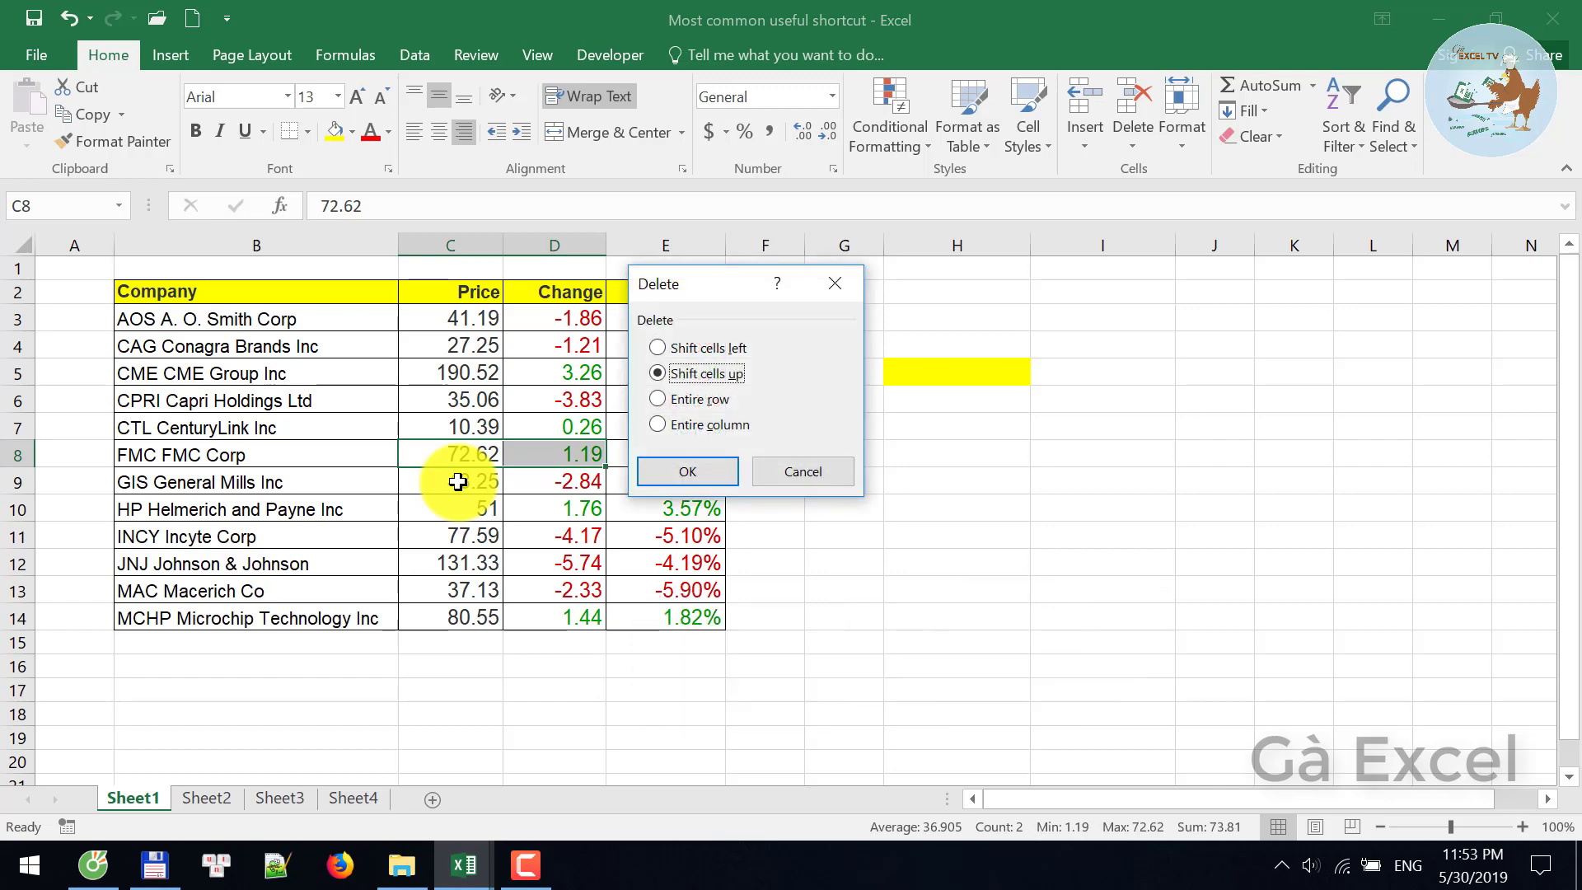
pyautogui.press('c')
pyautogui.press('Return')
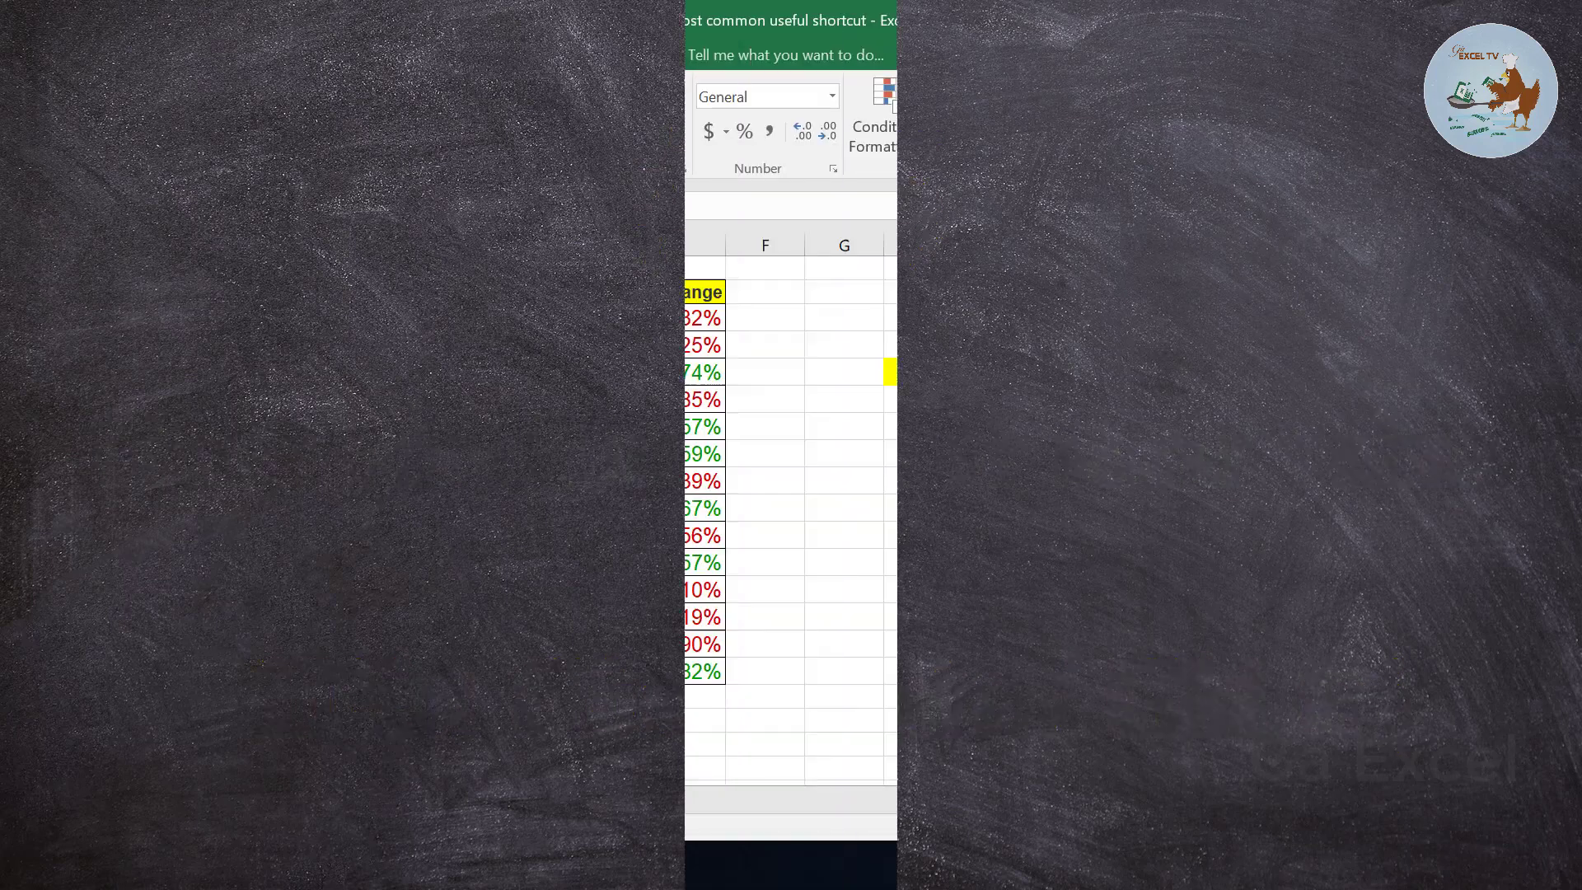
# - Show the SUM formulas across the sheet, switch back to values, and select D8
pyautogui.hotkey('ctrl', '`')
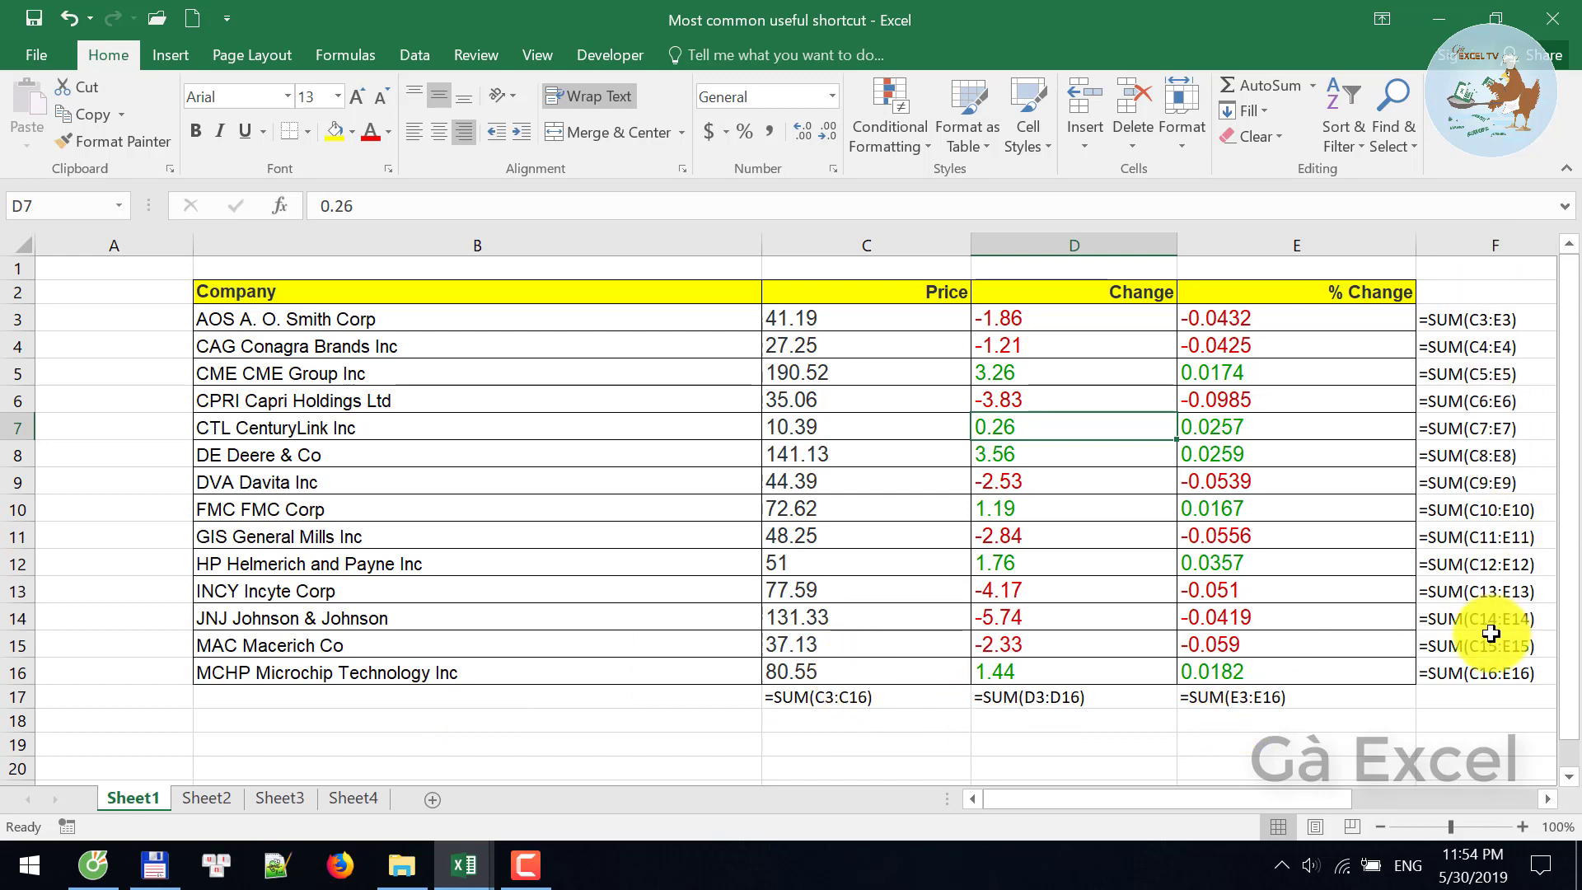
pyautogui.hotkey('ctrl', '`')
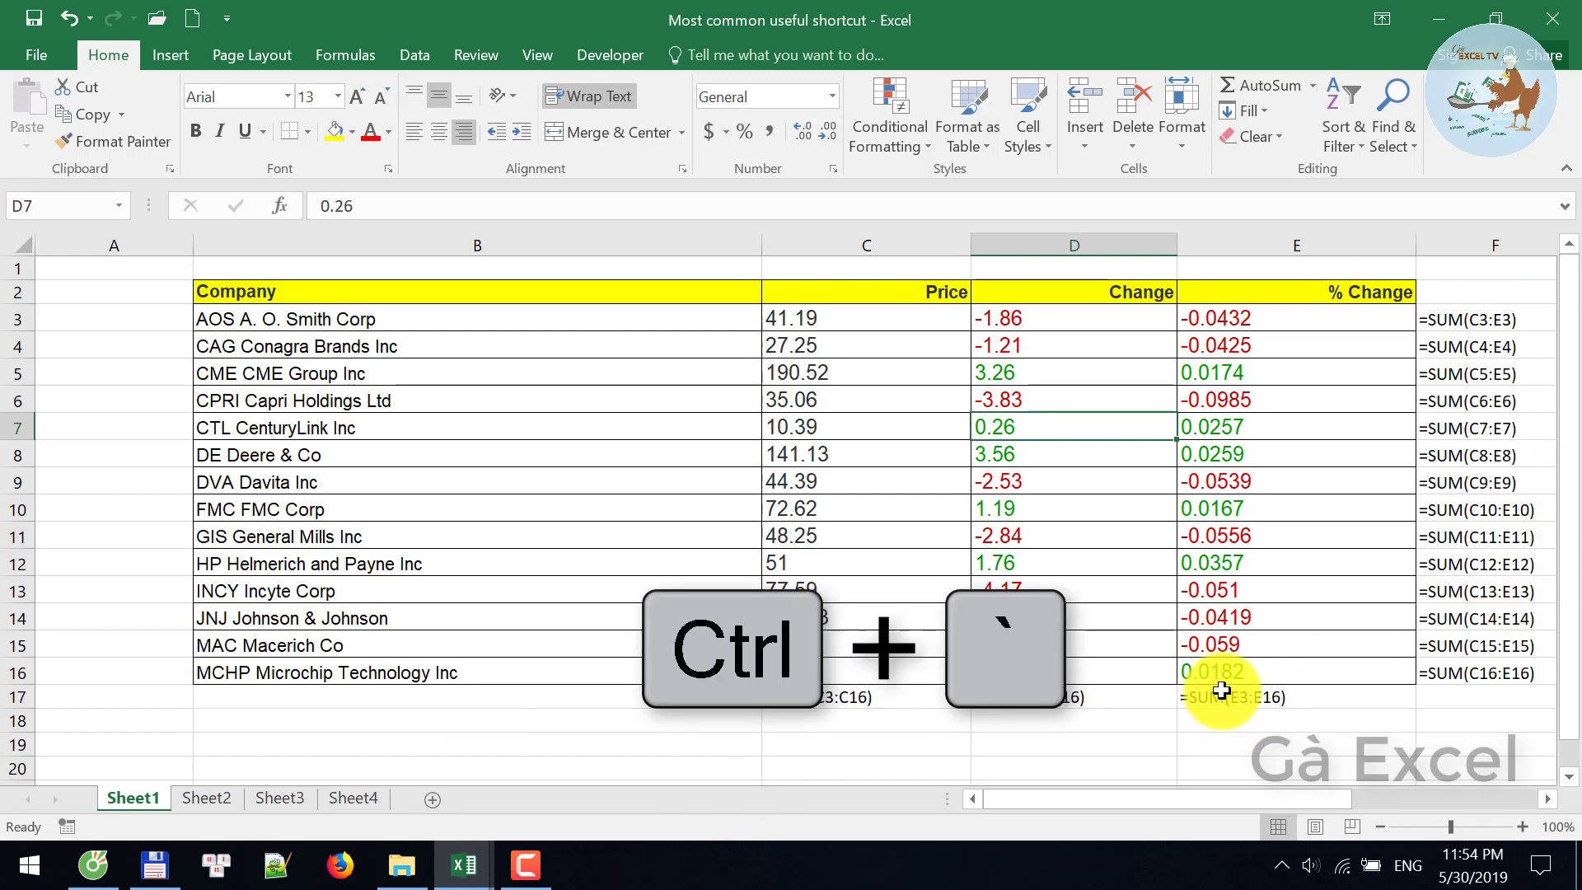
pyautogui.click(513, 453)
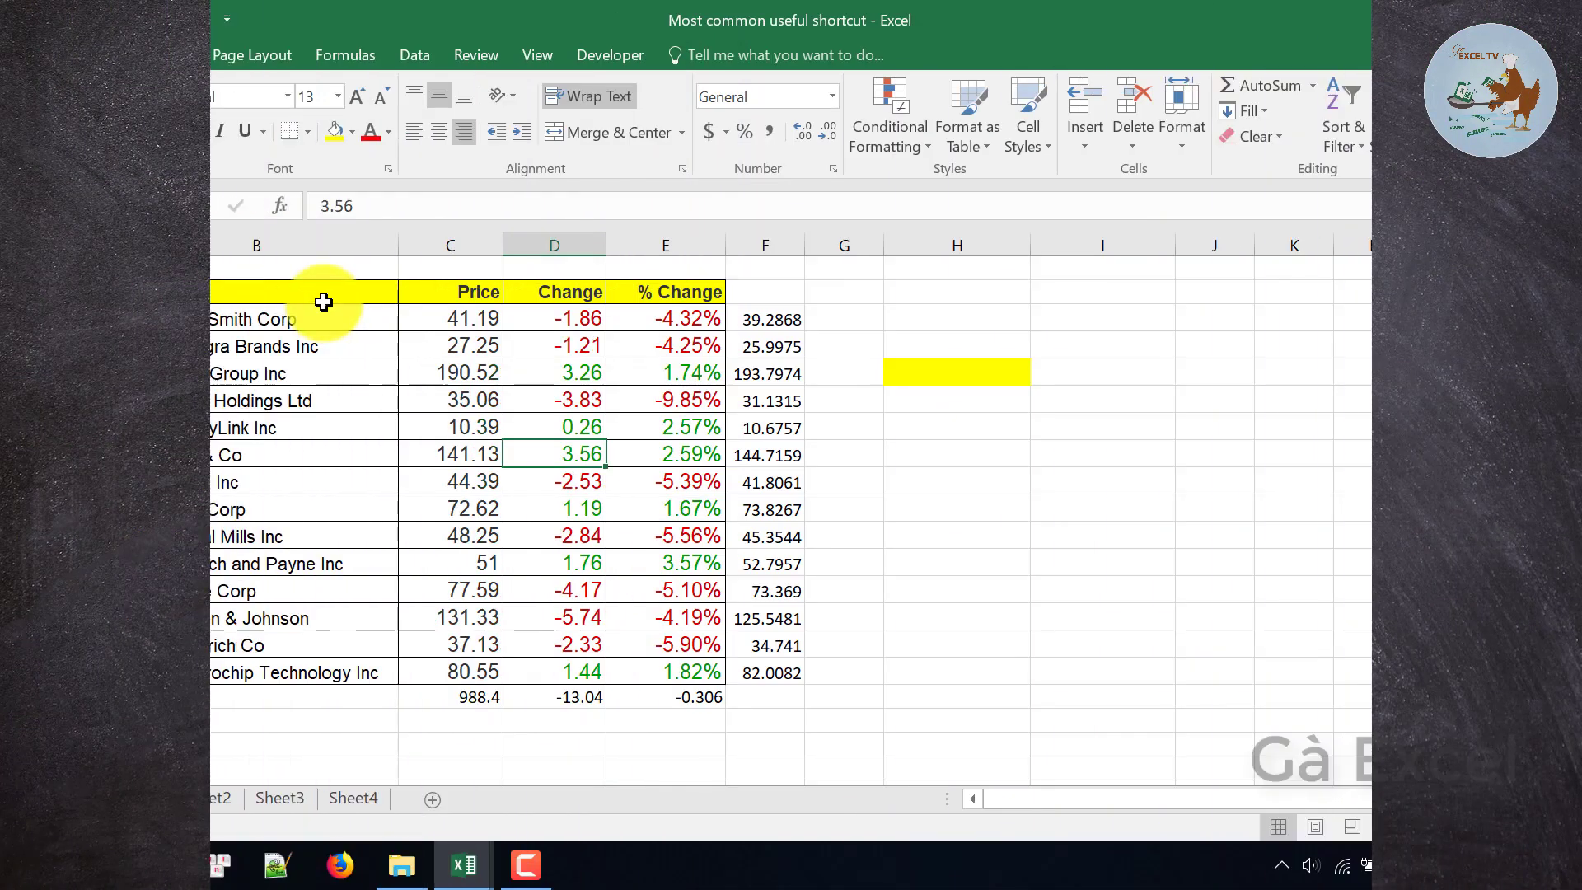
# - Chart the B2:E16 stock table with F11, then insert blank worksheets Sheet9 and Sheet10
pyautogui.moveTo(375, 295); pyautogui.dragTo(582, 669)
pyautogui.press('F11')
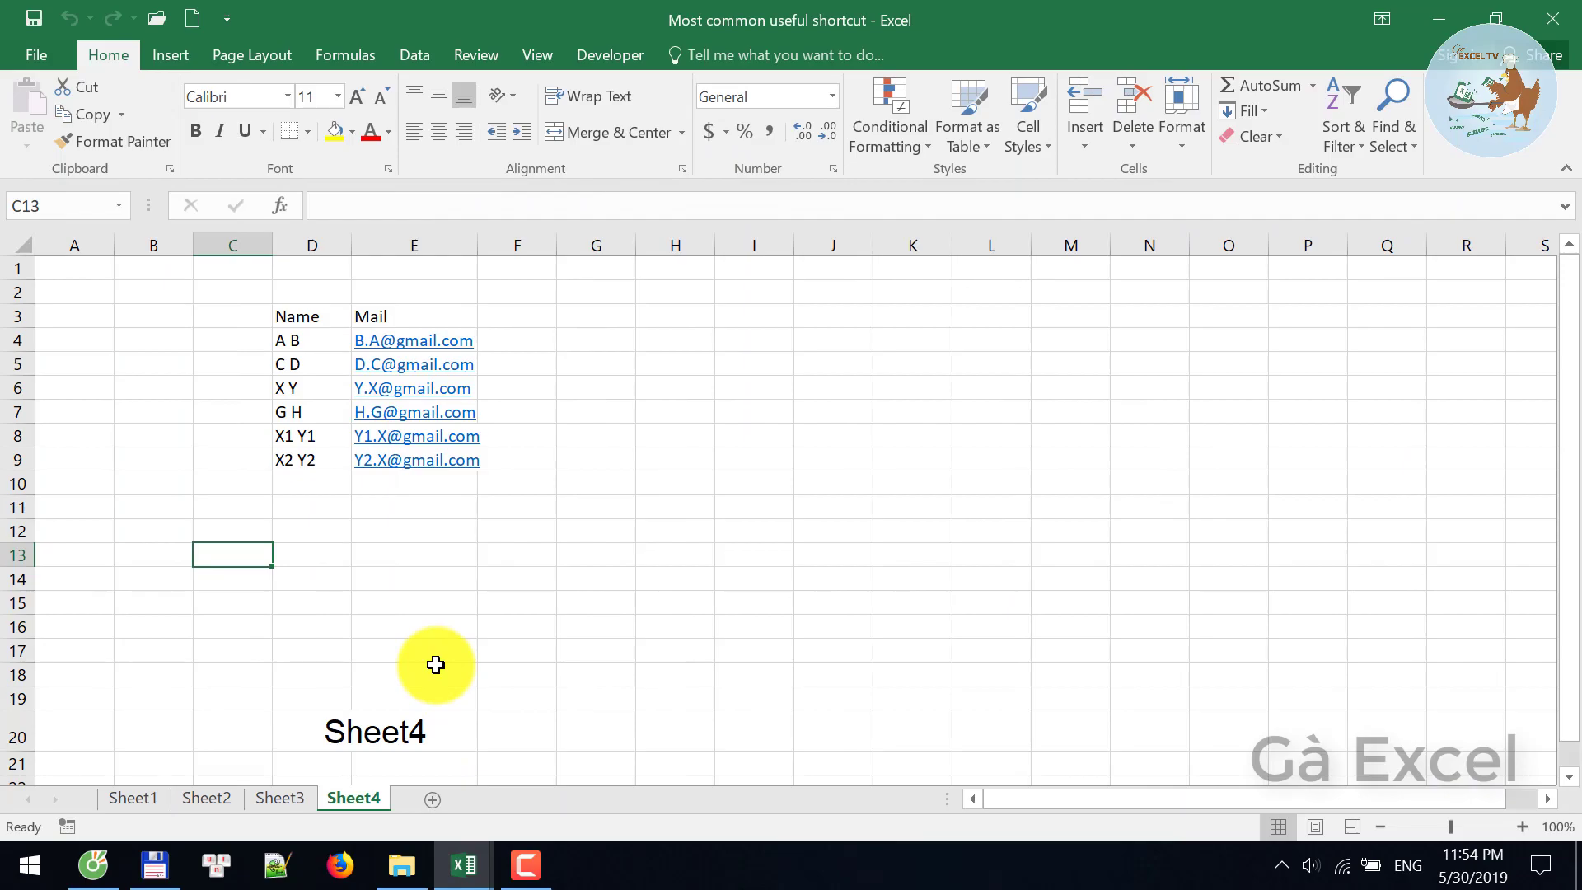
pyautogui.hotkey('shift', 'F11')
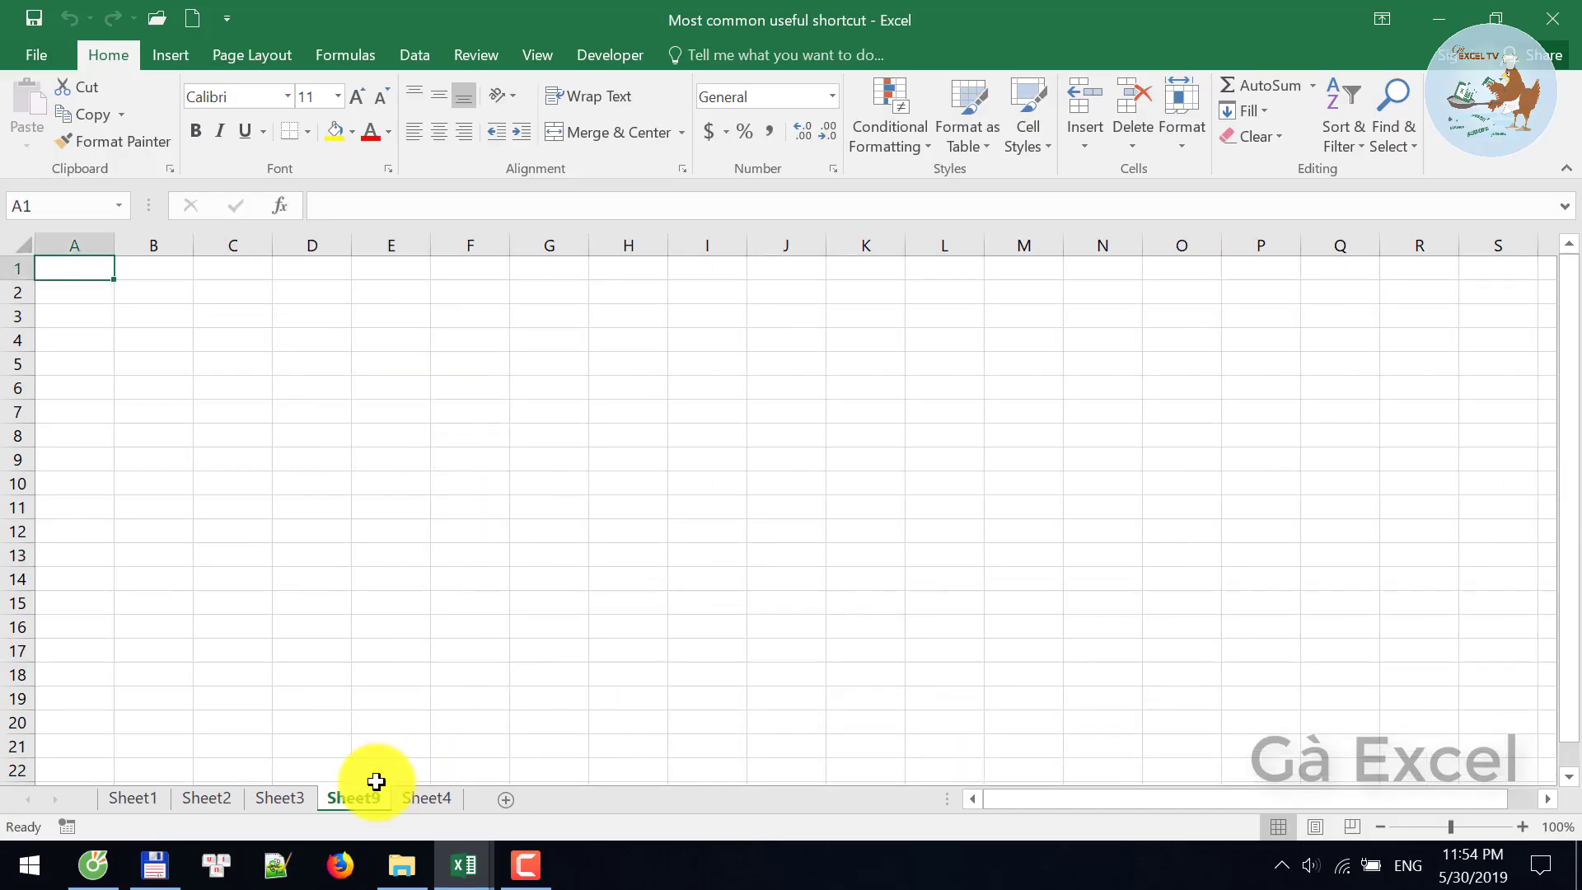
pyautogui.hotkey('shift', 'F11')
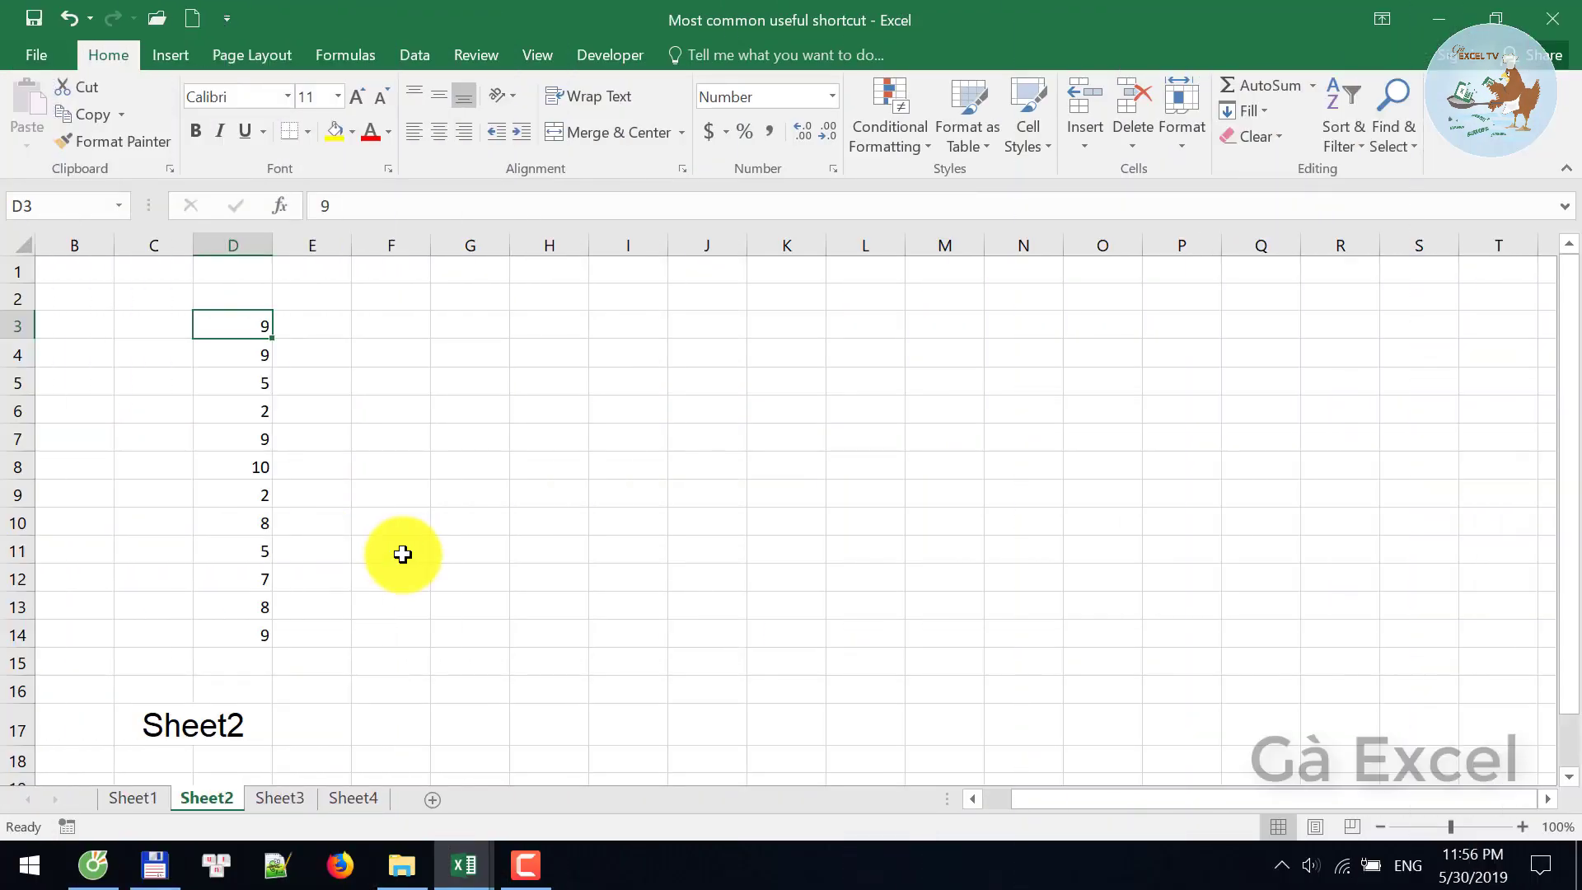
# - Cycle D3:D14 through two-decimal number, date and currency formats, finishing with percentages
pyautogui.hotkey('ctrl', 'shift', 'Down')
pyautogui.hotkey('ctrl', 'shift', '1')
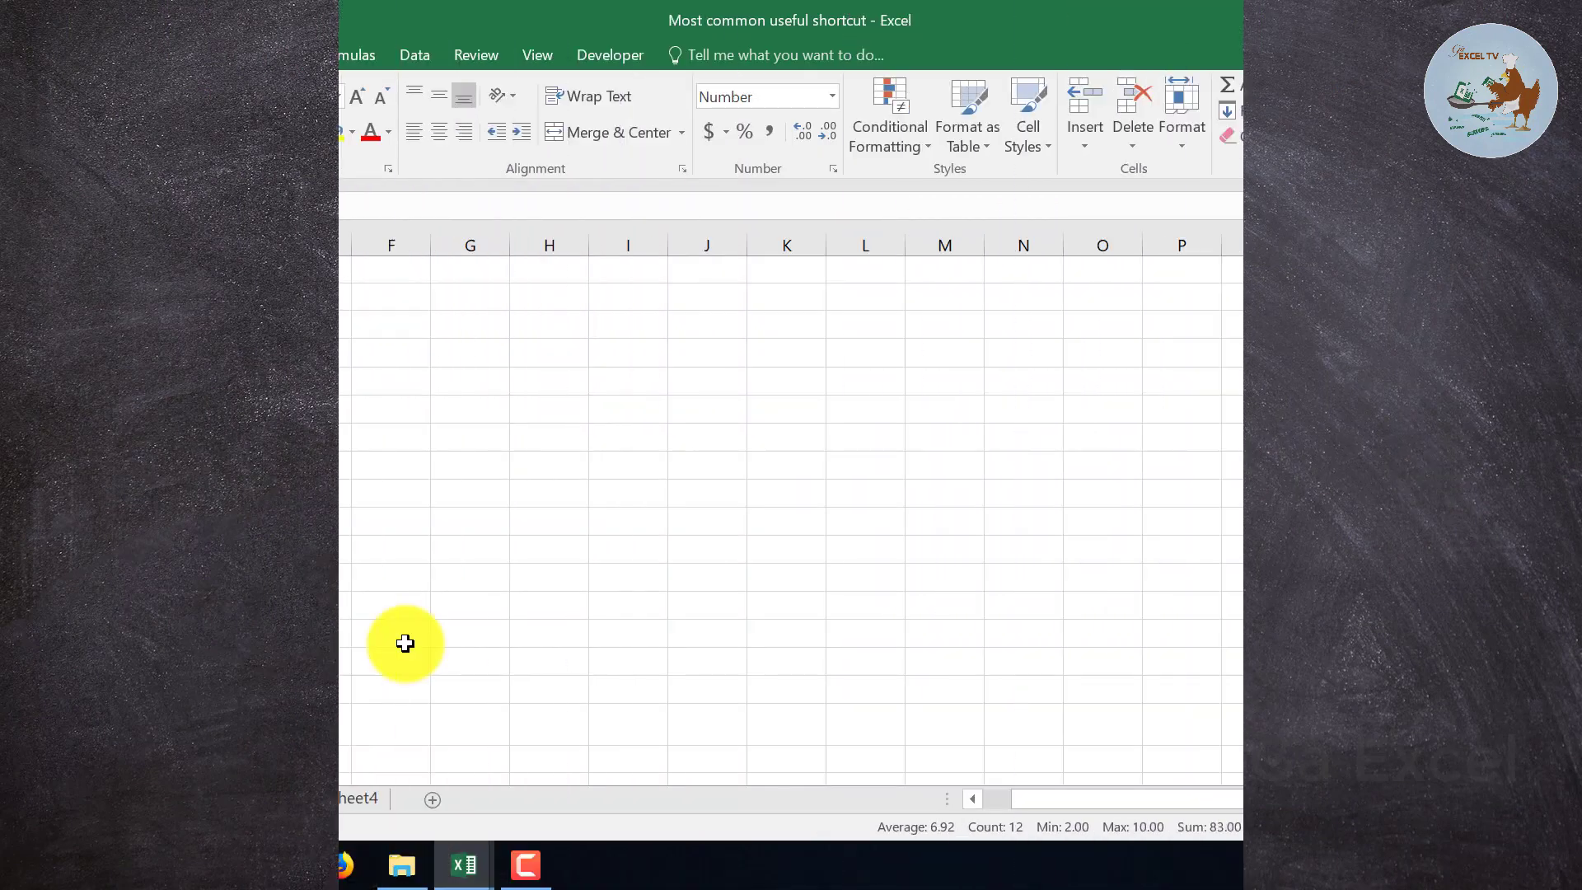
pyautogui.hotkey('ctrl', 'shift', '3')
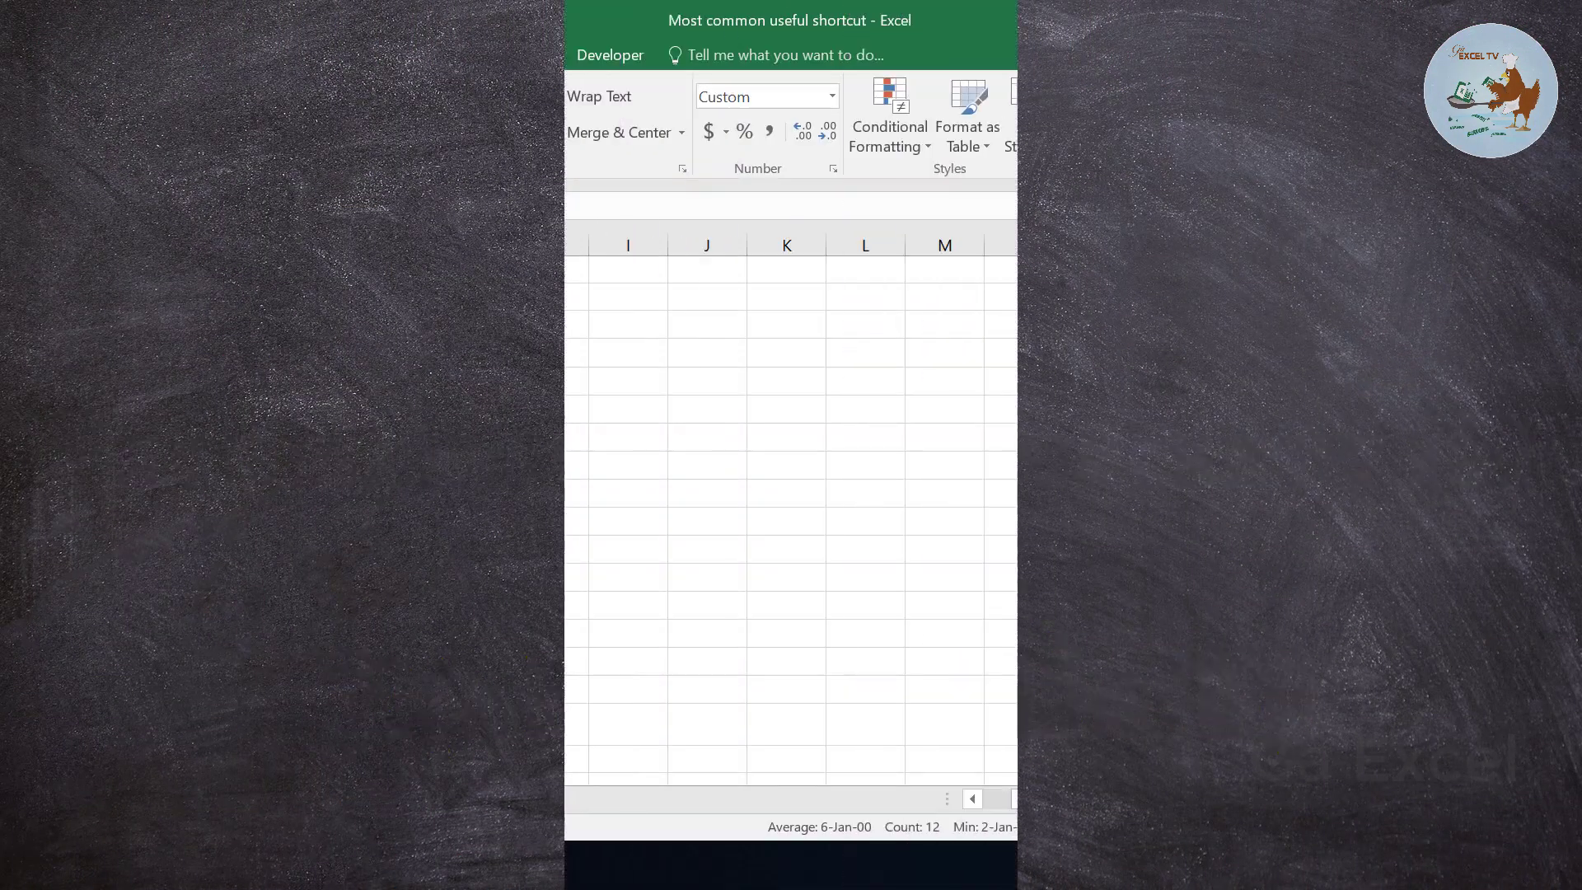
pyautogui.hotkey('ctrl', 'shift', '4')
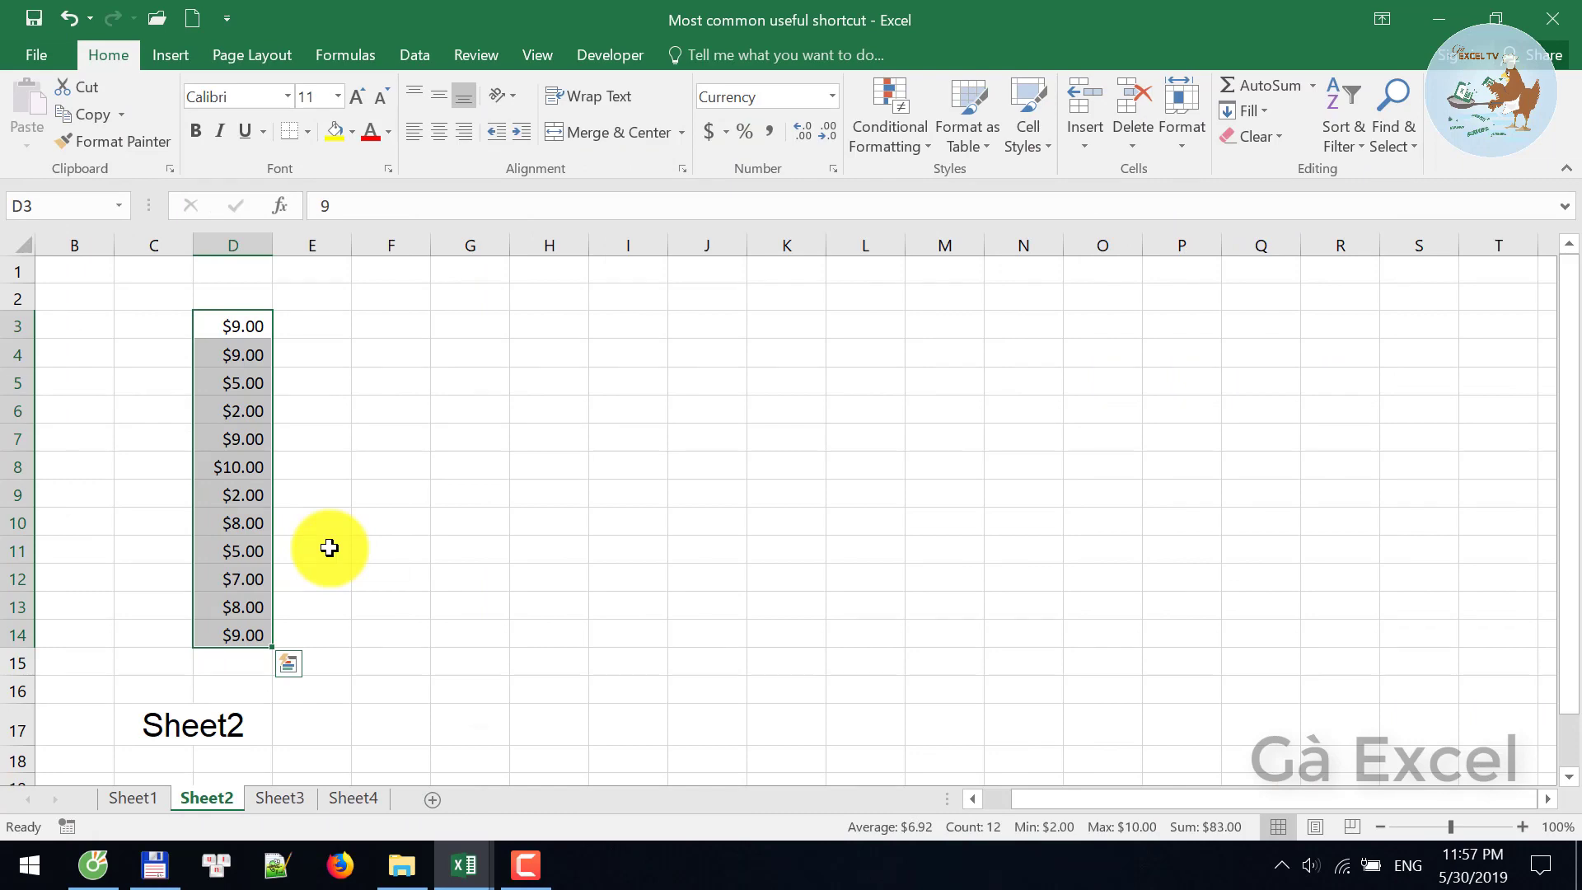
pyautogui.hotkey('ctrl', 'shift', '5')
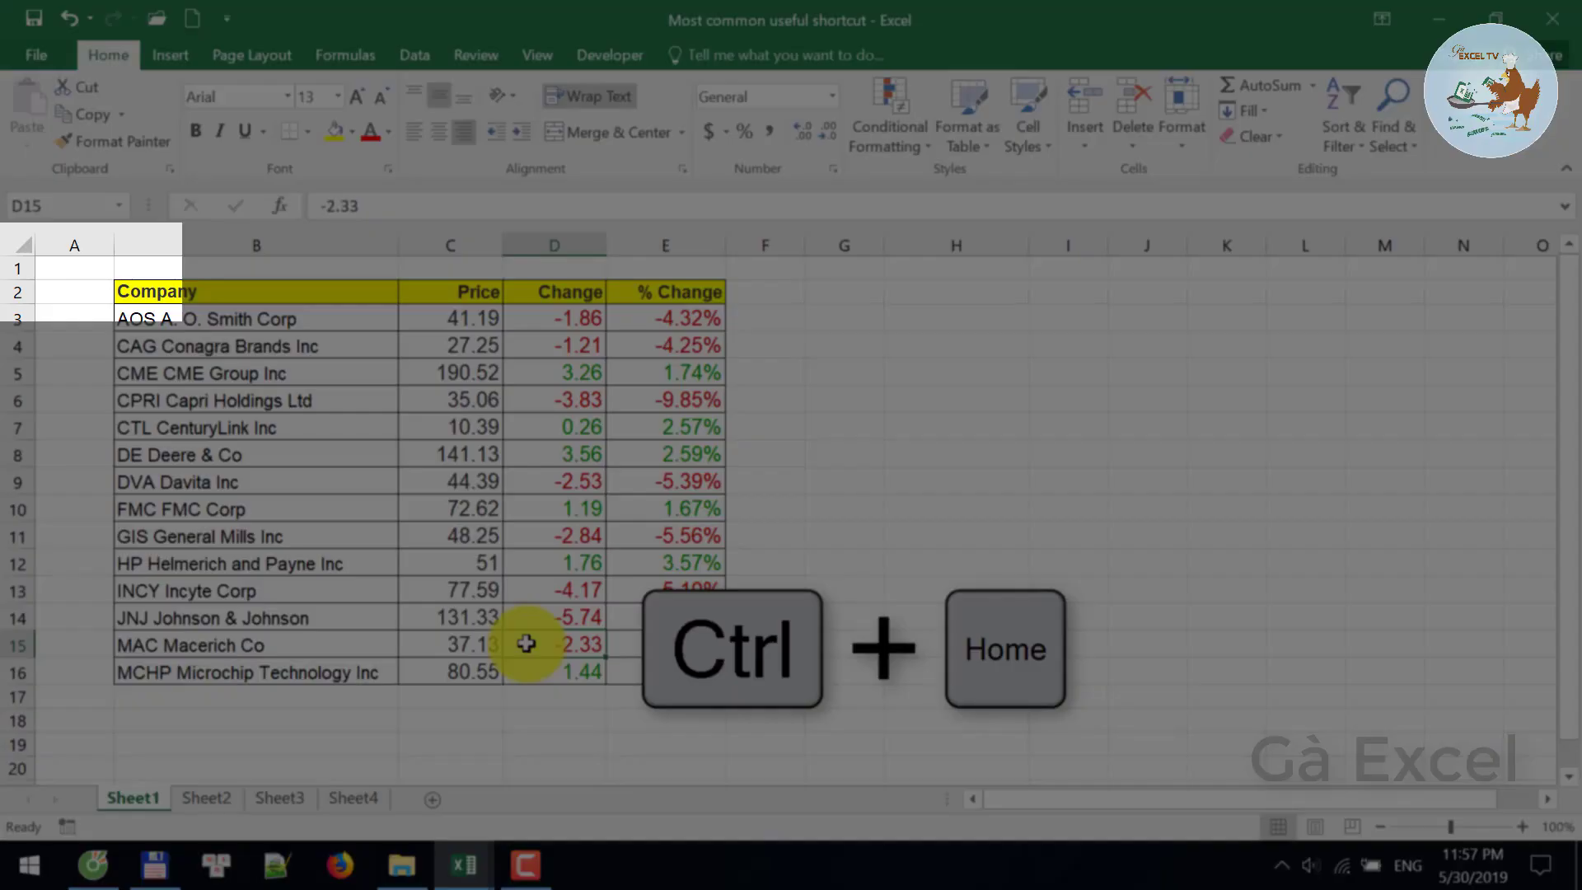
# - Jump to A1, select the company name in B6, then return to A1 with Ctrl+Home
pyautogui.hotkey('ctrl', 'Home')
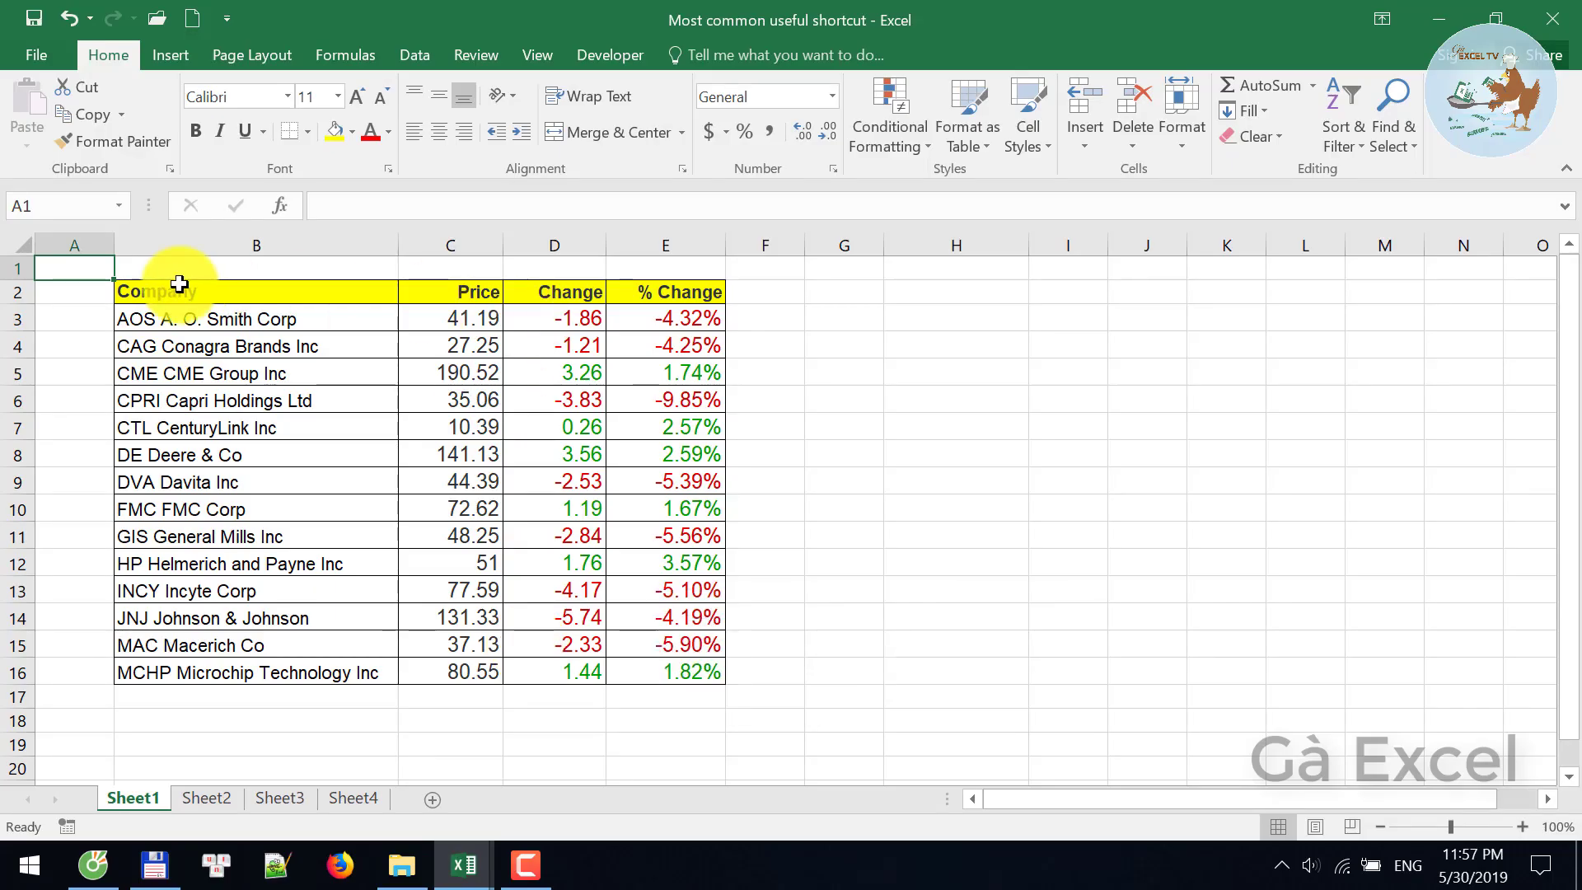
pyautogui.click(190, 391)
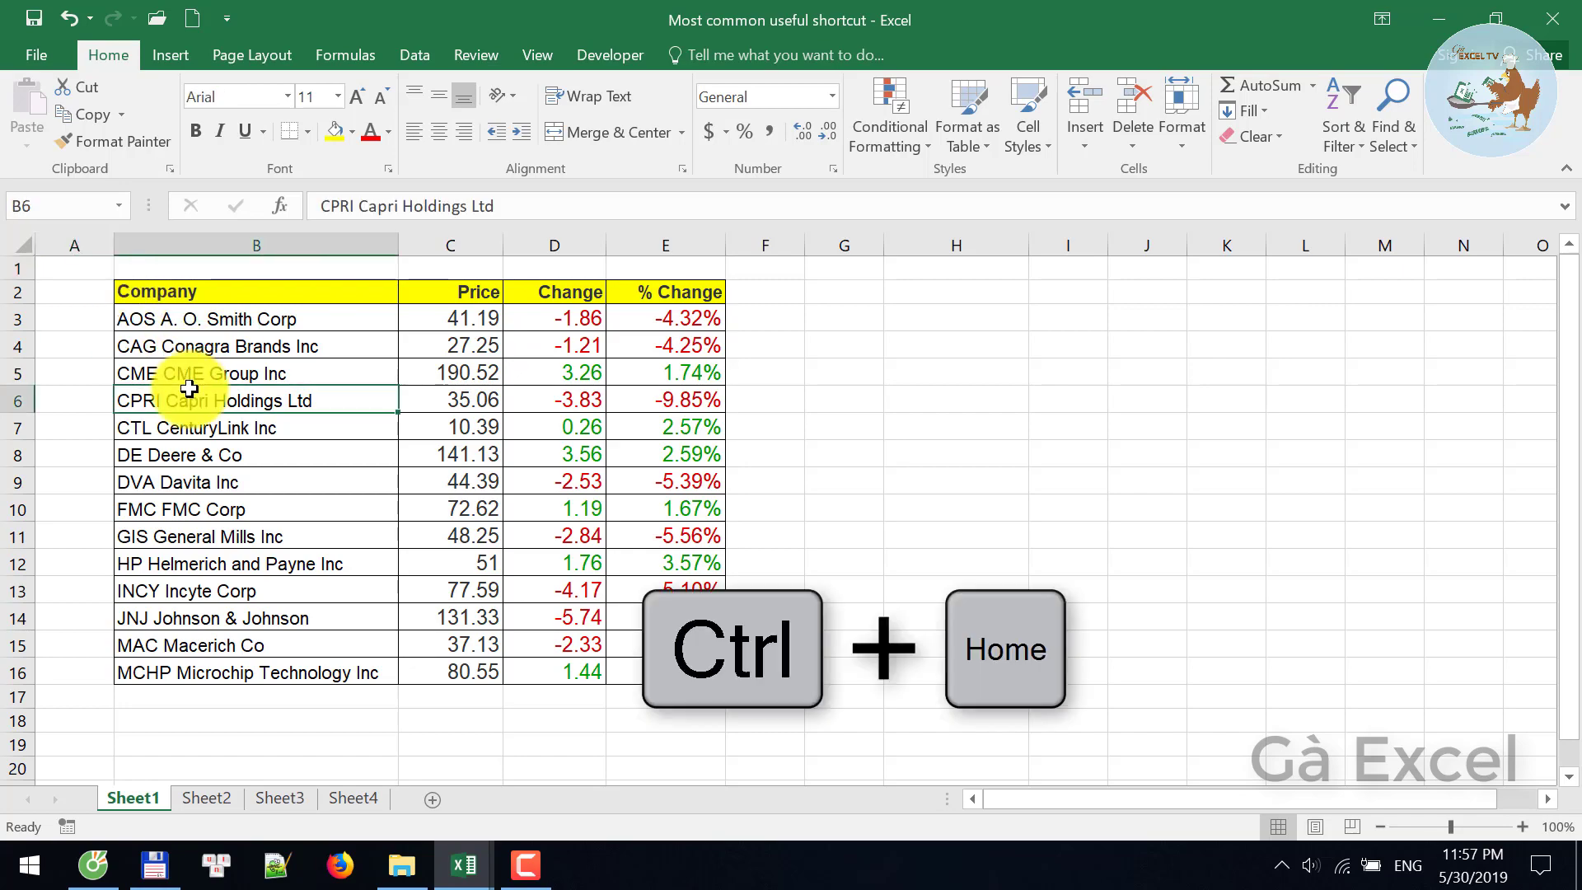
pyautogui.hotkey('ctrl', 'Home')
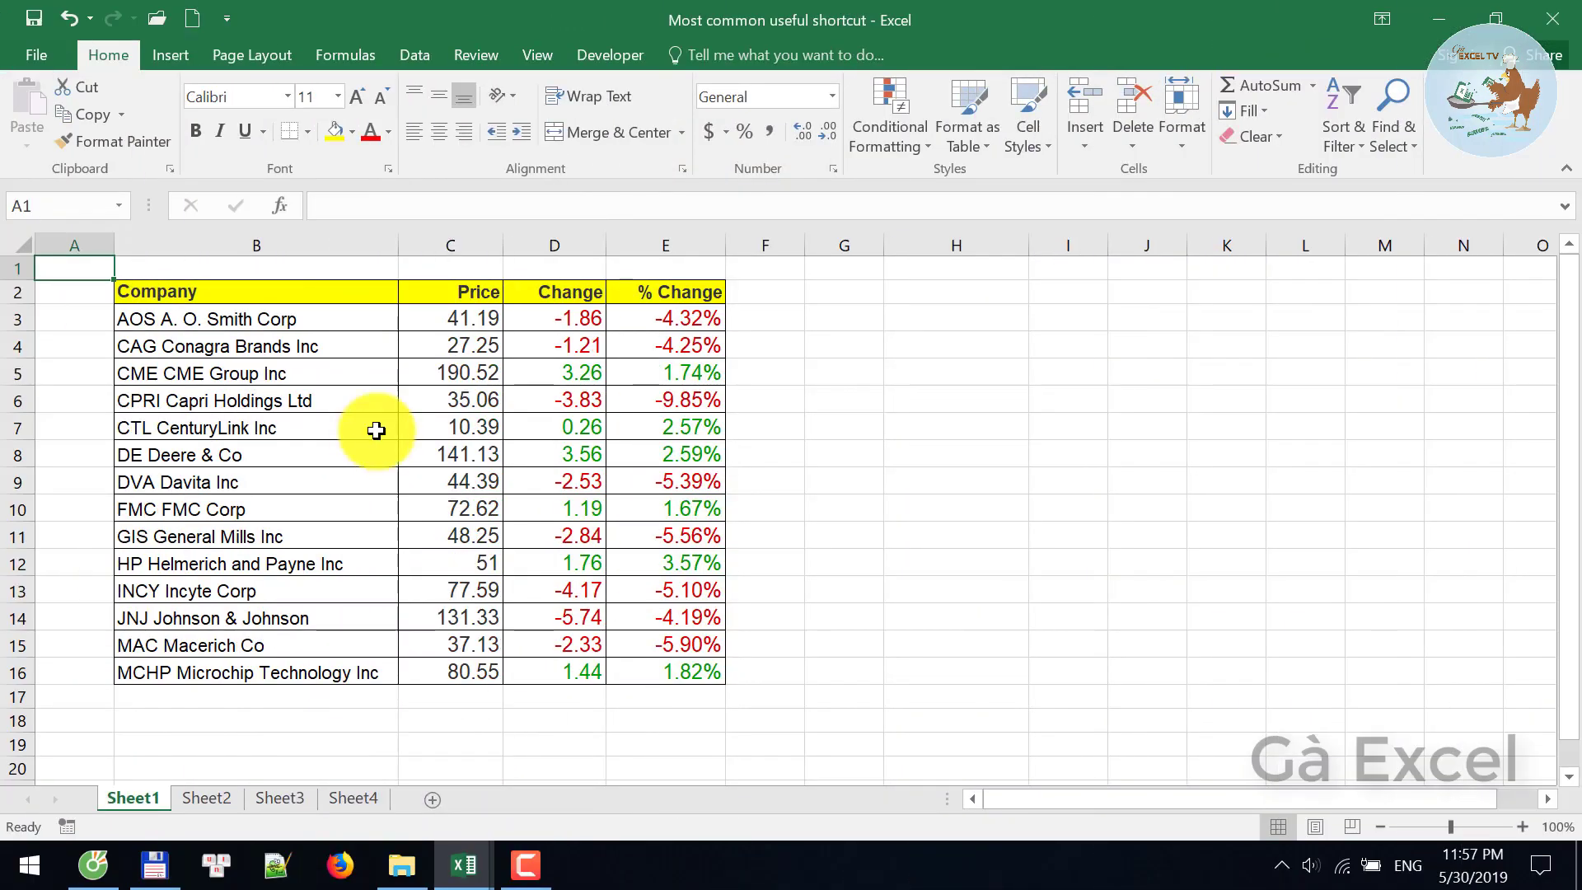
pyautogui.click(382, 422)
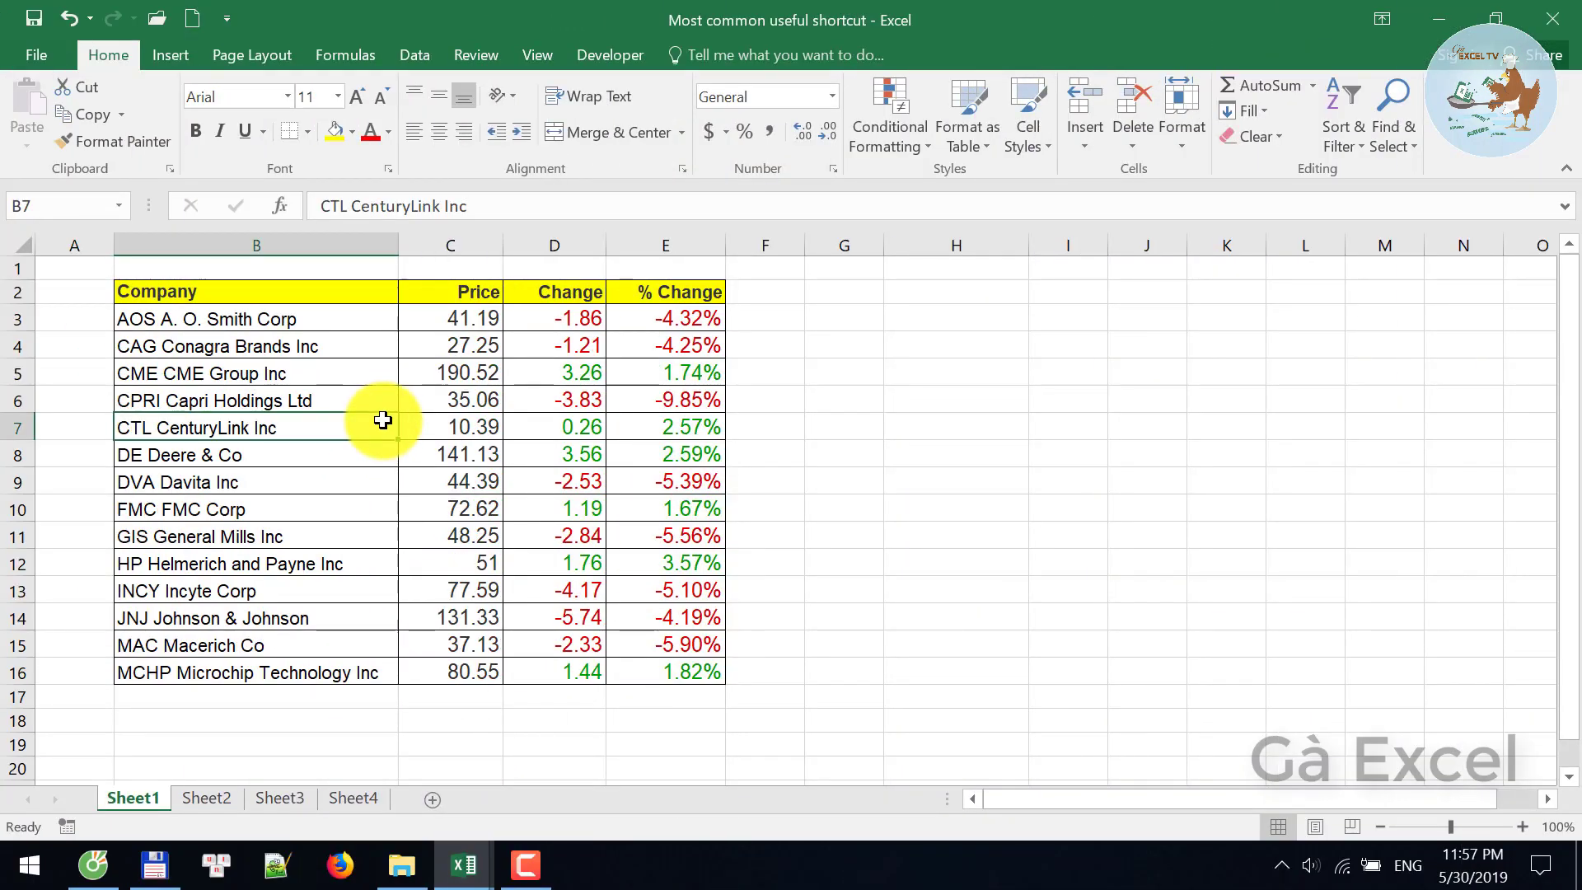
pyautogui.hotkey('shift', 'Right')
pyautogui.hotkey('shift', 'Right')
pyautogui.hotkey('shift', 'Right')
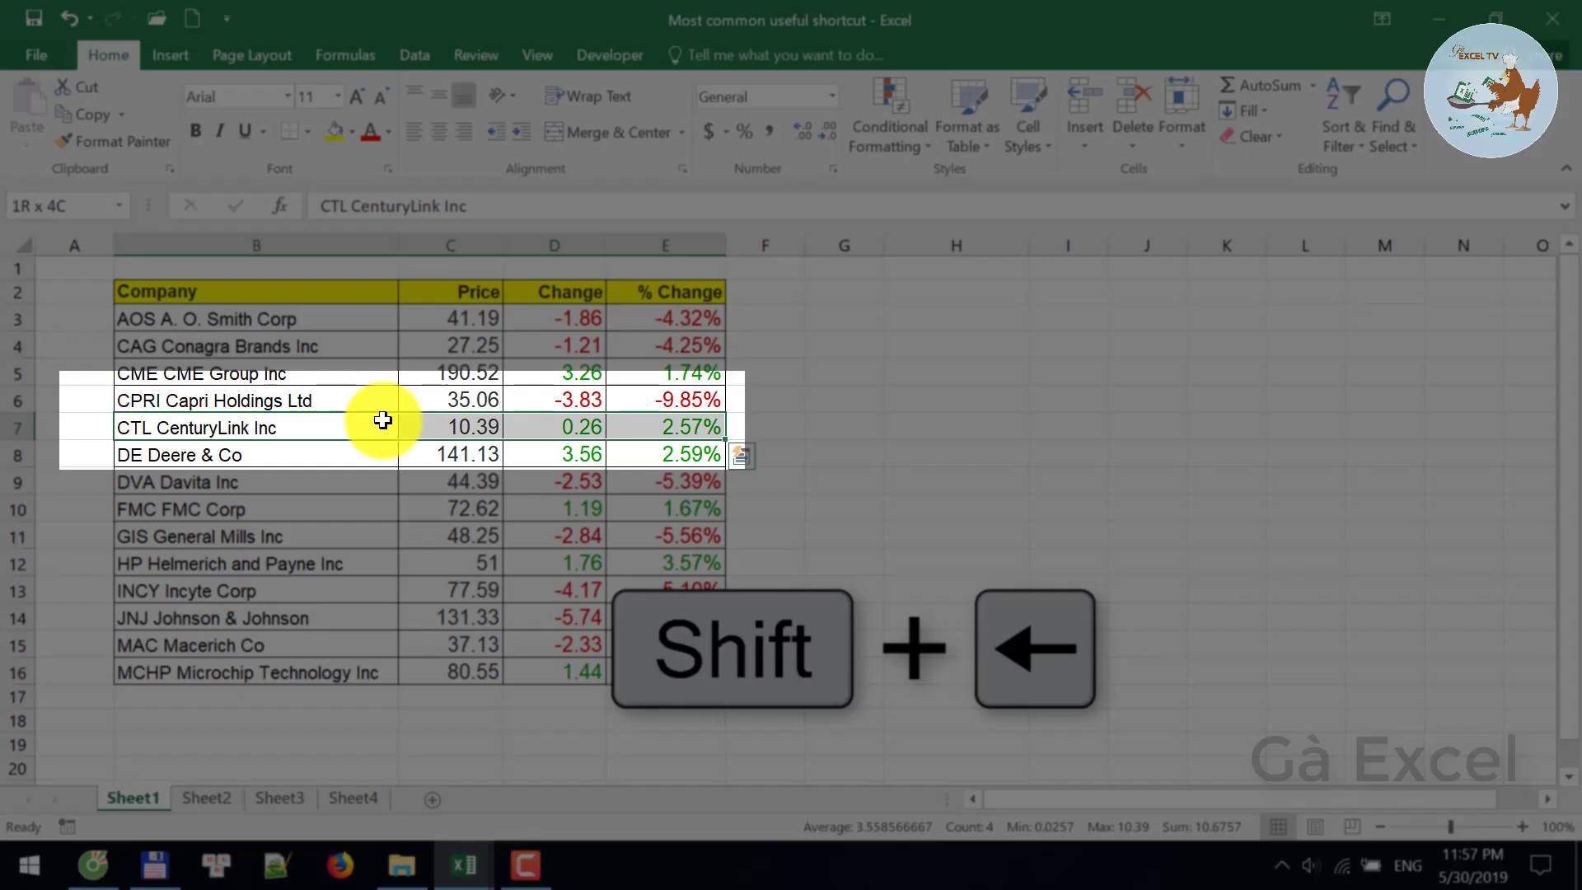
pyautogui.hotkey('shift', 'Left')
pyautogui.hotkey('shift', 'Left')
pyautogui.hotkey('shift', 'Left')
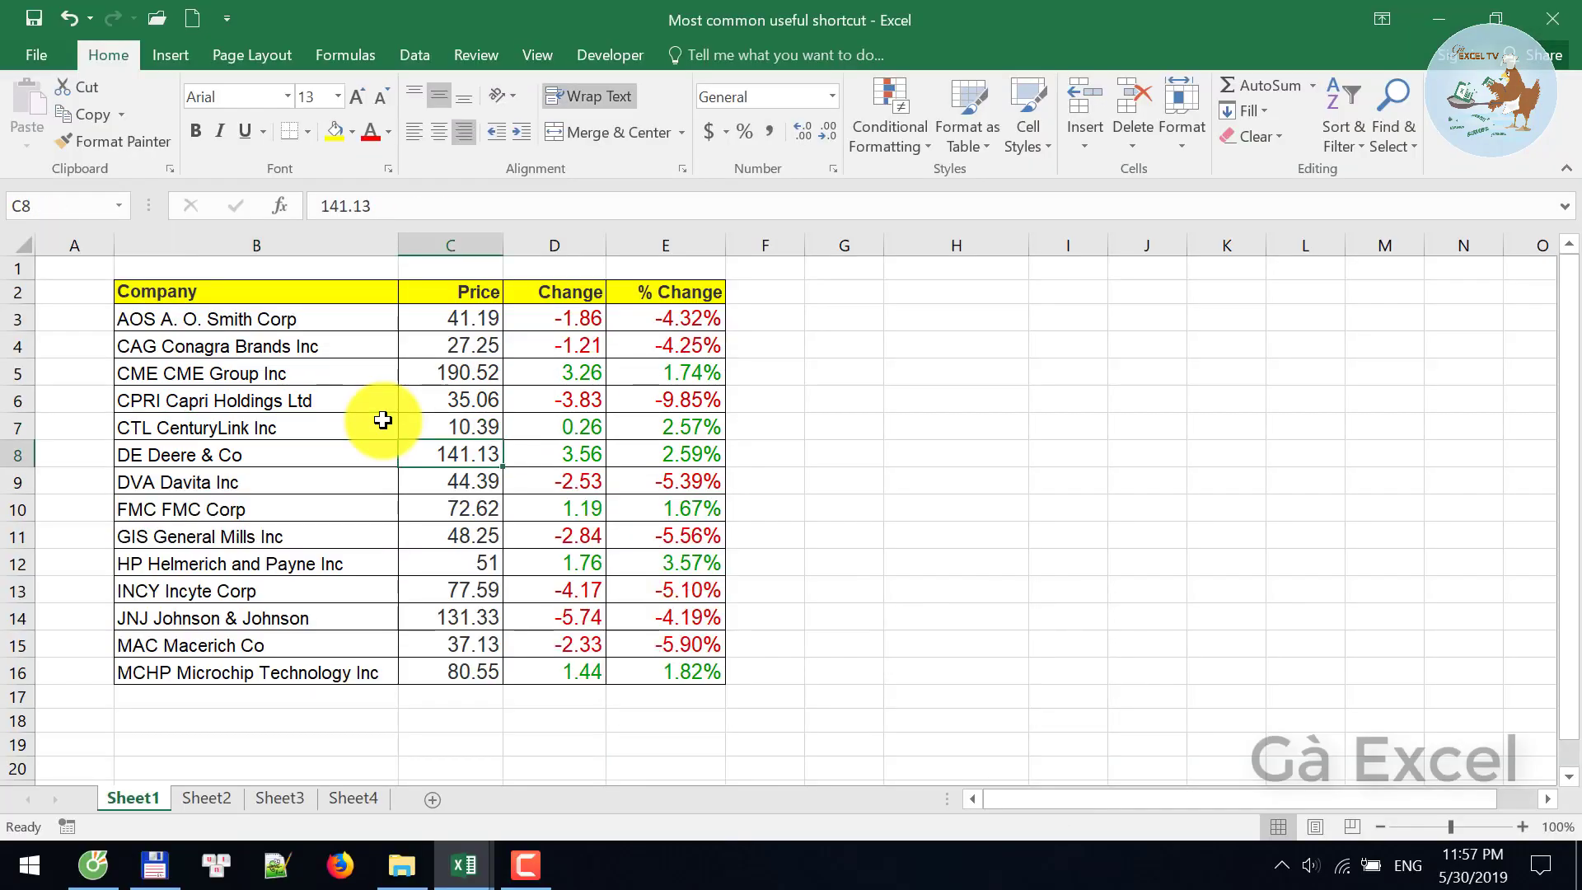
pyautogui.hotkey('ctrl', 'shift', 'Right')
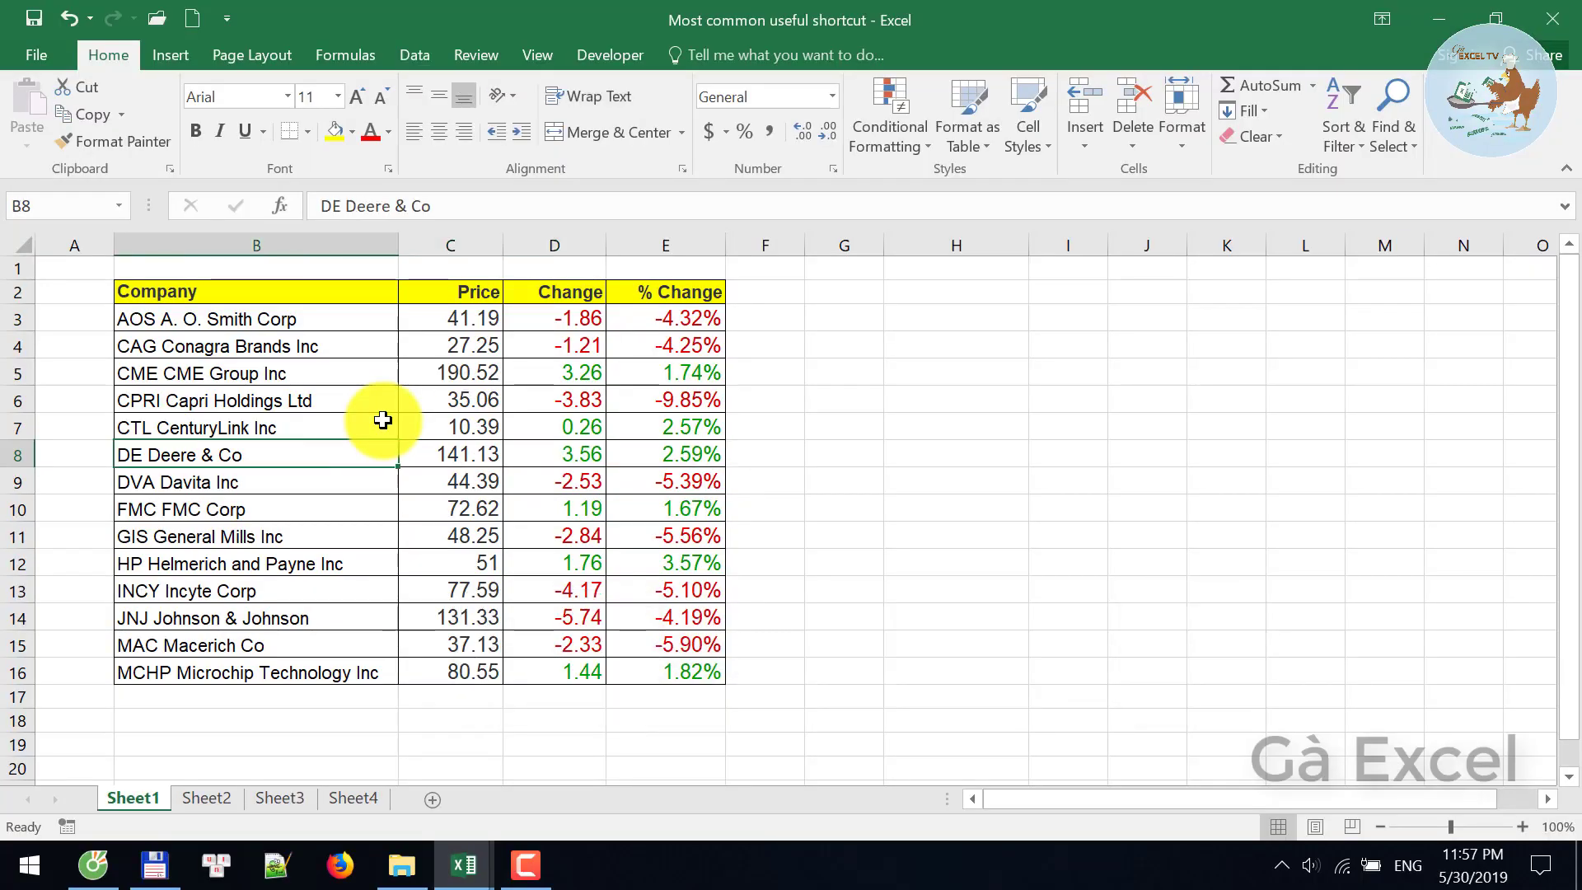
pyautogui.hotkey('ctrl', 'shift', 'Right')
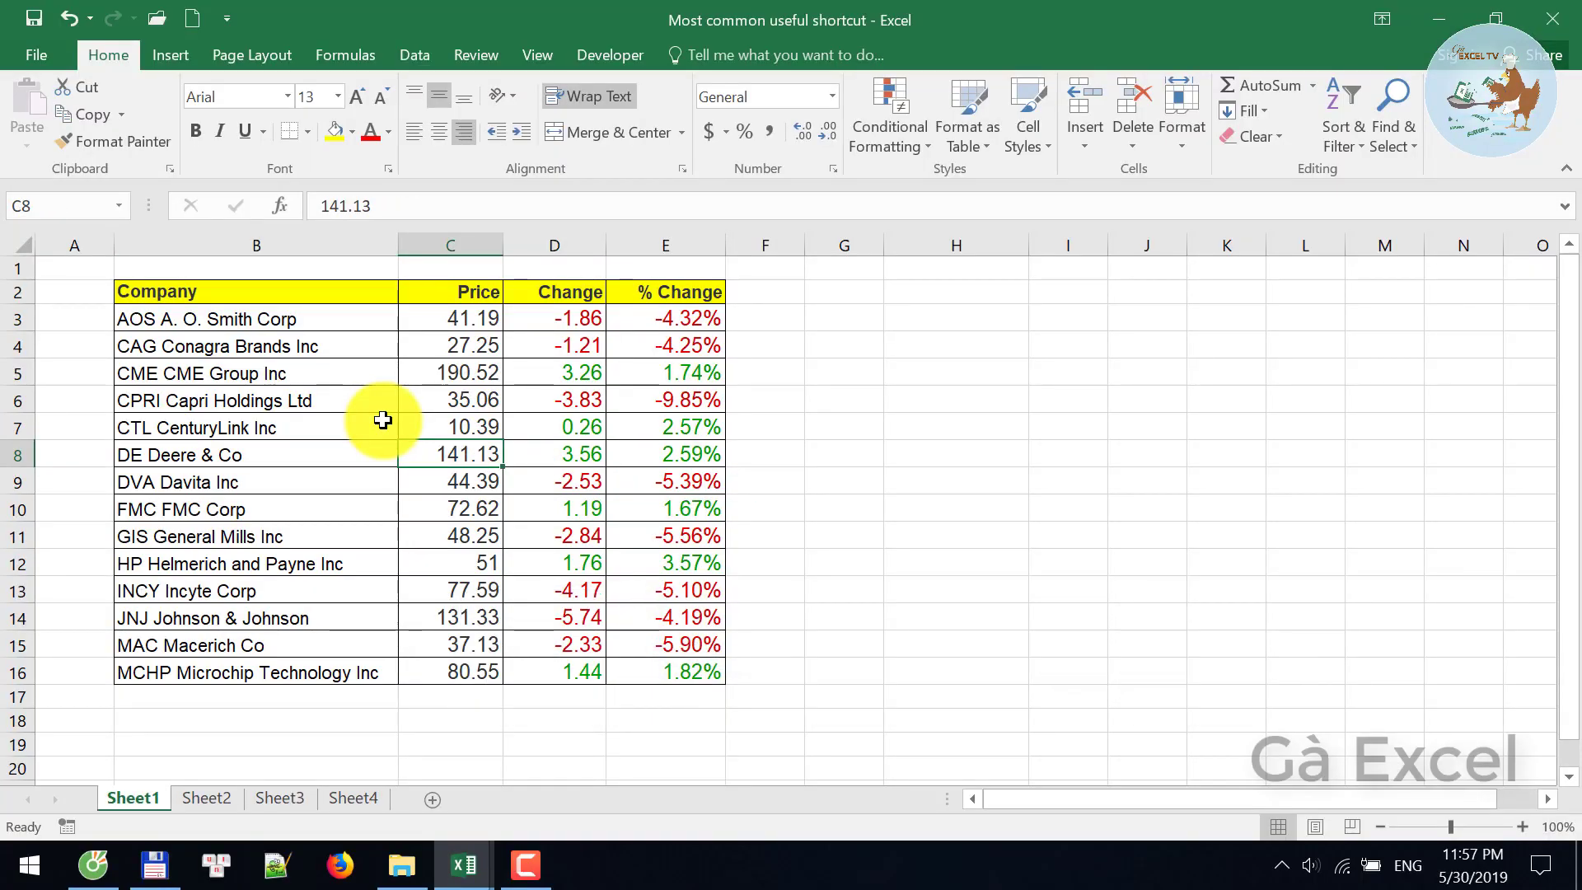
pyautogui.hotkey('ctrl', 'shift', 'Down')
pyautogui.press('Up')
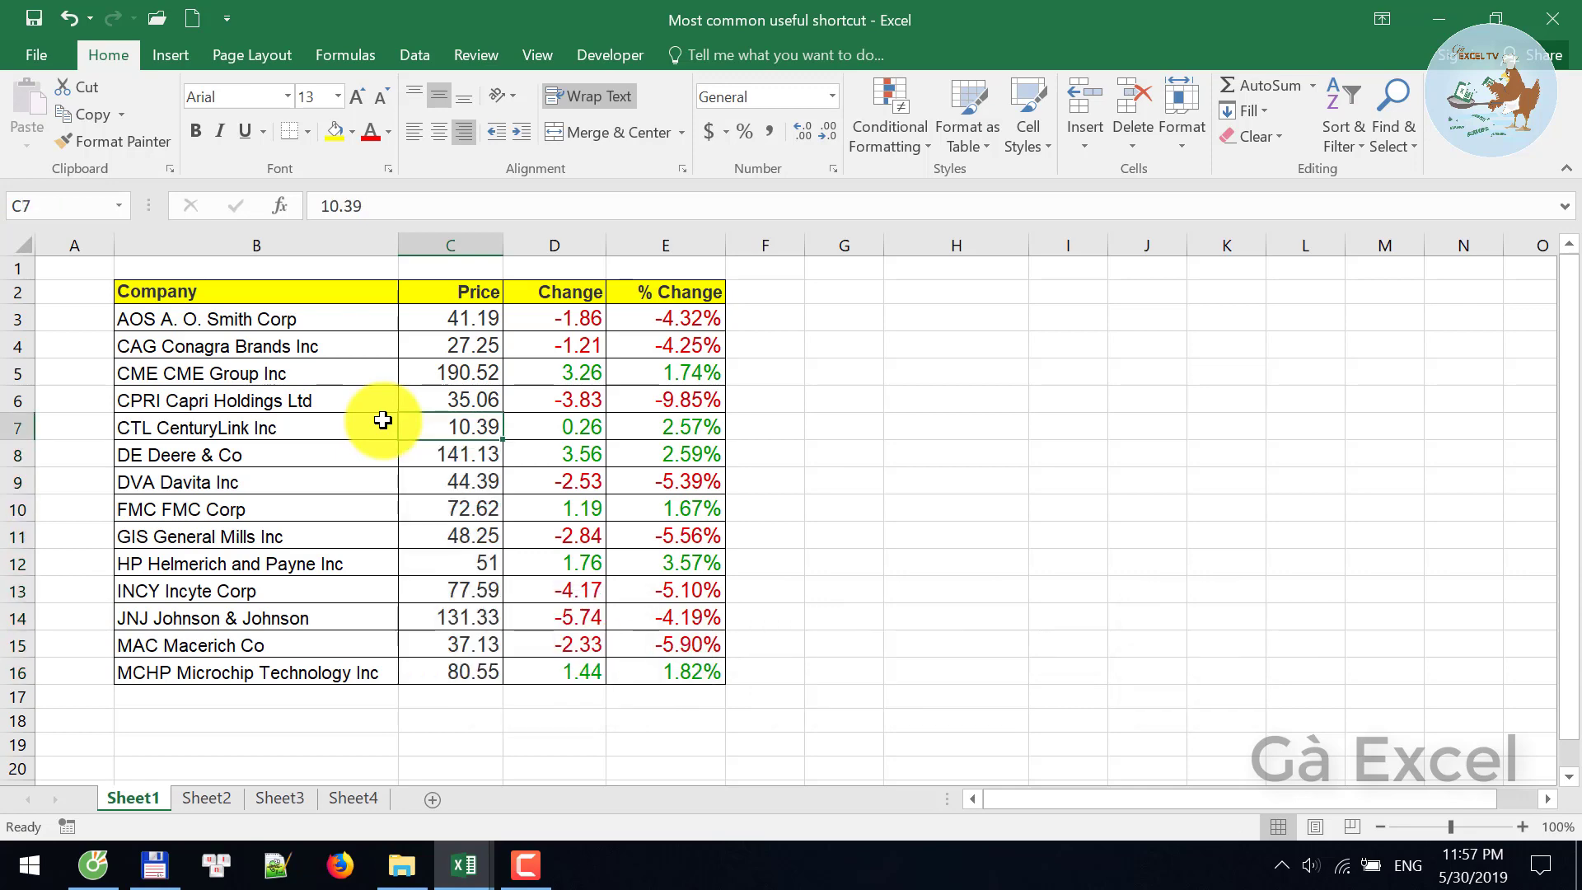
pyautogui.hotkey('ctrl', 'shift', 'Up')
pyautogui.press('Down')
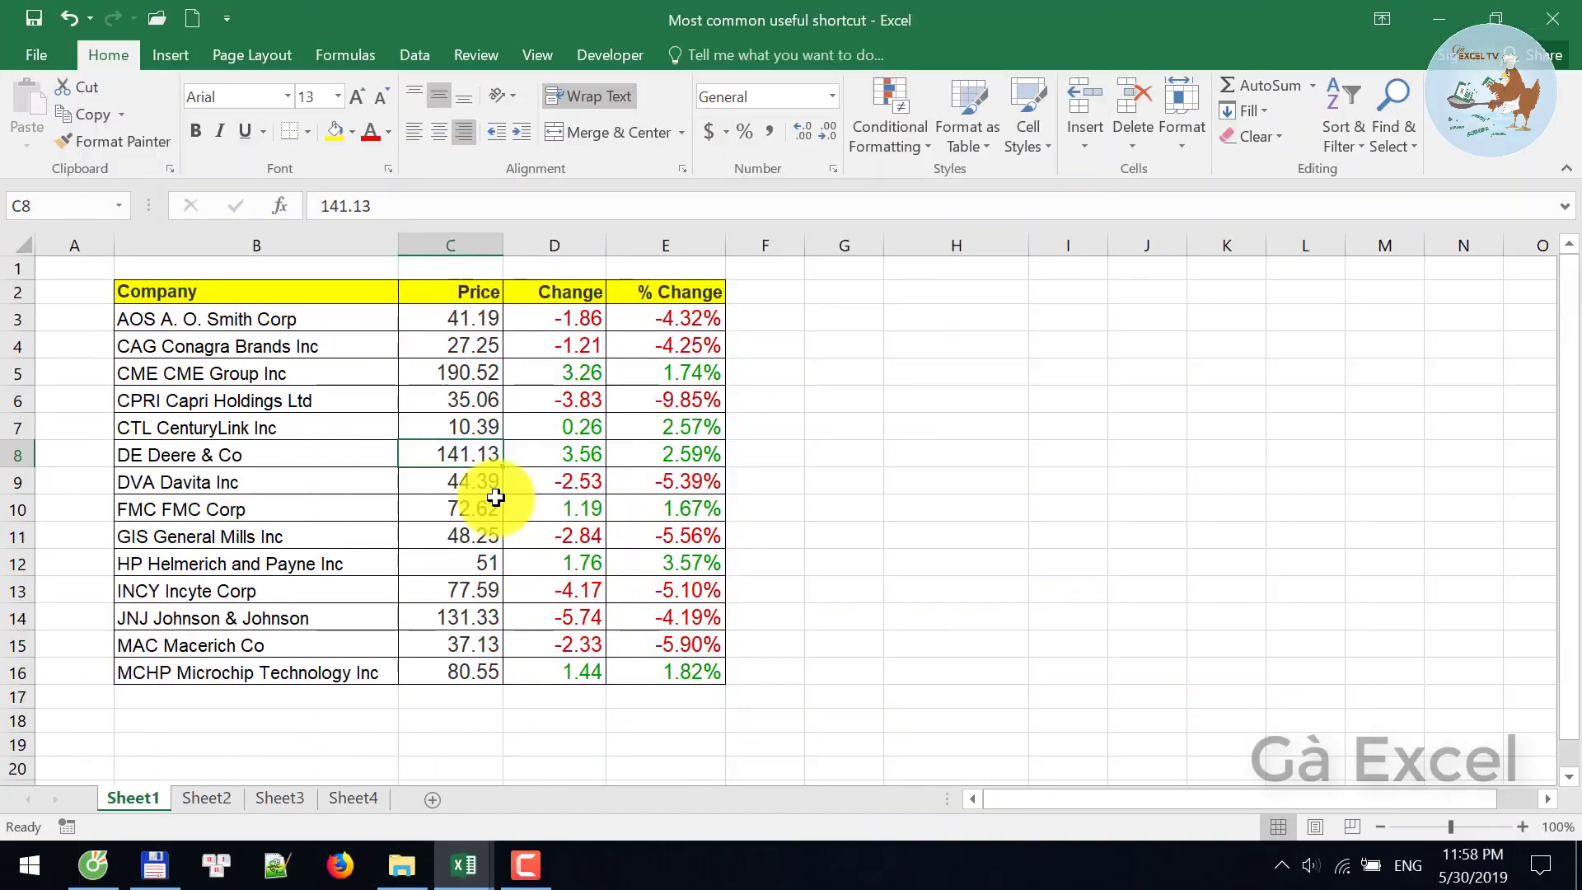
# - Insert an entire blank row at row 8, above DE Deere & Co, then select Price cells through row 10
pyautogui.hotkey('ctrl', 'shift', '+')
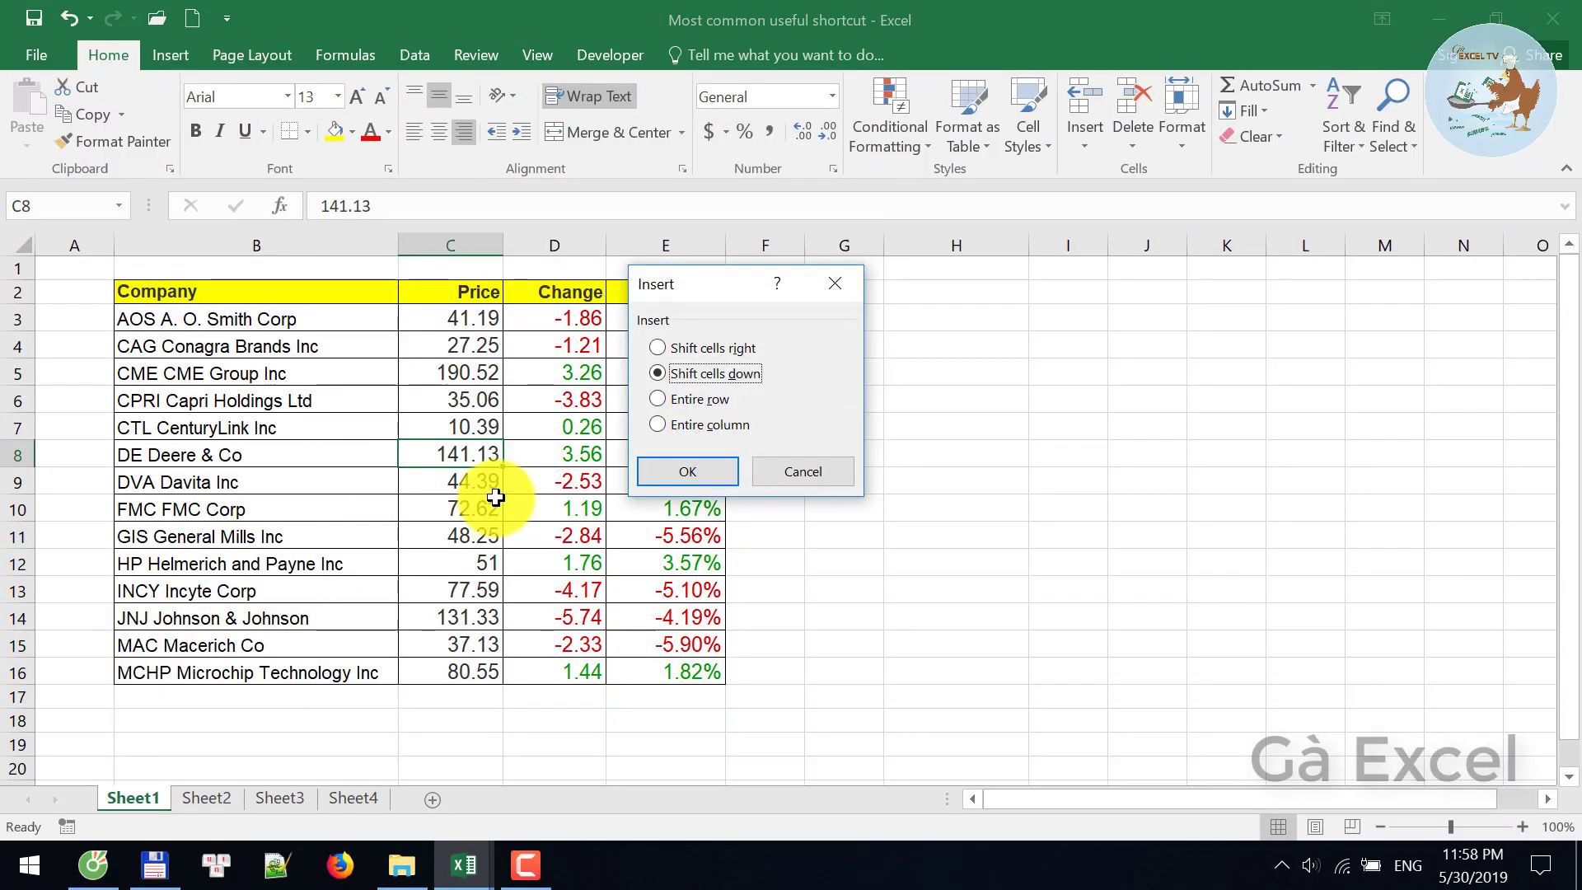
pyautogui.press('r')
pyautogui.press('Return')
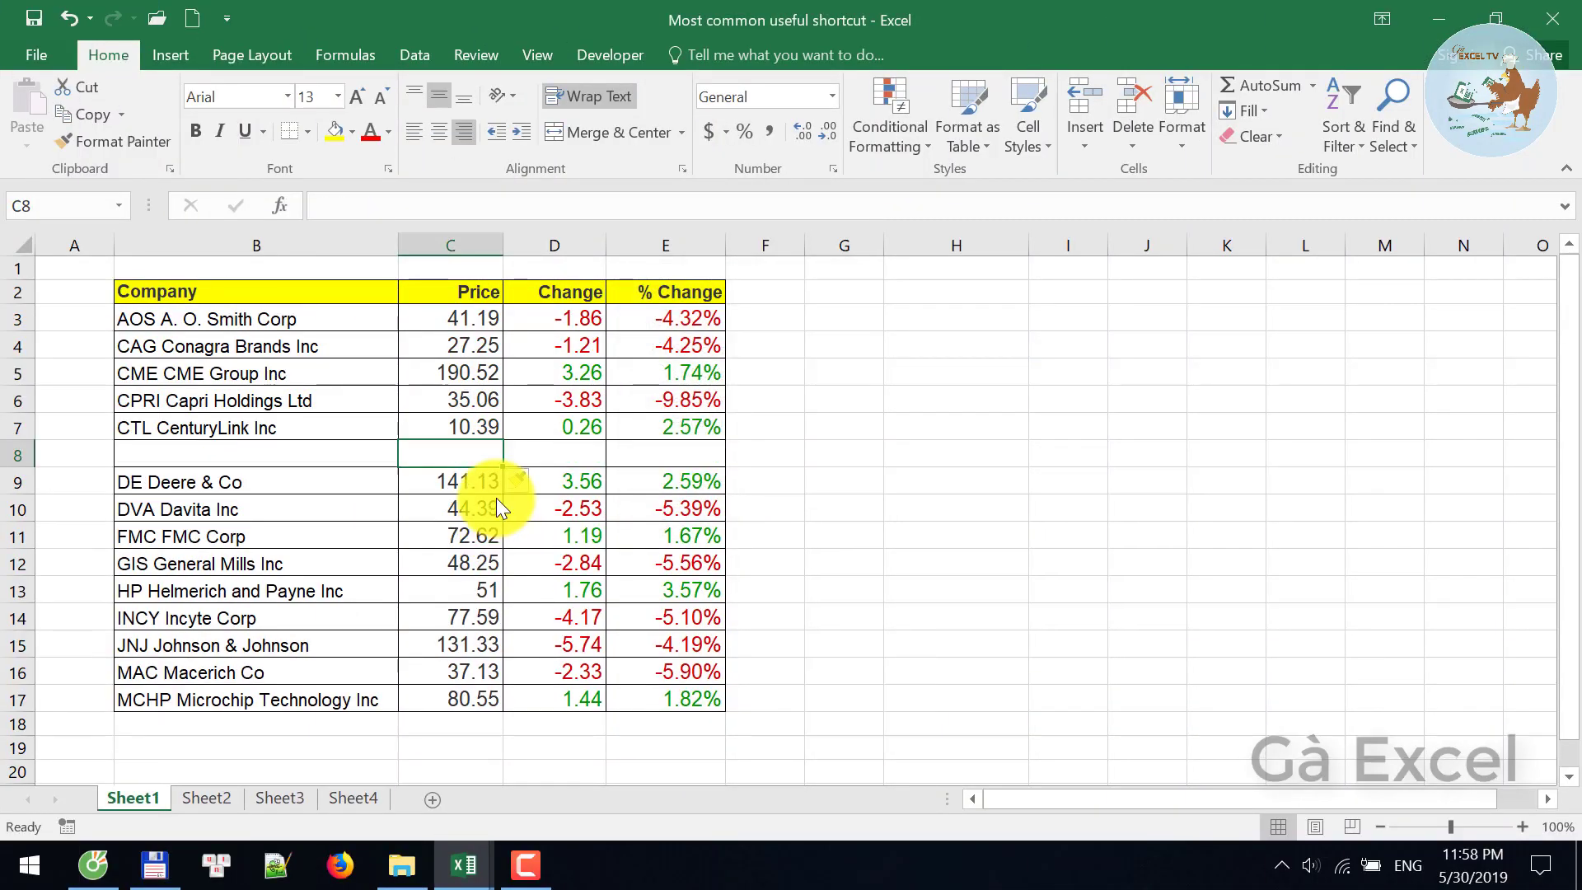
pyautogui.keyDown('shift'); pyautogui.click(496, 498); pyautogui.keyUp('shift')
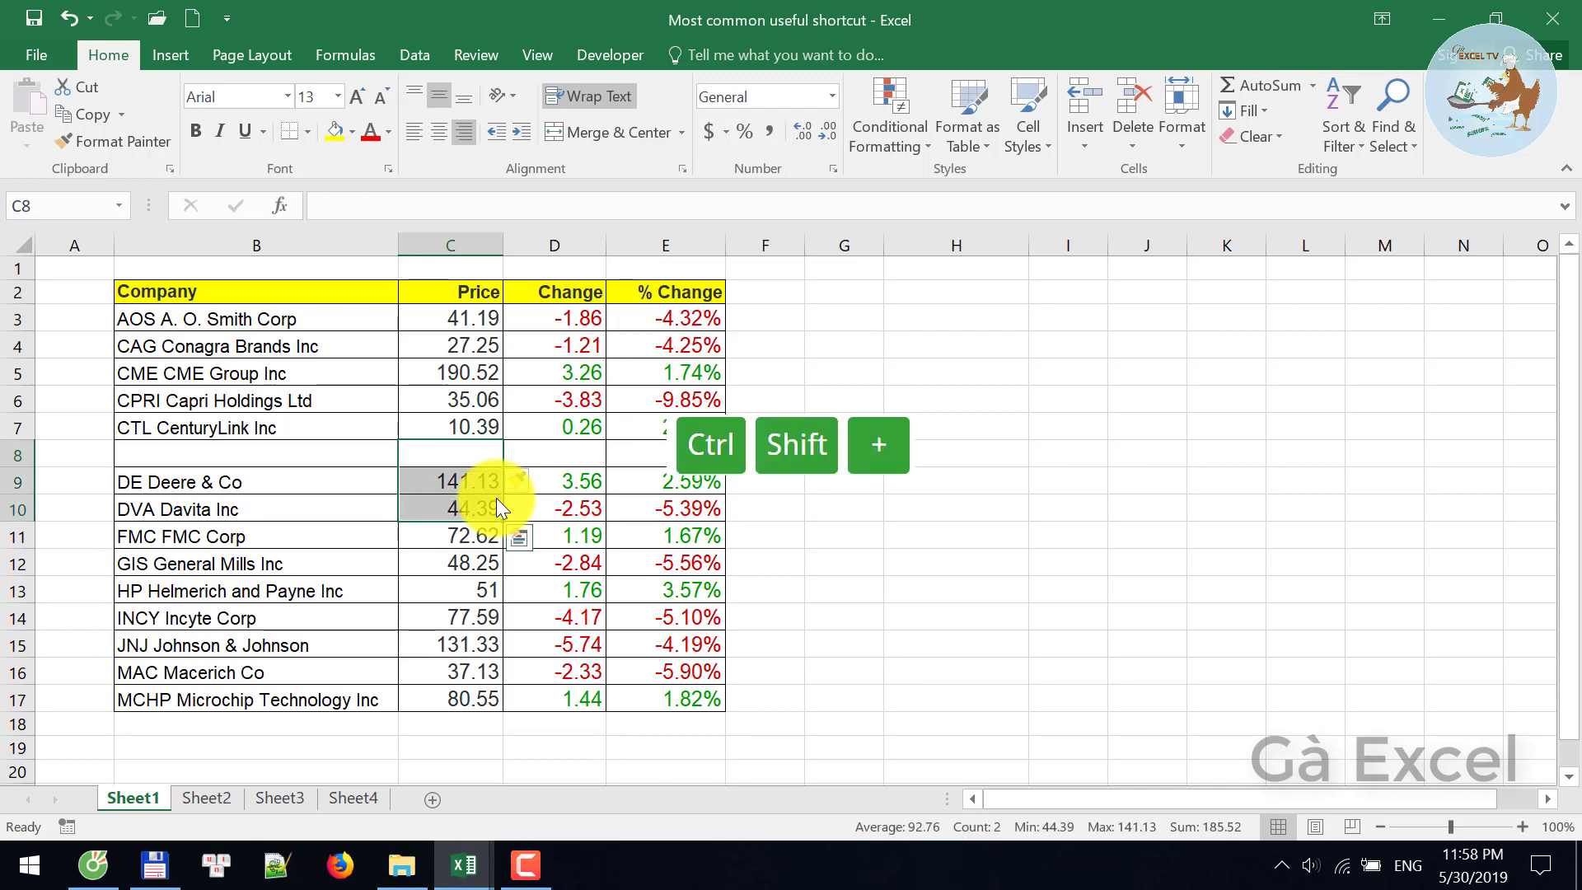